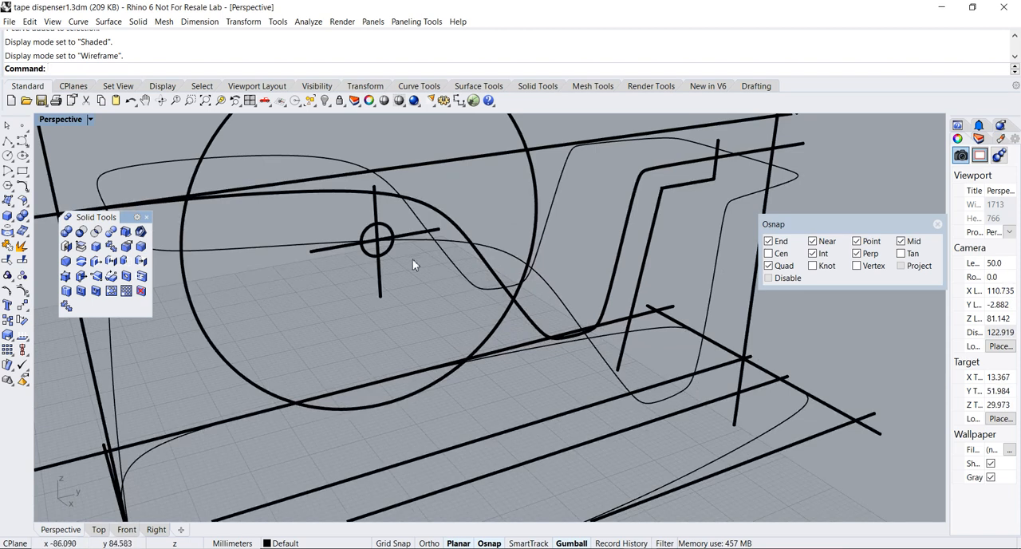
Examine the large roll circle and the stepped curve within the tape dispenser's wireframe
{"action": "left_click", "coordinate": [388, 255]}
{"action": "right_click_drag", "start_coordinate": [417, 266], "coordinate": [595, 297]}
{"action": "left_click", "coordinate": [596, 297]}
{"action": "mouse_move", "coordinate": [649, 272]}
{"action": "right_mouse_down"}
{"action": "mouse_move", "coordinate": [651, 292]}
{"action": "mouse_move", "coordinate": [667, 290]}
{"action": "mouse_move", "coordinate": [667, 263]}
{"action": "right_mouse_up"}
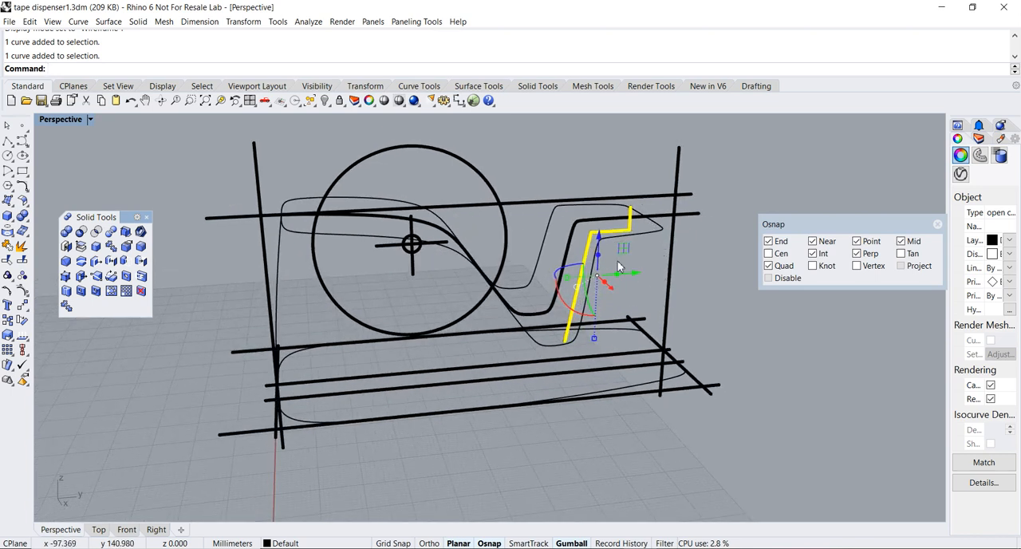
{"action": "right_click_drag", "start_coordinate": [446, 350], "coordinate": [524, 322]}
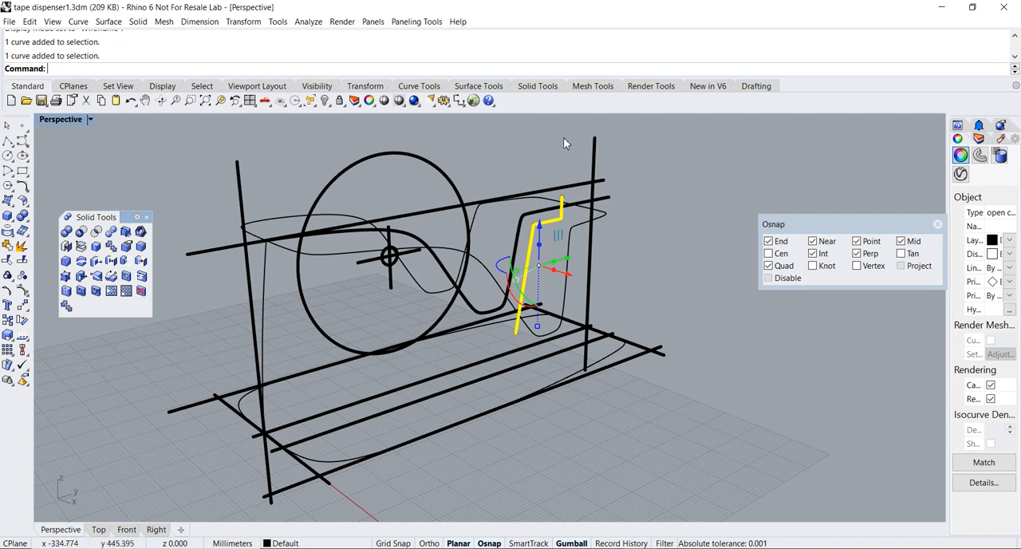
{"action": "left_click", "coordinate": [477, 336]}
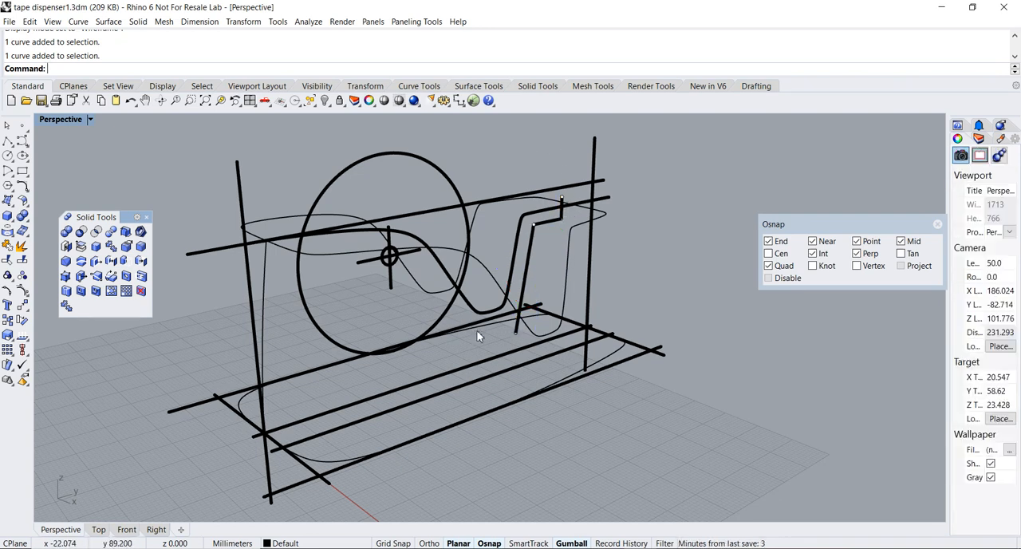
In the Right view, draw a horizontal line about 56 mm long from the large circle's bottom quadrant past the slanted line
{"action": "double_click", "coordinate": [60, 122]}
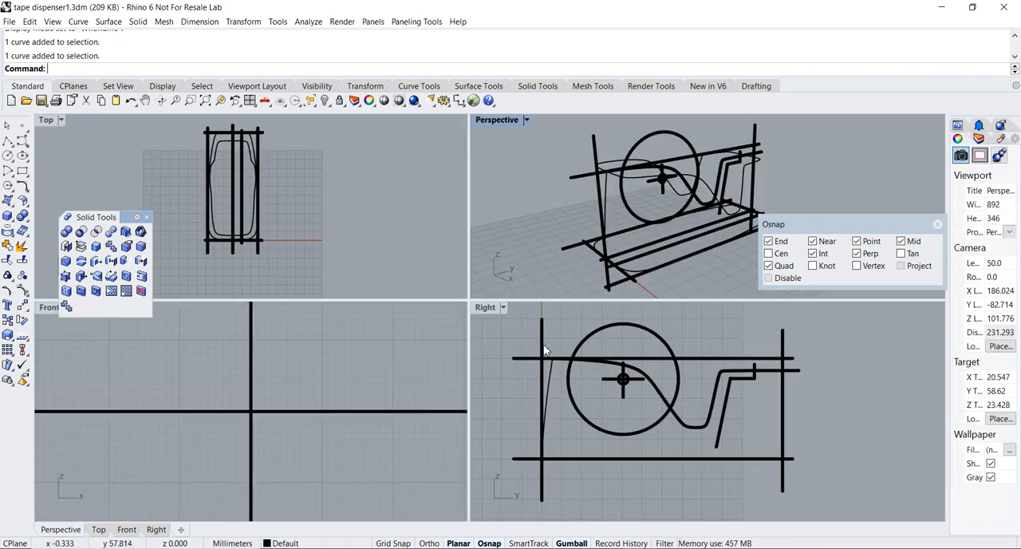
{"action": "double_click", "coordinate": [491, 307]}
{"action": "scroll", "coordinate": [499, 335], "scroll_direction": "down", "scroll_amount": 2}
{"action": "scroll", "coordinate": [458, 342], "scroll_direction": "up", "scroll_amount": 5}
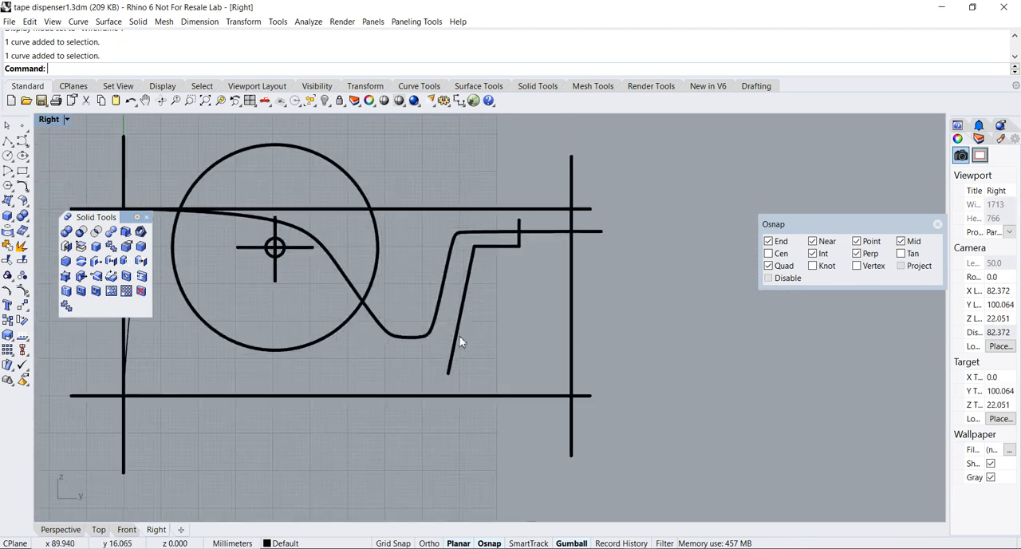
{"action": "right_click_drag", "start_coordinate": [264, 355], "coordinate": [351, 354]}
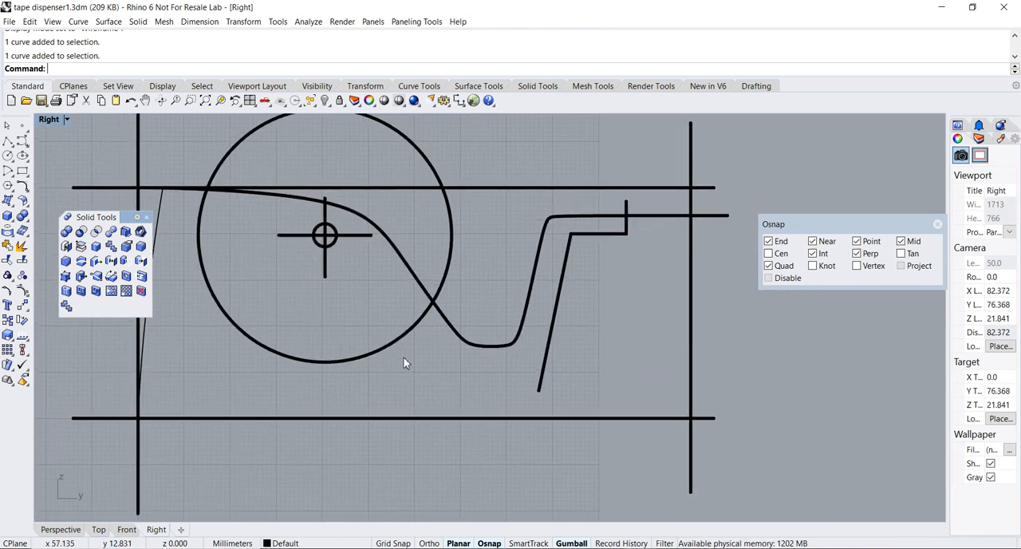
{"action": "scroll", "coordinate": [411, 355], "scroll_direction": "down", "scroll_amount": 3}
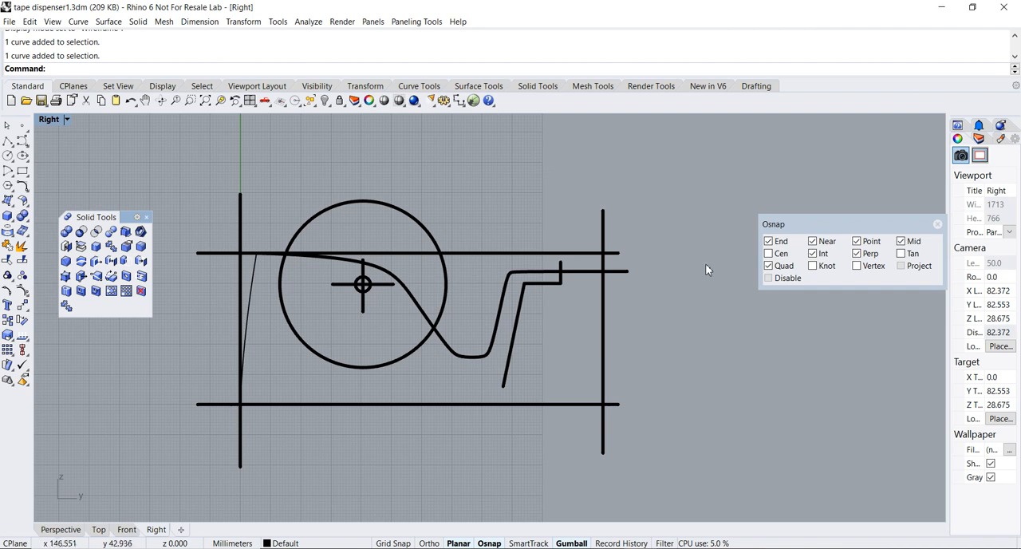
{"action": "left_click_drag", "start_coordinate": [797, 231], "coordinate": [649, 183]}
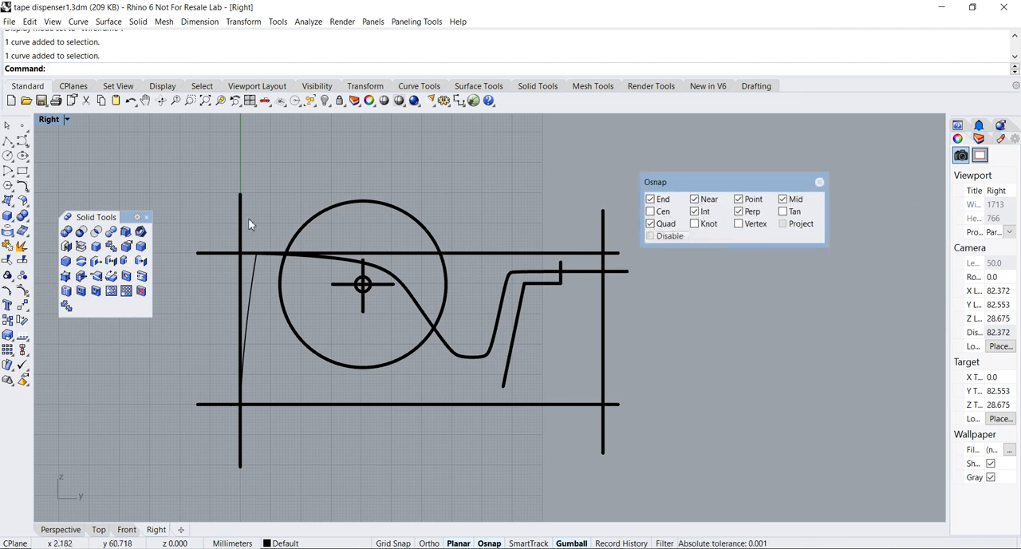
{"action": "left_click", "coordinate": [7, 141]}
{"action": "scroll", "coordinate": [350, 376], "scroll_direction": "up", "scroll_amount": 2}
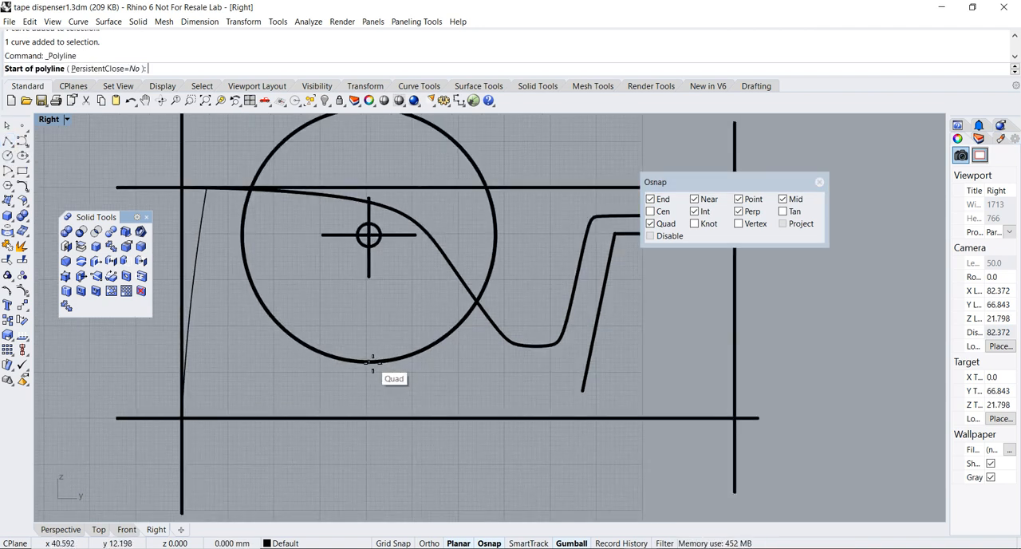
{"action": "left_click", "coordinate": [371, 362]}
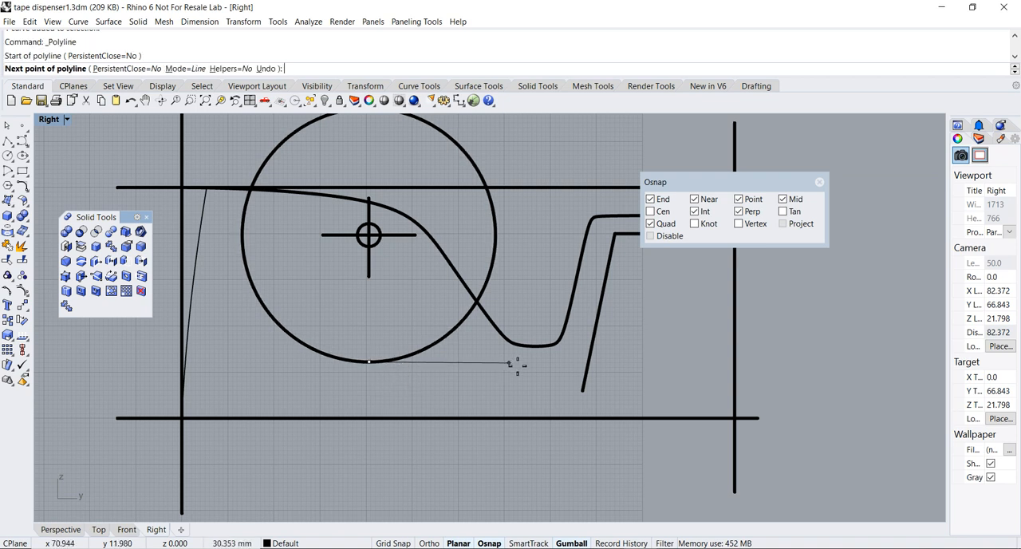
{"action": "left_click", "coordinate": [624, 361]}
{"action": "key", "text": "Return"}
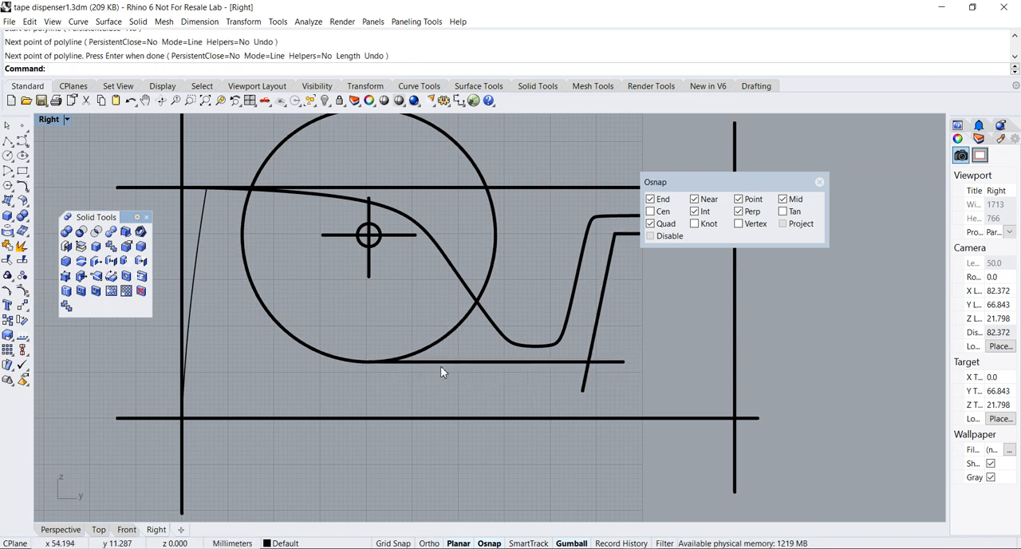
Move the upper end point of the stepped curve straight up, well above the large circle
{"action": "scroll", "coordinate": [622, 363], "scroll_direction": "down", "scroll_amount": 4}
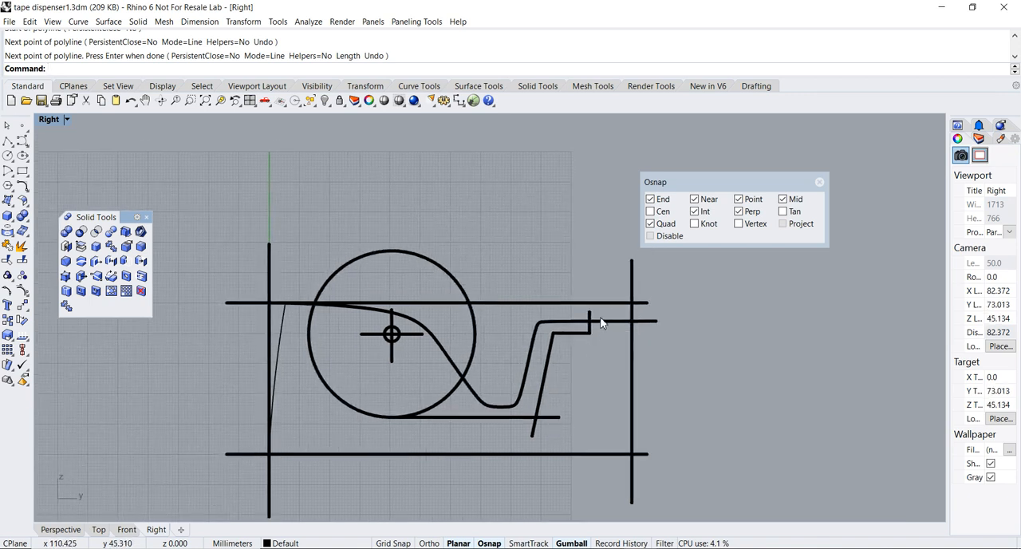
{"action": "left_click", "coordinate": [591, 327]}
{"action": "scroll", "coordinate": [595, 329], "scroll_direction": "up", "scroll_amount": 4}
{"action": "left_click", "coordinate": [587, 304]}
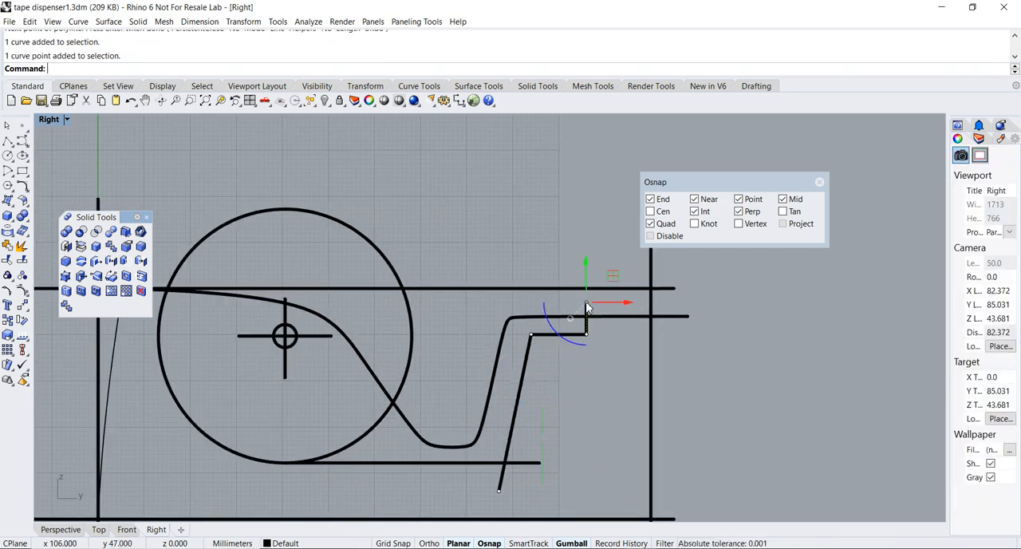
{"action": "left_click_drag", "start_coordinate": [586, 269], "coordinate": [581, 144]}
{"action": "right_click_drag", "start_coordinate": [514, 224], "coordinate": [546, 255]}
{"action": "left_click", "coordinate": [552, 234]}
{"action": "scroll", "coordinate": [512, 252], "scroll_direction": "down", "scroll_amount": 2}
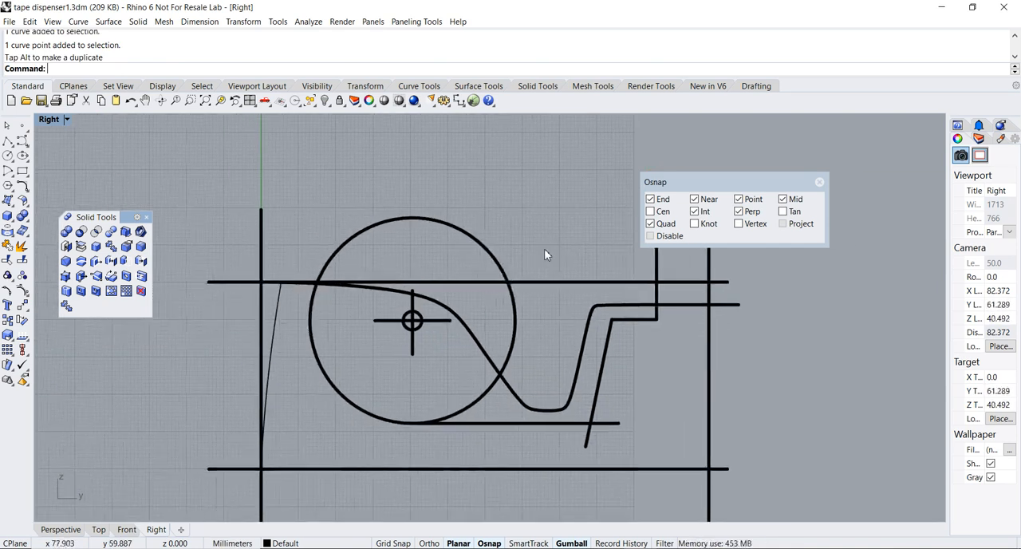
Draw a polyline from the large circle's left quadrant straight up above the circle, continuing horizontally past the stepped curve's raised end
{"action": "left_click", "coordinate": [9, 142]}
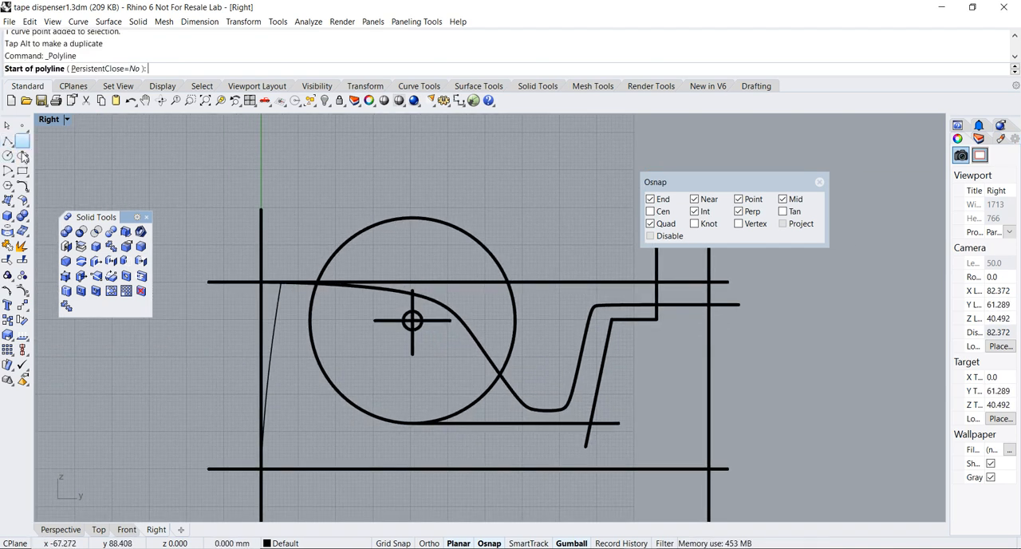
{"action": "left_click", "coordinate": [310, 322]}
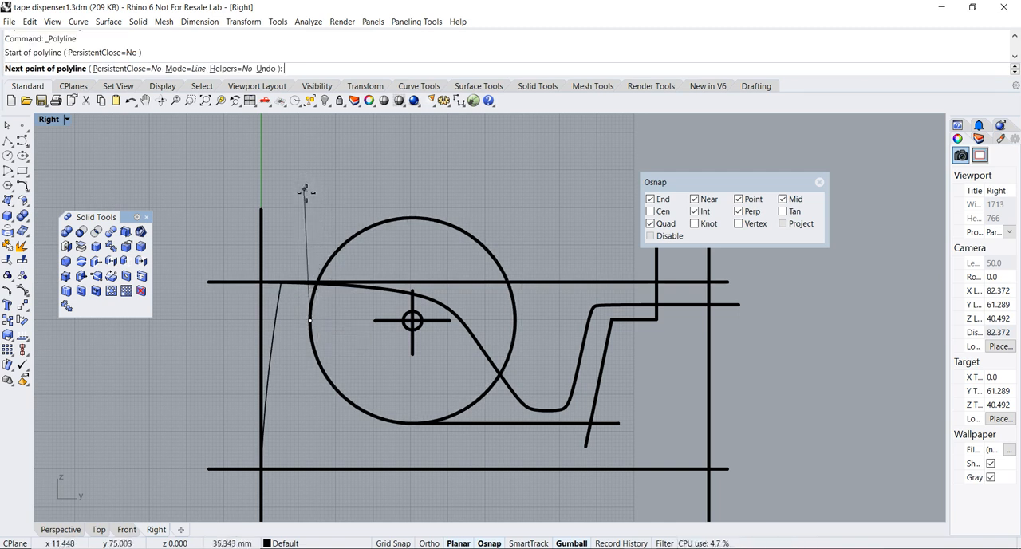
{"action": "scroll", "coordinate": [311, 200], "scroll_direction": "down", "scroll_amount": 2}
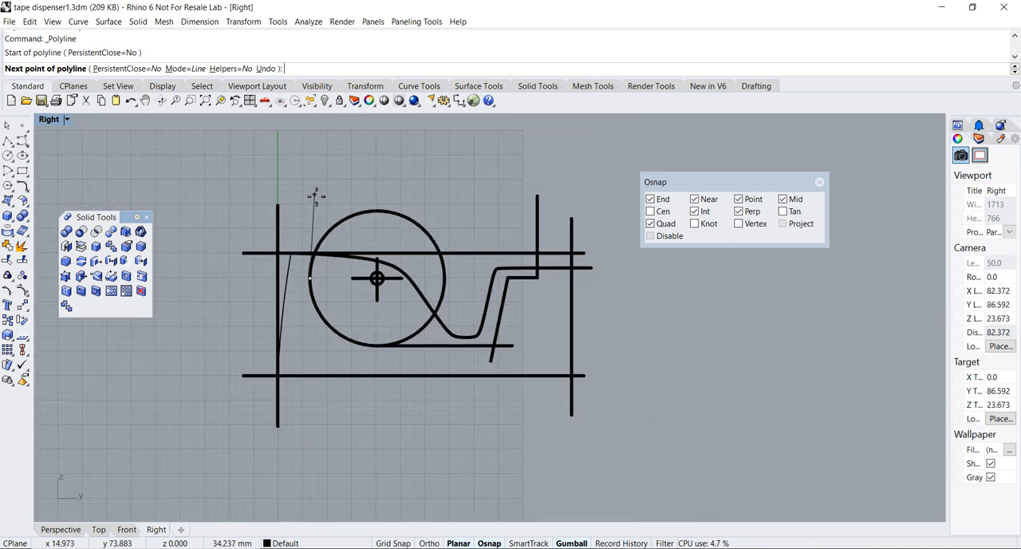
{"action": "key", "text": "F8"}
{"action": "left_click", "coordinate": [310, 197]}
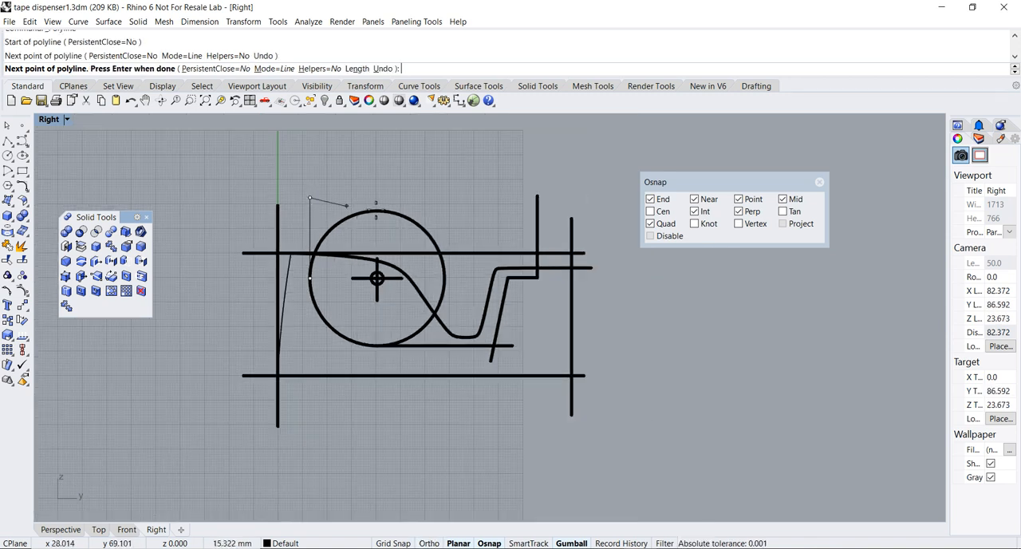
{"action": "left_click", "coordinate": [558, 200]}
{"action": "key", "text": "Return"}
{"action": "scroll", "coordinate": [335, 213], "scroll_direction": "down", "scroll_amount": 6}
{"action": "right_click_drag", "start_coordinate": [362, 245], "coordinate": [358, 280]}
{"action": "scroll", "coordinate": [331, 287], "scroll_direction": "up", "scroll_amount": 10}
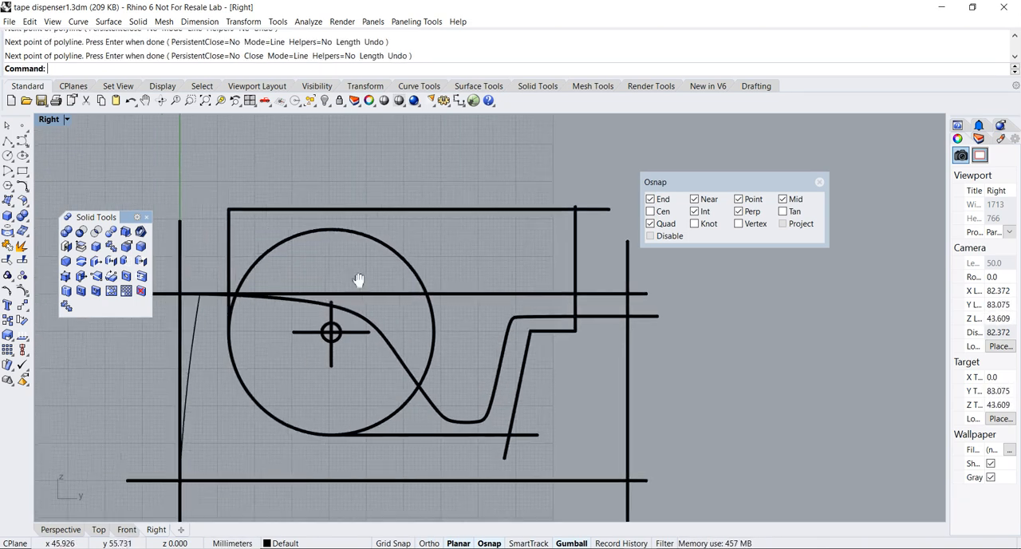
Using the four outline curves as cutting edges, trim the unneeded circle arc and the overhanging ends at the lower slanted corner
{"action": "left_click", "coordinate": [364, 210]}
{"action": "left_click", "coordinate": [334, 231], "text": "shift"}
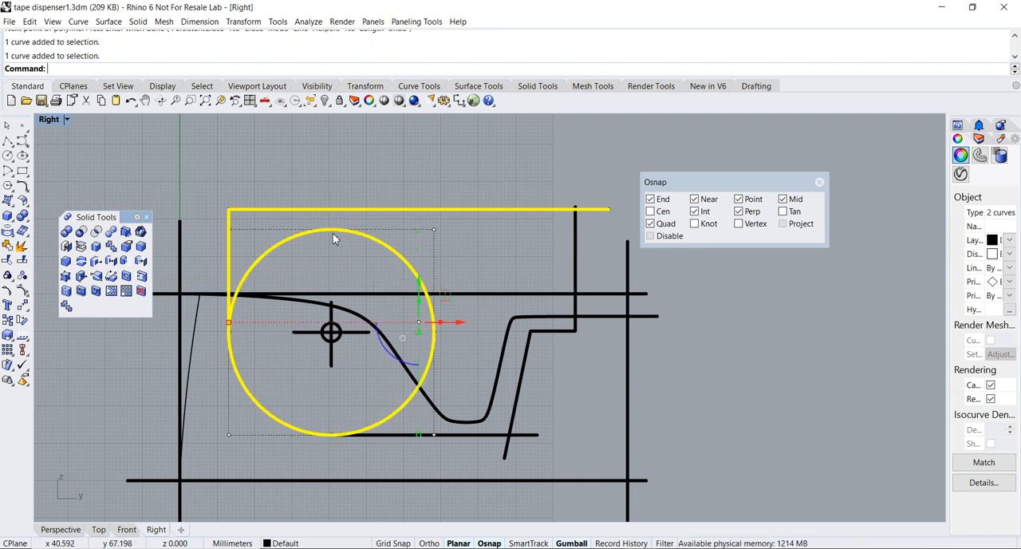
{"action": "left_click", "coordinate": [455, 437], "text": "shift"}
{"action": "left_click", "coordinate": [518, 395], "text": "shift"}
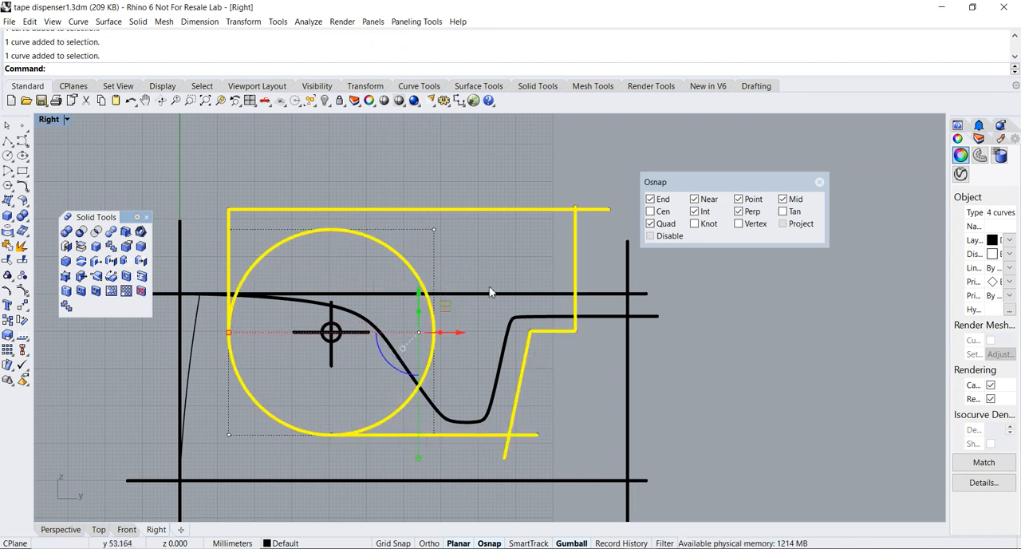
{"action": "scroll", "coordinate": [487, 291], "scroll_direction": "down", "scroll_amount": 4}
{"action": "right_click_drag", "start_coordinate": [480, 294], "coordinate": [491, 254]}
{"action": "scroll", "coordinate": [437, 251], "scroll_direction": "up", "scroll_amount": 4}
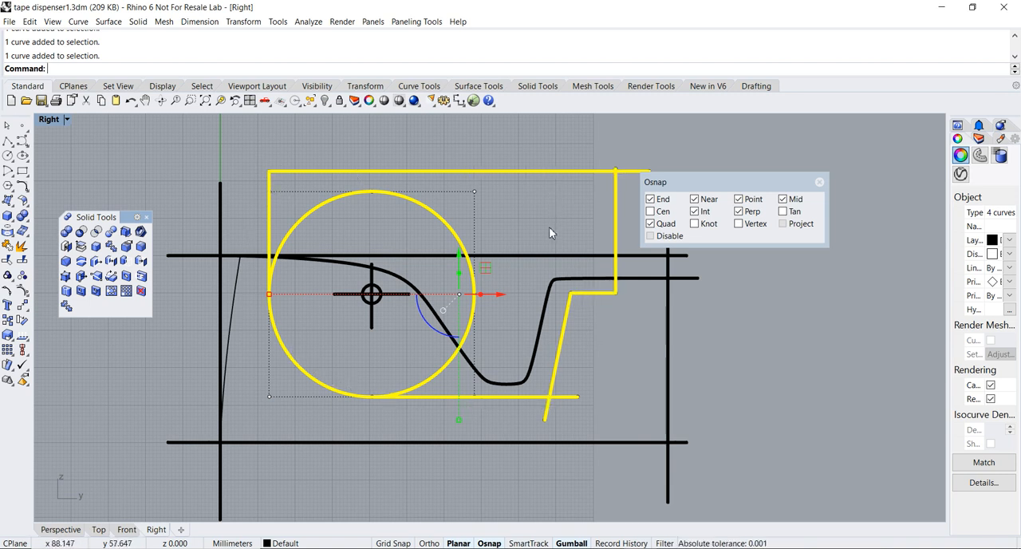
{"action": "right_click_drag", "start_coordinate": [549, 233], "coordinate": [546, 239]}
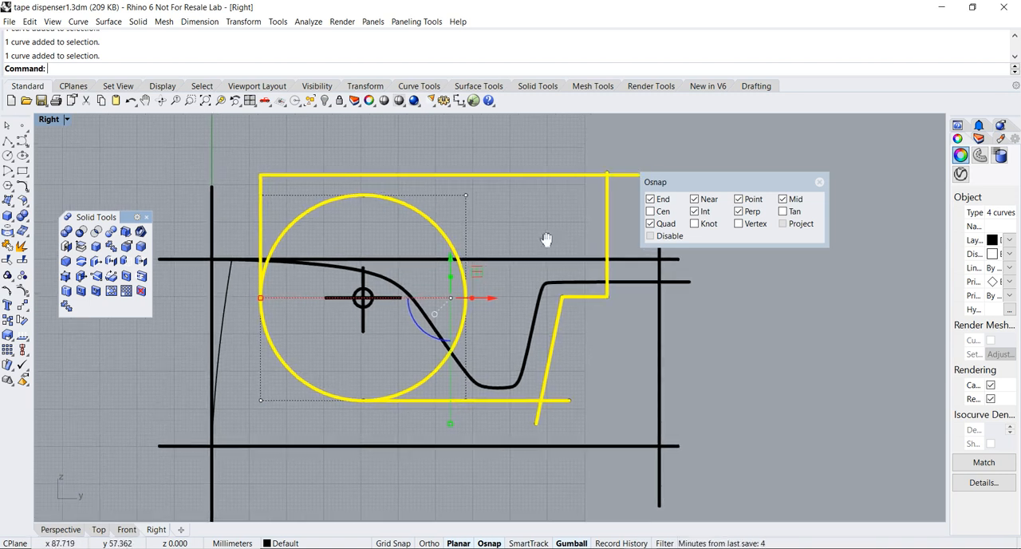
{"action": "left_click", "coordinate": [7, 261]}
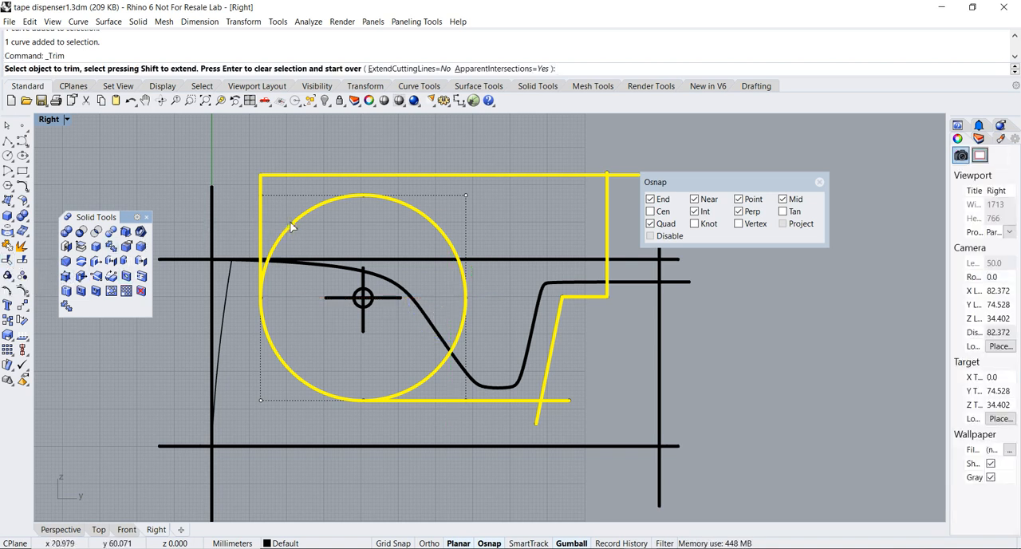
{"action": "left_click", "coordinate": [292, 227]}
{"action": "left_click", "coordinate": [539, 422]}
{"action": "left_click", "coordinate": [561, 400]}
Trim the overhanging ends where the raised vertical line crosses the top horizontal line
{"action": "right_click_drag", "start_coordinate": [598, 178], "coordinate": [487, 258]}
{"action": "scroll", "coordinate": [488, 254], "scroll_direction": "up", "scroll_amount": 17}
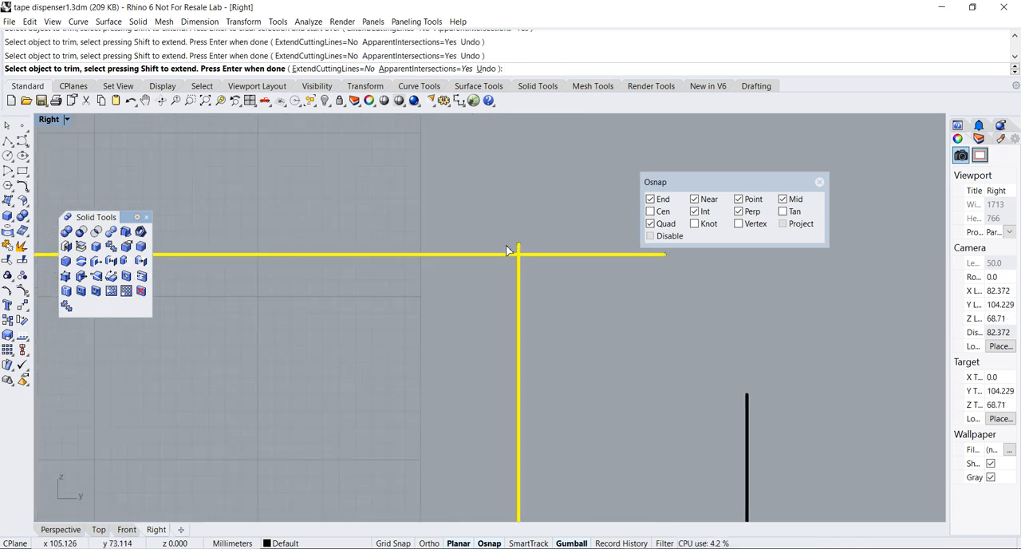
{"action": "left_click", "coordinate": [524, 245]}
{"action": "left_click", "coordinate": [540, 259]}
{"action": "scroll", "coordinate": [546, 263], "scroll_direction": "down", "scroll_amount": 8}
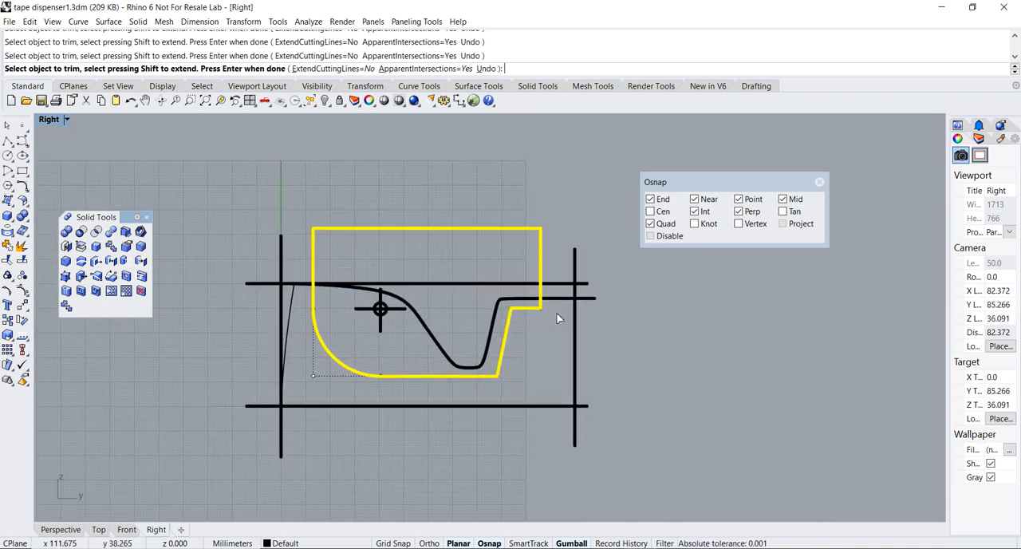
Join the four trimmed curves into one closed profile and display the Perspective view in Ghosted mode
{"action": "scroll", "coordinate": [255, 196], "scroll_direction": "up", "scroll_amount": 4}
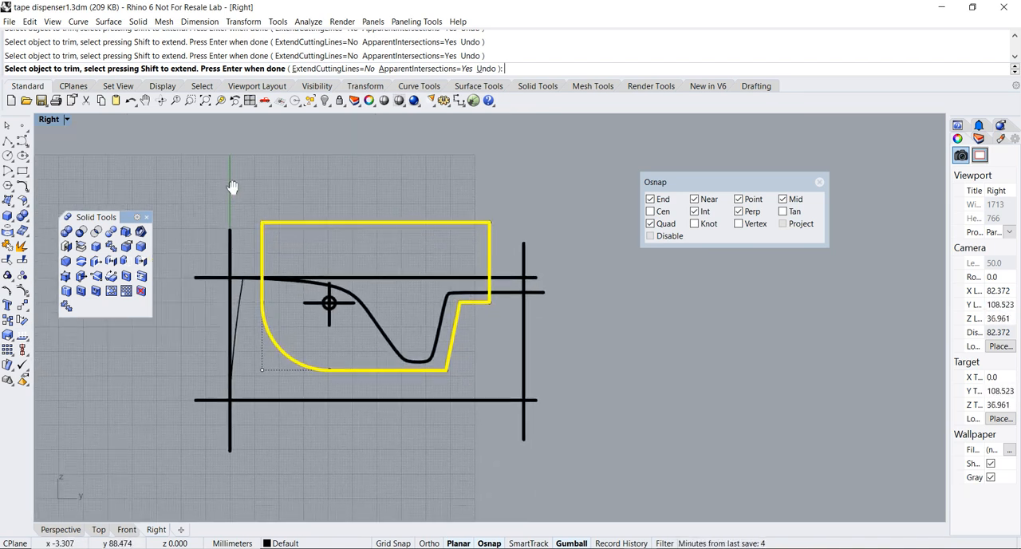
{"action": "left_click", "coordinate": [21, 246]}
{"action": "double_click", "coordinate": [44, 126]}
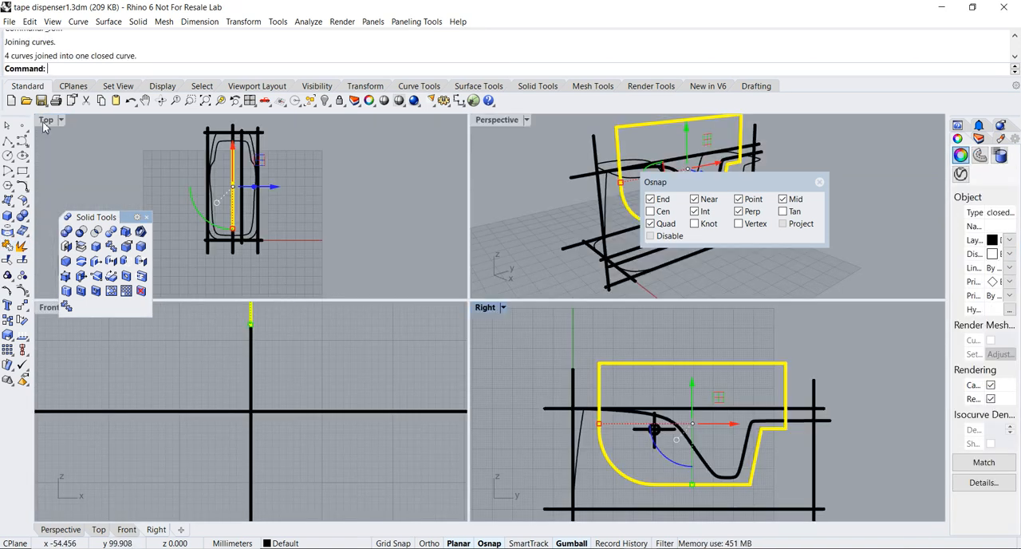
{"action": "double_click", "coordinate": [493, 122]}
{"action": "right_click_drag", "start_coordinate": [488, 167], "coordinate": [415, 171]}
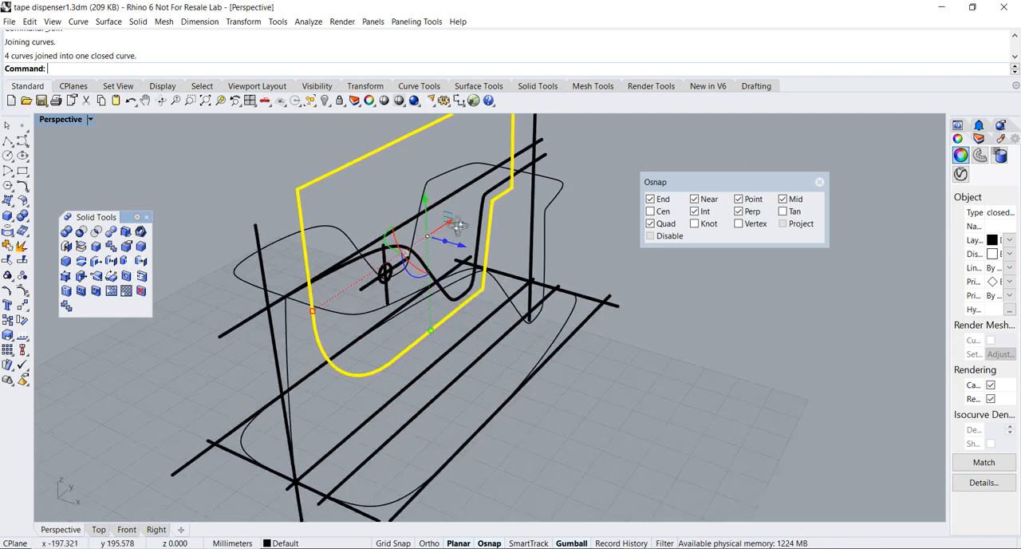
{"action": "left_click", "coordinate": [63, 119]}
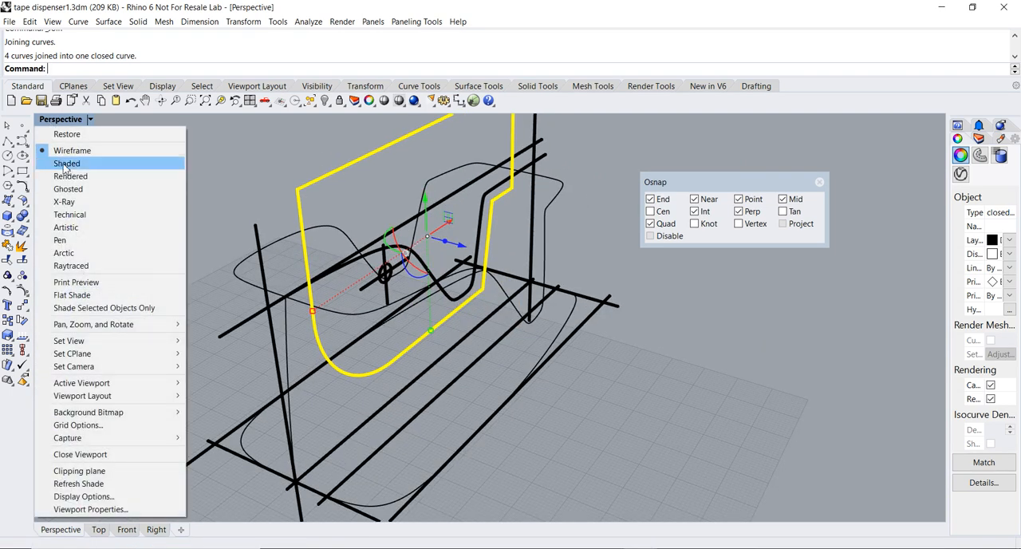
{"action": "left_click", "coordinate": [68, 188]}
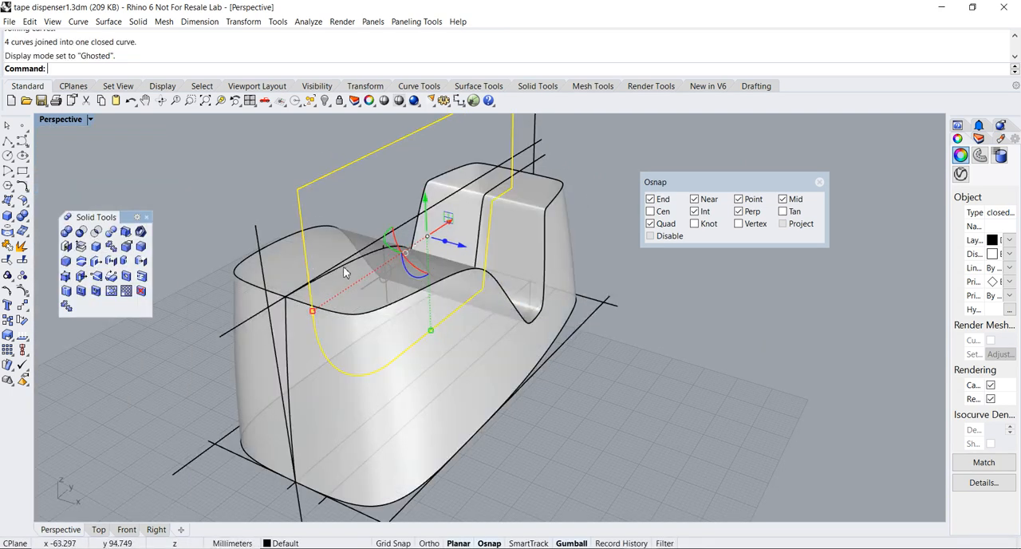
{"action": "key", "text": "Escape"}
Examine how the closed profile sits inside the dispenser's body surface
{"action": "right_click_drag", "start_coordinate": [453, 280], "coordinate": [365, 236]}
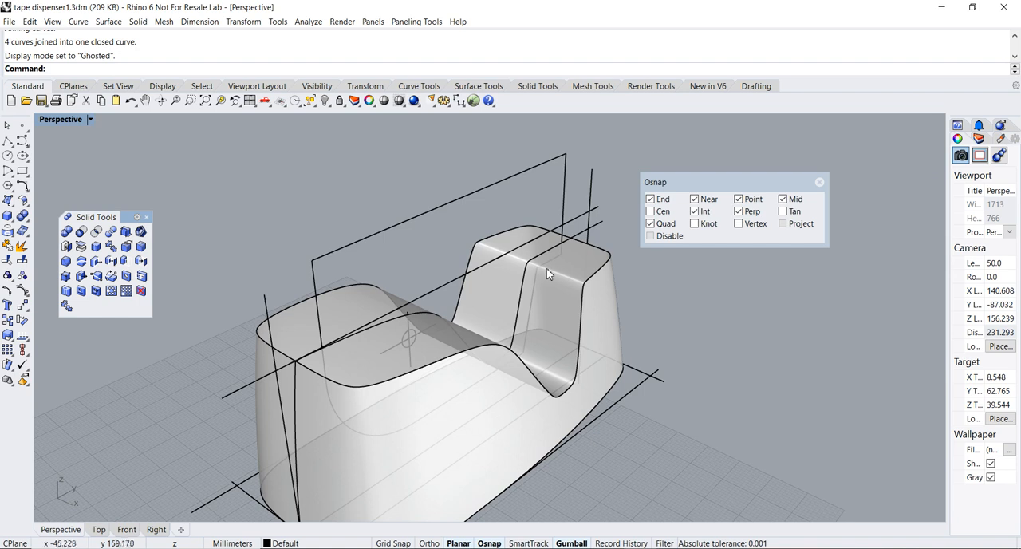
{"action": "mouse_move", "coordinate": [404, 426]}
{"action": "right_mouse_down"}
{"action": "mouse_move", "coordinate": [420, 400]}
{"action": "mouse_move", "coordinate": [421, 423]}
{"action": "right_mouse_up"}
{"action": "scroll", "coordinate": [390, 397], "scroll_direction": "down", "scroll_amount": 4}
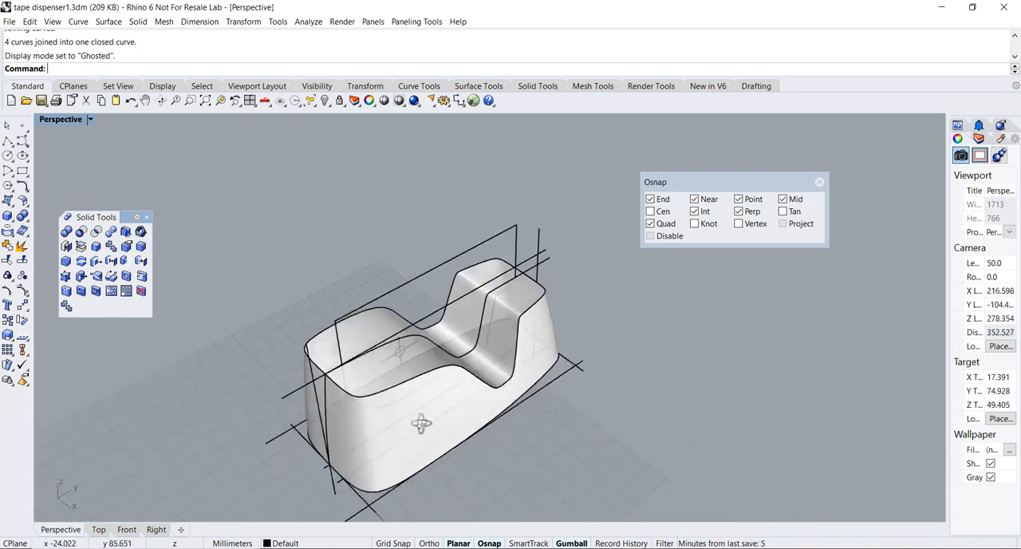
{"action": "left_click", "coordinate": [380, 446]}
{"action": "scroll", "coordinate": [351, 383], "scroll_direction": "up", "scroll_amount": 3}
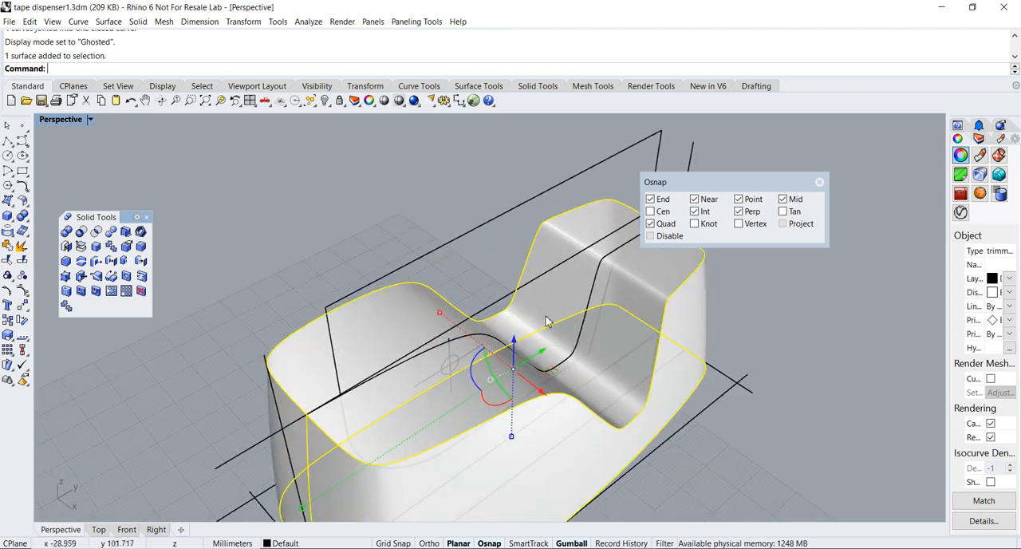
{"action": "scroll", "coordinate": [343, 377], "scroll_direction": "down", "scroll_amount": 4}
{"action": "key", "text": "Escape"}
{"action": "right_click_drag", "start_coordinate": [550, 404], "coordinate": [503, 338]}
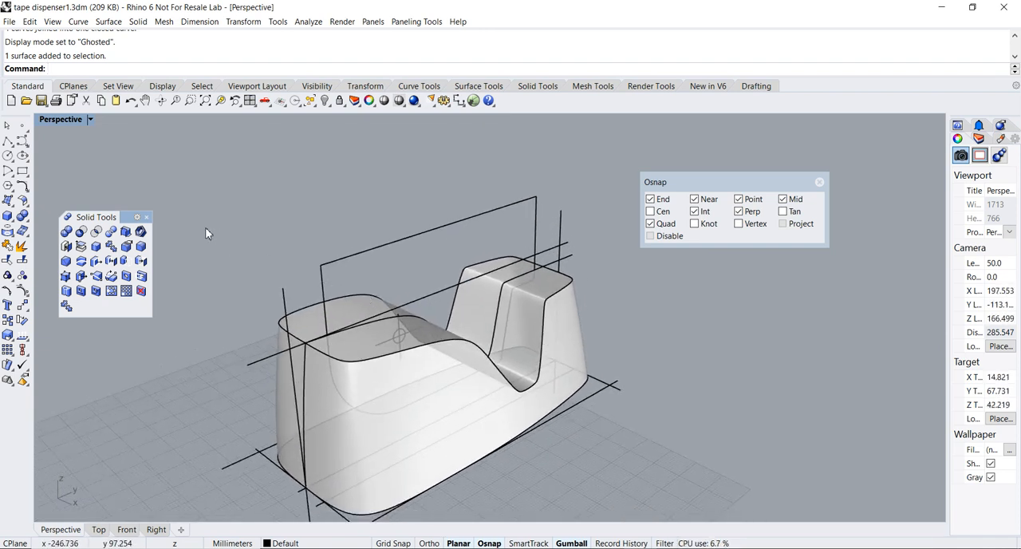
Extrude the closed side profile as a solid by 10 mm to both sides, keeping the input curve
{"action": "left_click", "coordinate": [147, 218]}
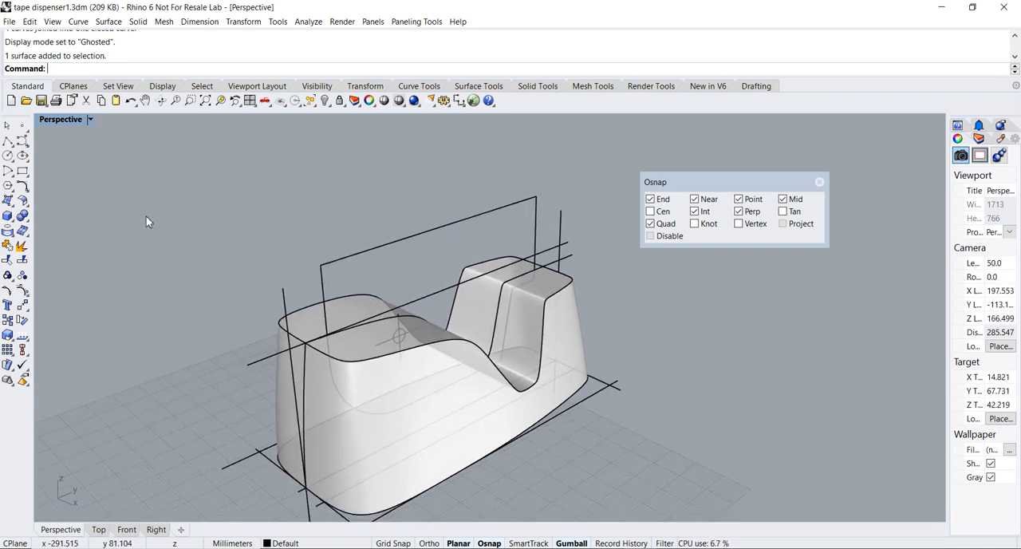
{"action": "left_click", "coordinate": [8, 215]}
{"action": "left_click_drag", "start_coordinate": [40, 216], "coordinate": [81, 216]}
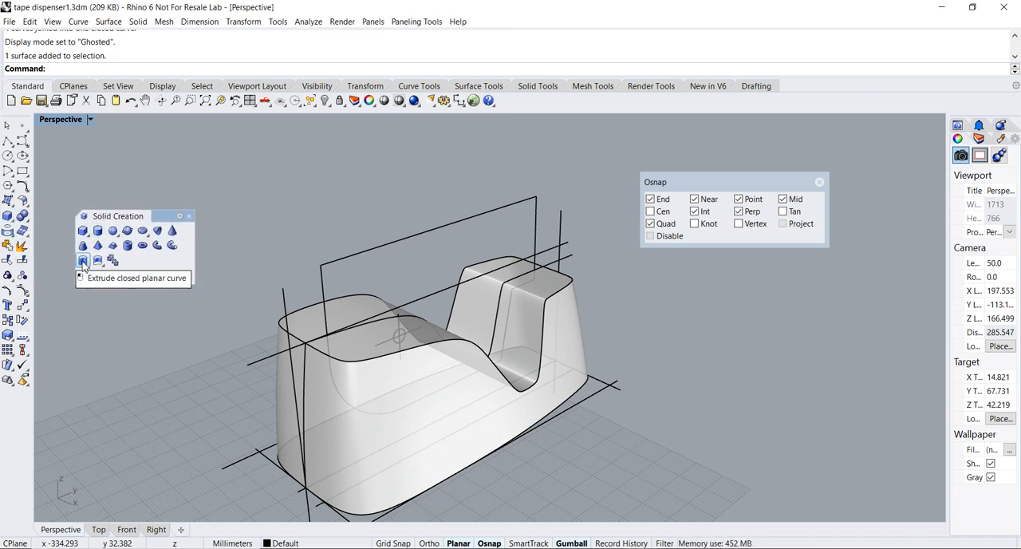
{"action": "left_click", "coordinate": [83, 261]}
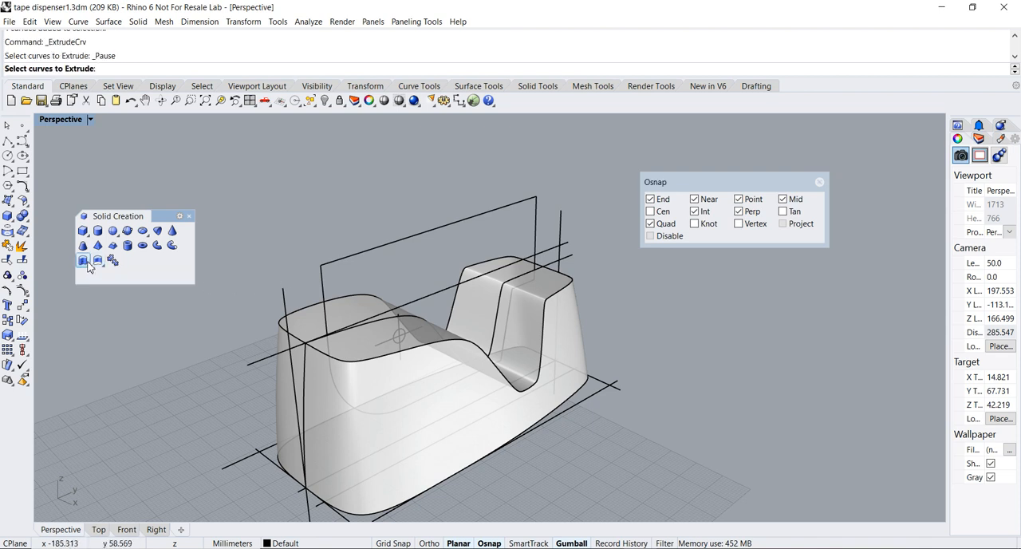
{"action": "left_click", "coordinate": [326, 273]}
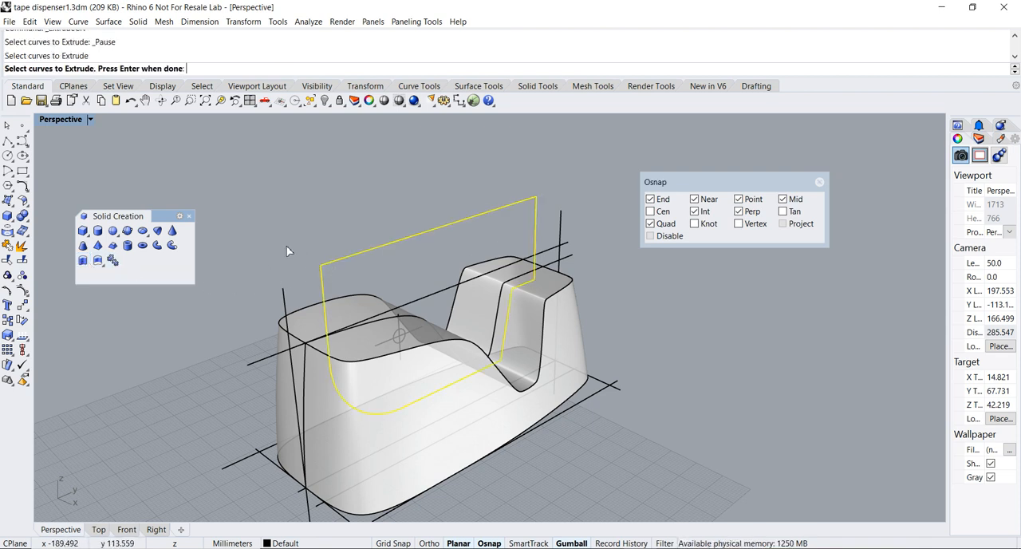
{"action": "key", "text": "Return"}
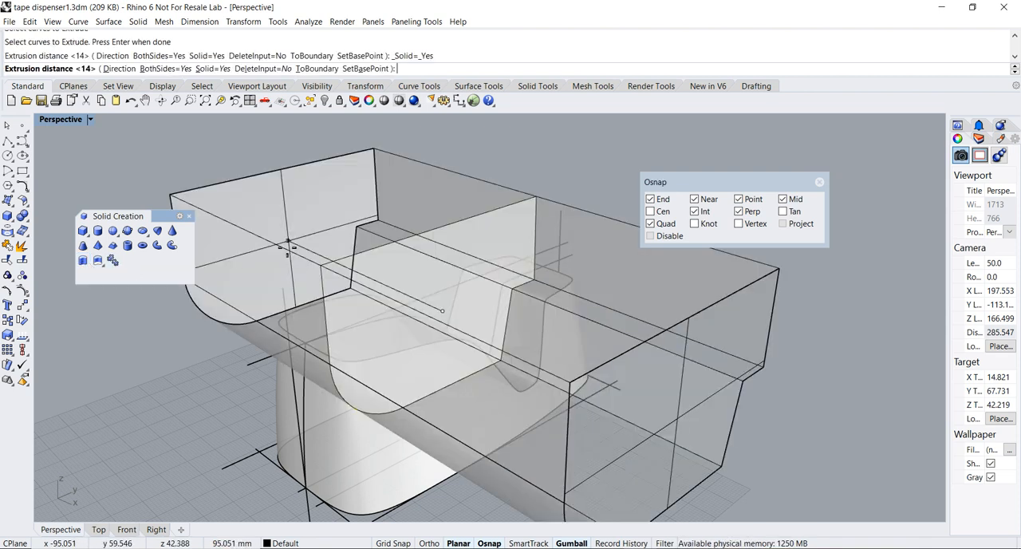
{"action": "left_click", "coordinate": [165, 69]}
{"action": "left_click", "coordinate": [159, 69]}
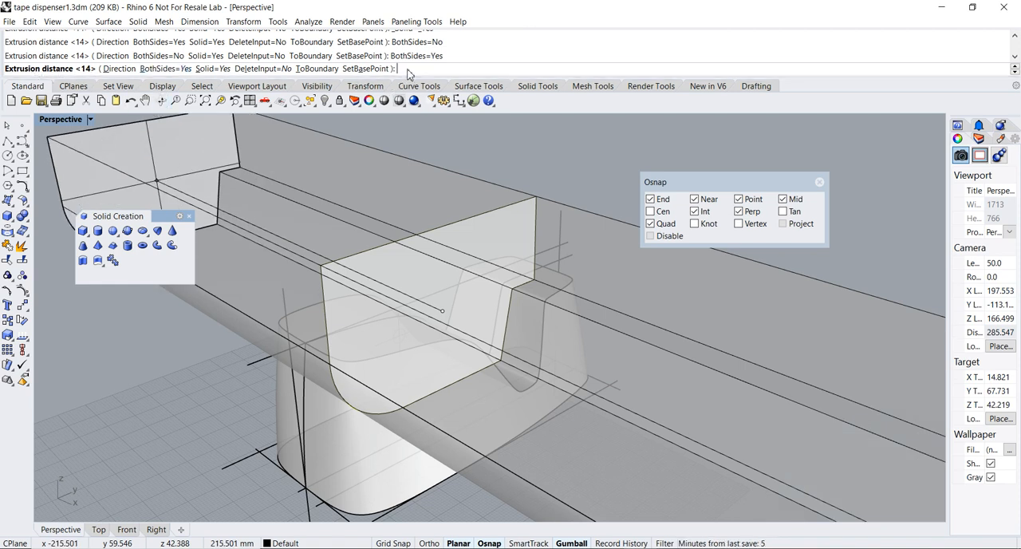
{"action": "type", "text": "10"}
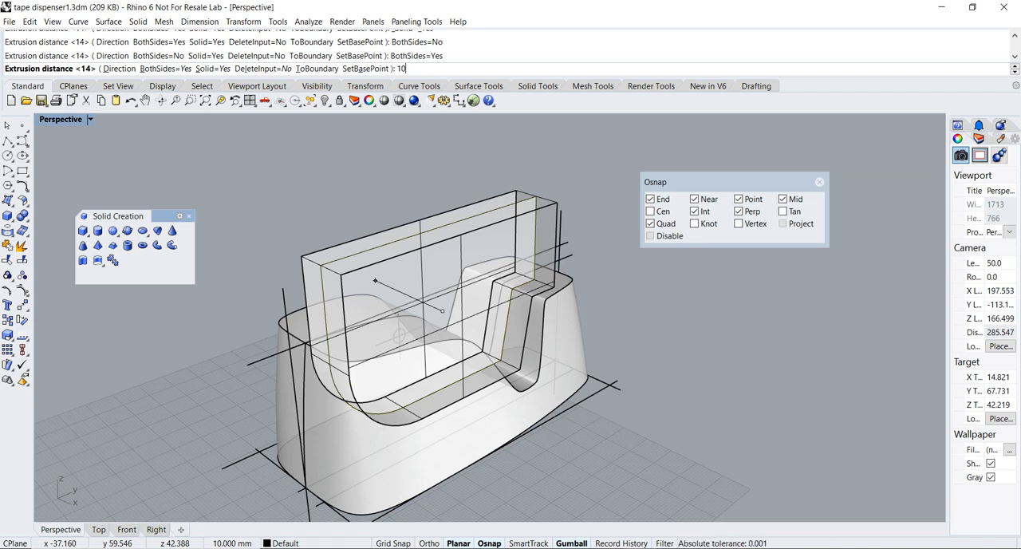
{"action": "key", "text": "Return"}
Measure the extruded block's width with an aligned dimension along its upper end edge, and delete that dimension
{"action": "right_click_drag", "start_coordinate": [520, 174], "coordinate": [357, 213]}
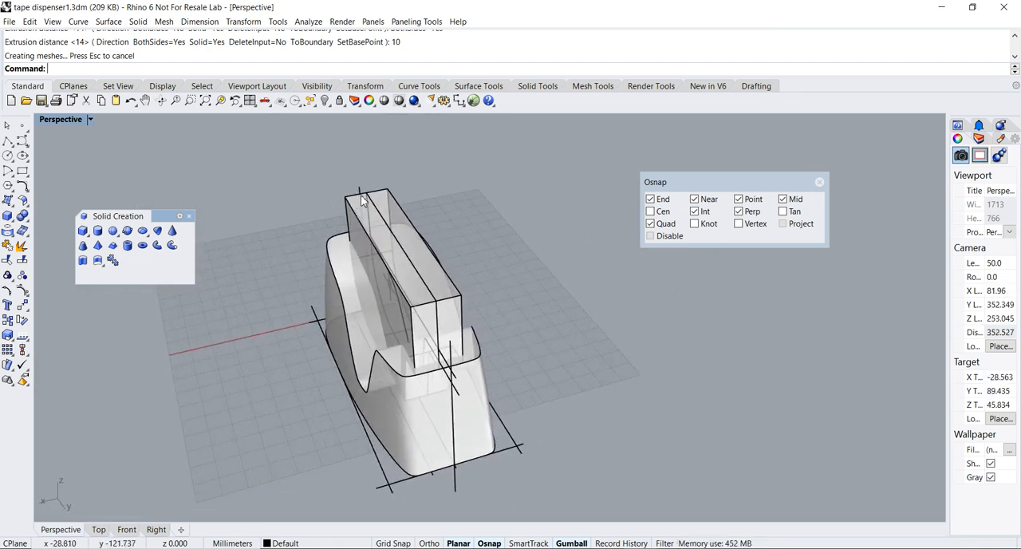
{"action": "scroll", "coordinate": [375, 201], "scroll_direction": "down", "scroll_amount": 2}
{"action": "scroll", "coordinate": [378, 199], "scroll_direction": "up", "scroll_amount": 1}
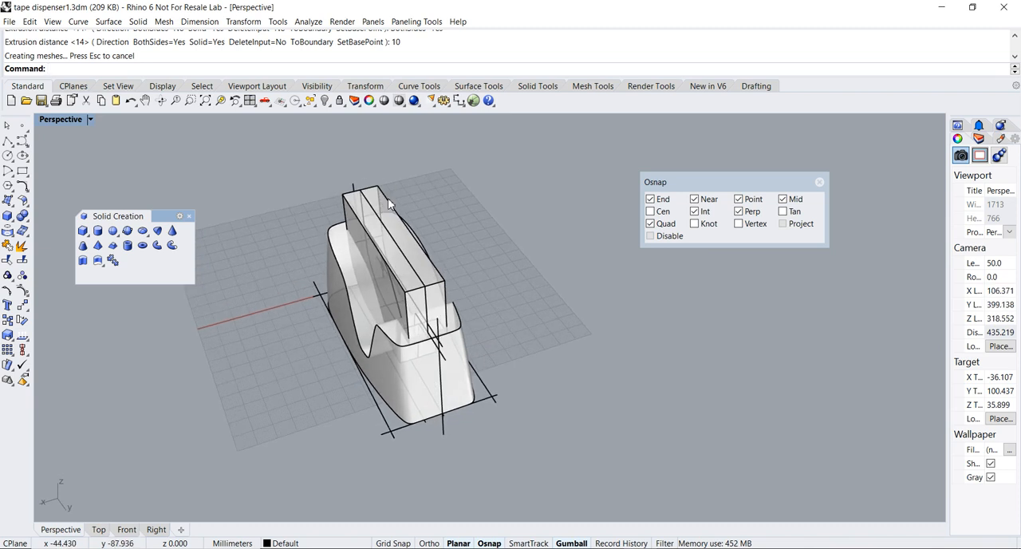
{"action": "scroll", "coordinate": [387, 198], "scroll_direction": "up", "scroll_amount": 2}
{"action": "left_click", "coordinate": [200, 22]}
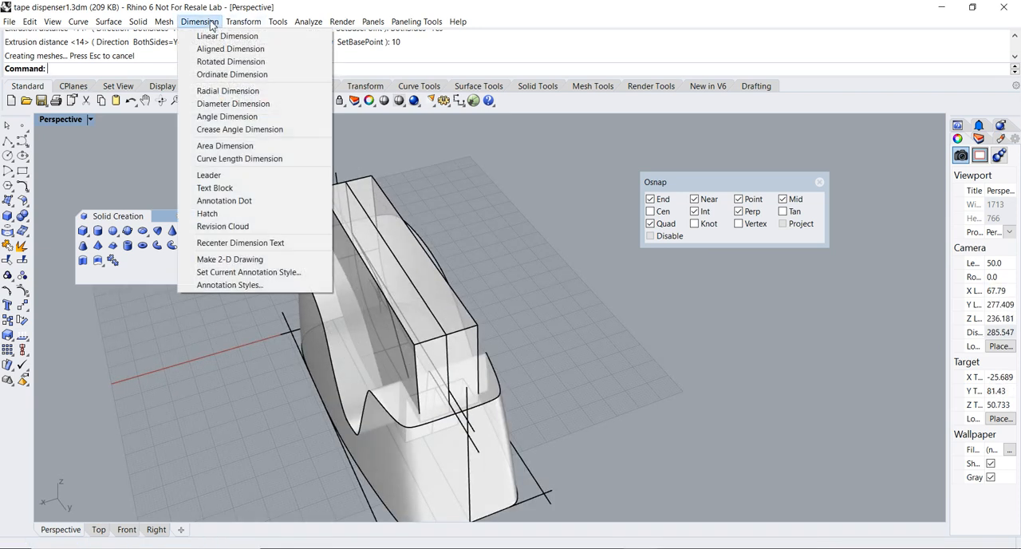
{"action": "left_click", "coordinate": [216, 49]}
{"action": "left_click", "coordinate": [319, 189]}
{"action": "left_click", "coordinate": [369, 176]}
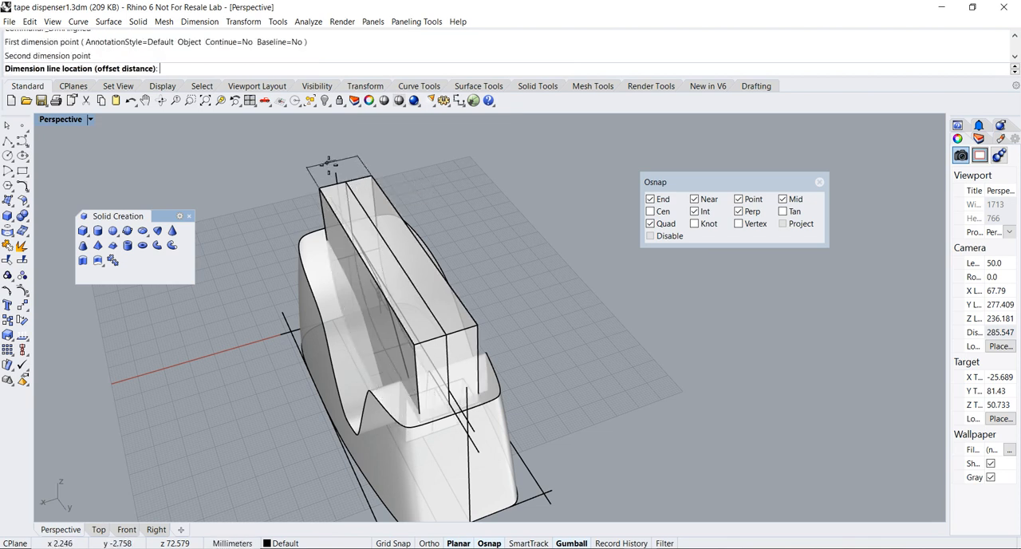
{"action": "scroll", "coordinate": [337, 162], "scroll_direction": "up", "scroll_amount": 10}
{"action": "left_click", "coordinate": [340, 187]}
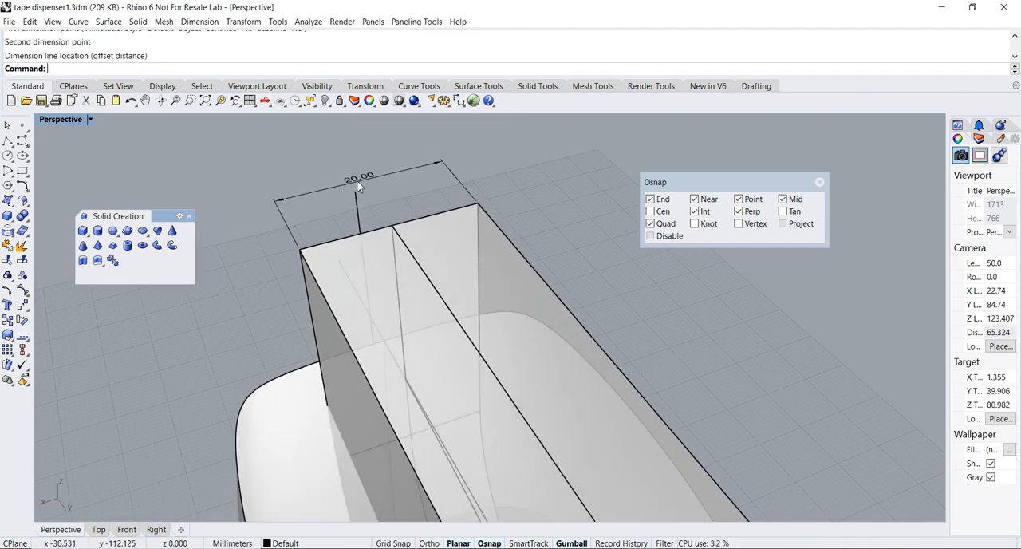
{"action": "scroll", "coordinate": [376, 172], "scroll_direction": "down", "scroll_amount": 5}
{"action": "left_click", "coordinate": [412, 175]}
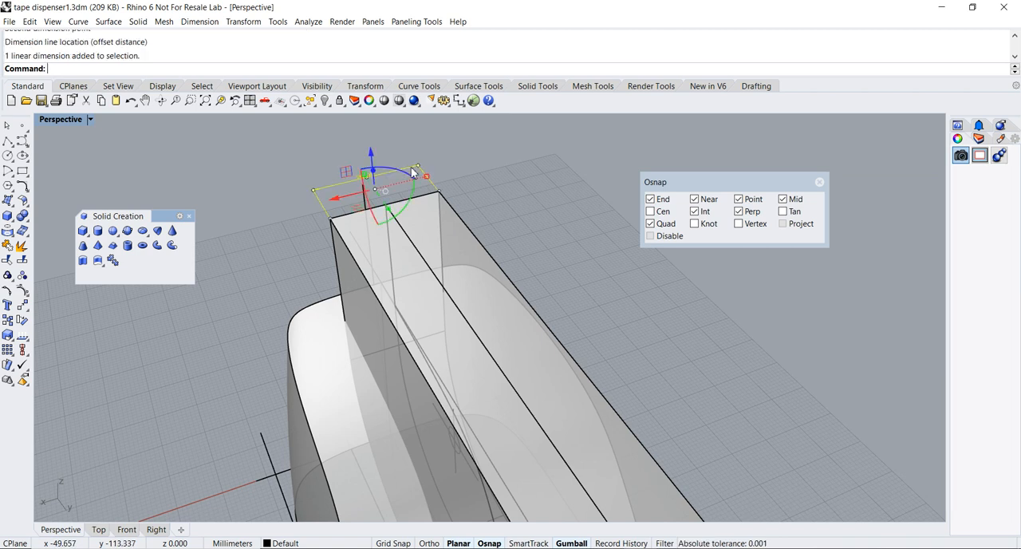
{"action": "key", "text": "Delete"}
{"action": "scroll", "coordinate": [480, 189], "scroll_direction": "down", "scroll_amount": 2}
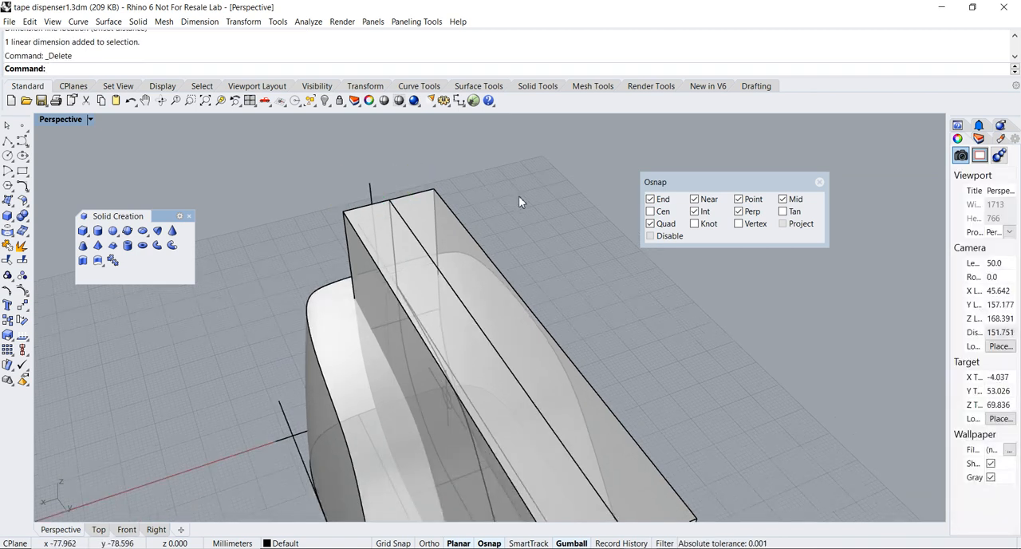
Examine the extruded block, the body surface and the construction lines from the side and from below
{"action": "scroll", "coordinate": [525, 209], "scroll_direction": "down", "scroll_amount": 7}
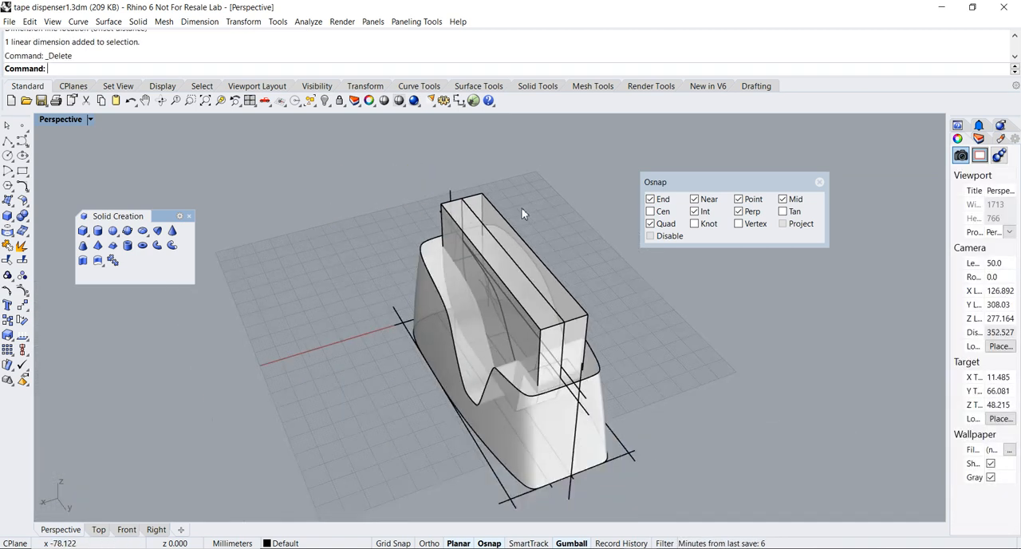
{"action": "right_click_drag", "start_coordinate": [535, 266], "coordinate": [426, 345]}
{"action": "left_click", "coordinate": [389, 401]}
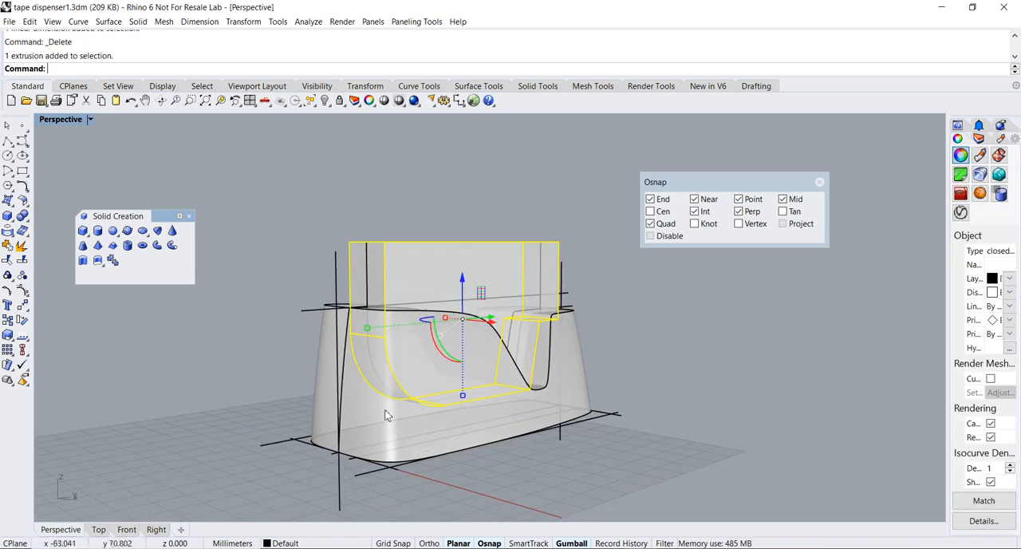
{"action": "left_click", "coordinate": [379, 444]}
{"action": "left_click", "coordinate": [489, 459]}
{"action": "left_click", "coordinate": [463, 451]}
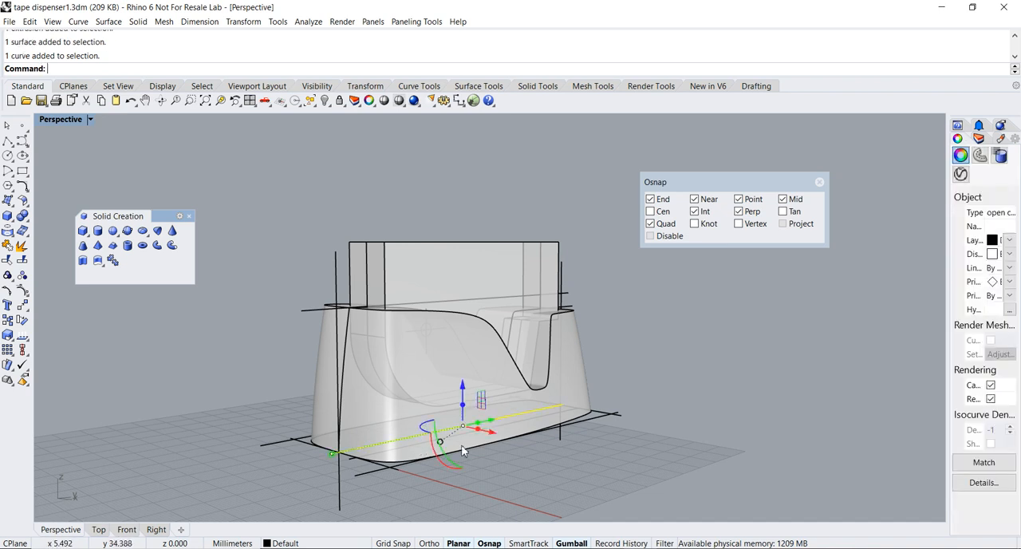
{"action": "left_click", "coordinate": [361, 406]}
{"action": "right_click_drag", "start_coordinate": [361, 406], "coordinate": [333, 281]}
Display the Perspective view in Shaded mode and view the body's open underside
{"action": "left_click", "coordinate": [59, 120]}
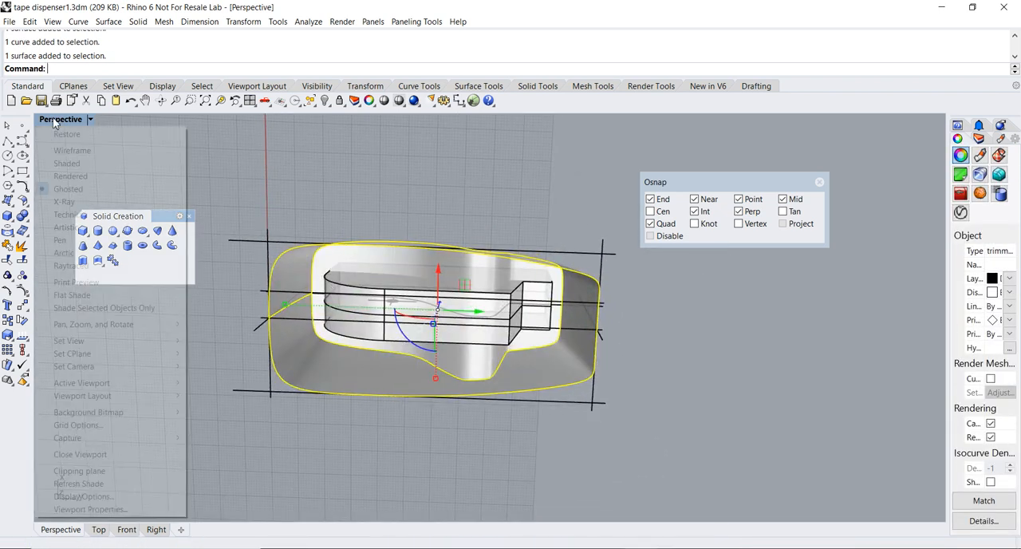
{"action": "left_click", "coordinate": [66, 163]}
{"action": "left_click", "coordinate": [262, 185]}
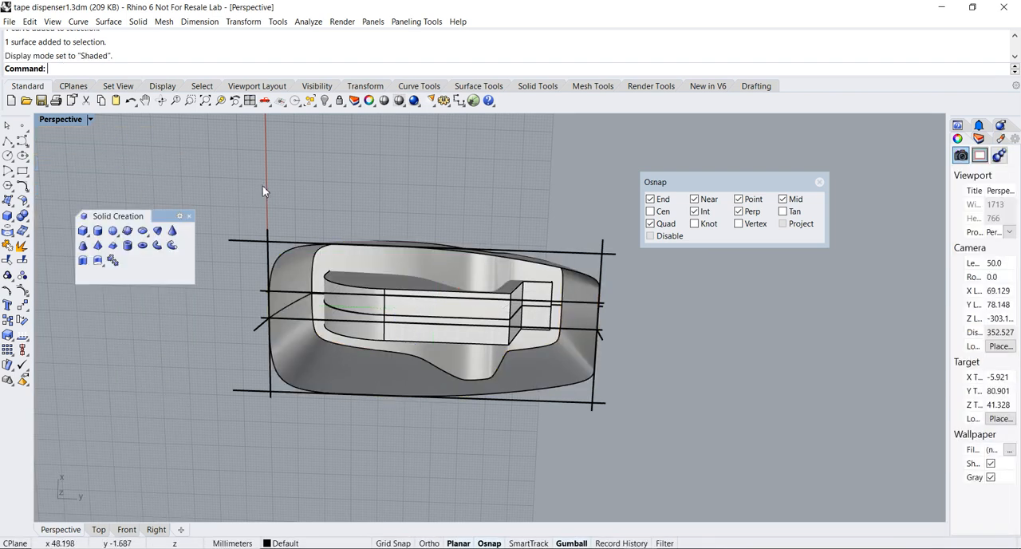
{"action": "right_click_drag", "start_coordinate": [261, 184], "coordinate": [274, 306]}
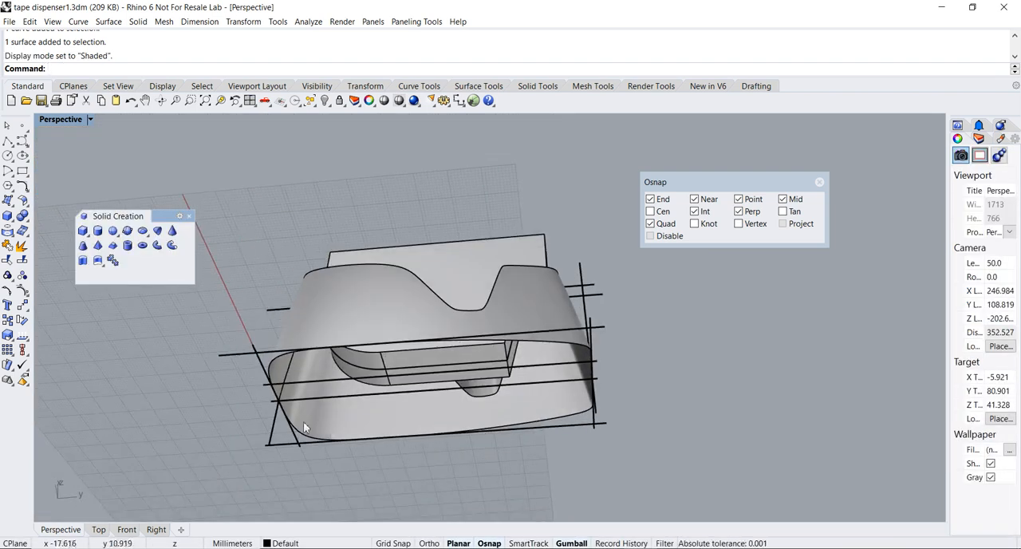
Close the body's open base with a planar surface built from its bottom outline
{"action": "left_click", "coordinate": [189, 216]}
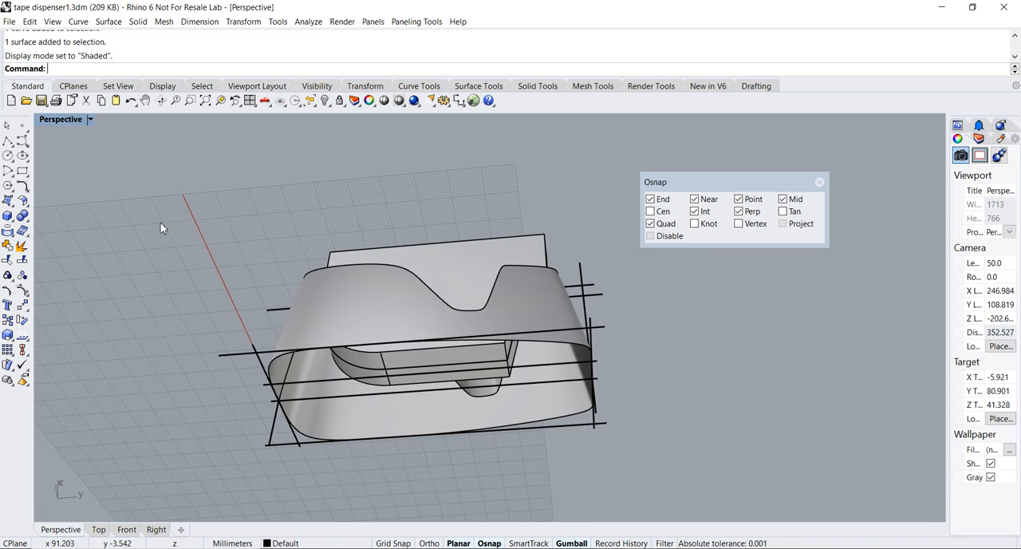
{"action": "left_click", "coordinate": [7, 202]}
{"action": "left_click_drag", "start_coordinate": [57, 195], "coordinate": [103, 194]}
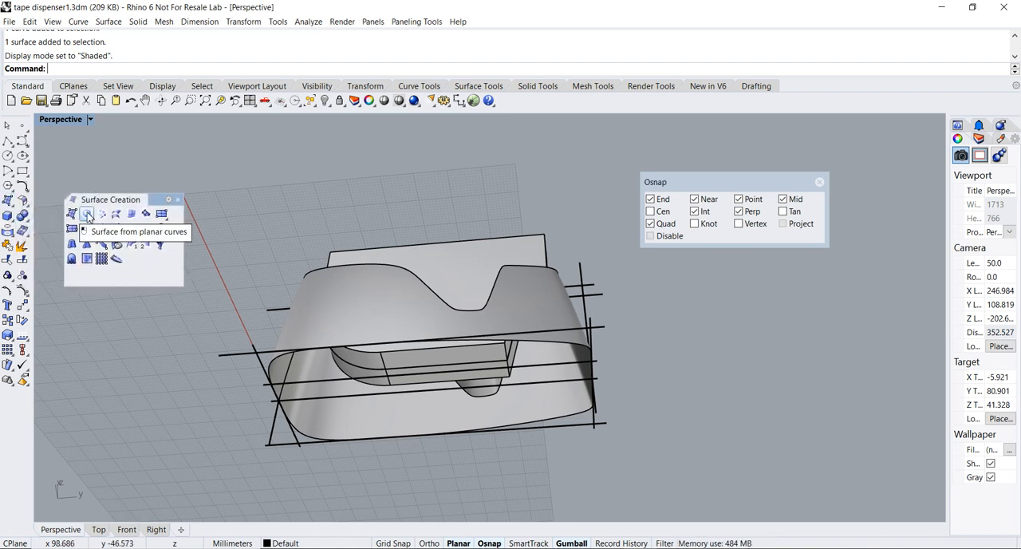
{"action": "left_click", "coordinate": [87, 216]}
{"action": "right_click_drag", "start_coordinate": [229, 324], "coordinate": [205, 308]}
{"action": "left_click", "coordinate": [273, 304]}
{"action": "right_click", "coordinate": [273, 305]}
Join the base cap with the body's side and top surfaces into one closed polysurface
{"action": "left_click", "coordinate": [22, 246]}
{"action": "left_click", "coordinate": [330, 330]}
{"action": "left_click", "coordinate": [346, 278]}
{"action": "right_click_drag", "start_coordinate": [391, 267], "coordinate": [502, 358]}
{"action": "right_click", "coordinate": [424, 430]}
Select the joined dispenser body and calculate its volume to check that it is a closed solid
{"action": "left_click", "coordinate": [428, 367]}
{"action": "scroll", "coordinate": [498, 359], "scroll_direction": "up", "scroll_amount": 4}
{"action": "left_click", "coordinate": [597, 379]}
{"action": "left_click", "coordinate": [449, 423]}
{"action": "left_click", "coordinate": [308, 22]}
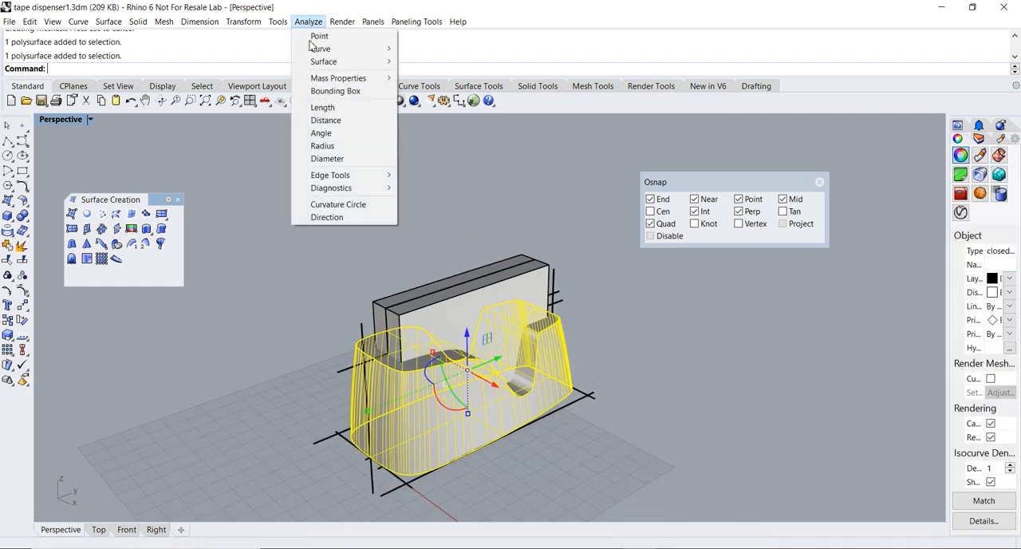
{"action": "mouse_move", "coordinate": [335, 79]}
{"action": "left_click", "coordinate": [422, 123]}
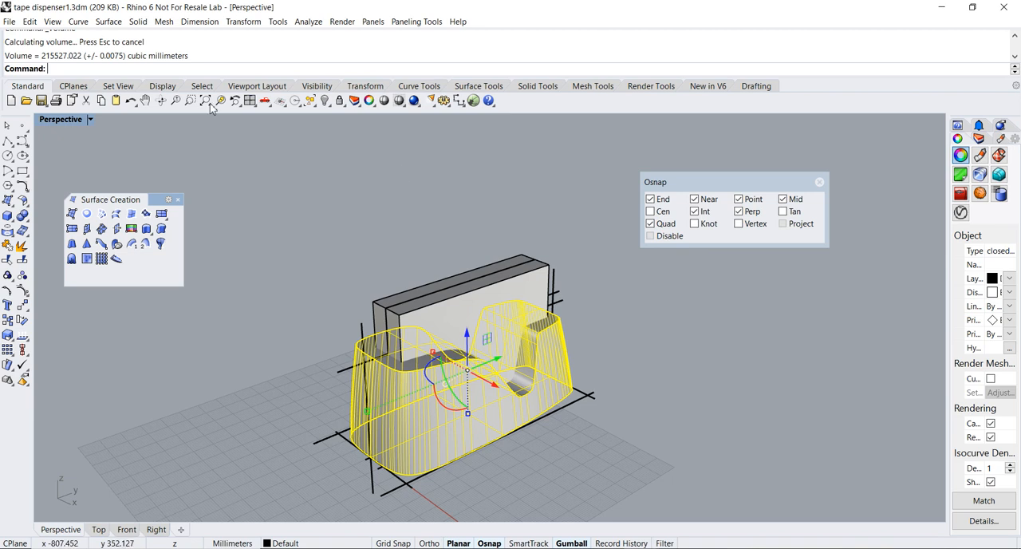
{"action": "left_click", "coordinate": [488, 216]}
{"action": "right_click_drag", "start_coordinate": [487, 215], "coordinate": [458, 237]}
{"action": "scroll", "coordinate": [487, 229], "scroll_direction": "up", "scroll_amount": 4}
{"action": "right_click_drag", "start_coordinate": [522, 299], "coordinate": [386, 244], "text": "shift"}
Subtract the extruded block from the dispenser body with a Boolean difference, deleting the block, and accept the history warning
{"action": "left_click", "coordinate": [178, 200]}
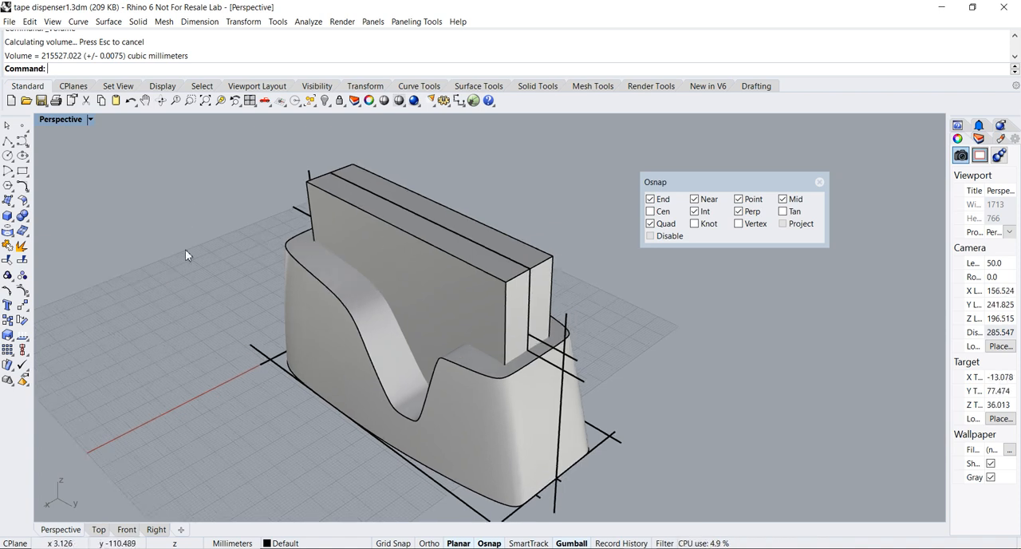
{"action": "right_click_drag", "start_coordinate": [229, 275], "coordinate": [160, 264]}
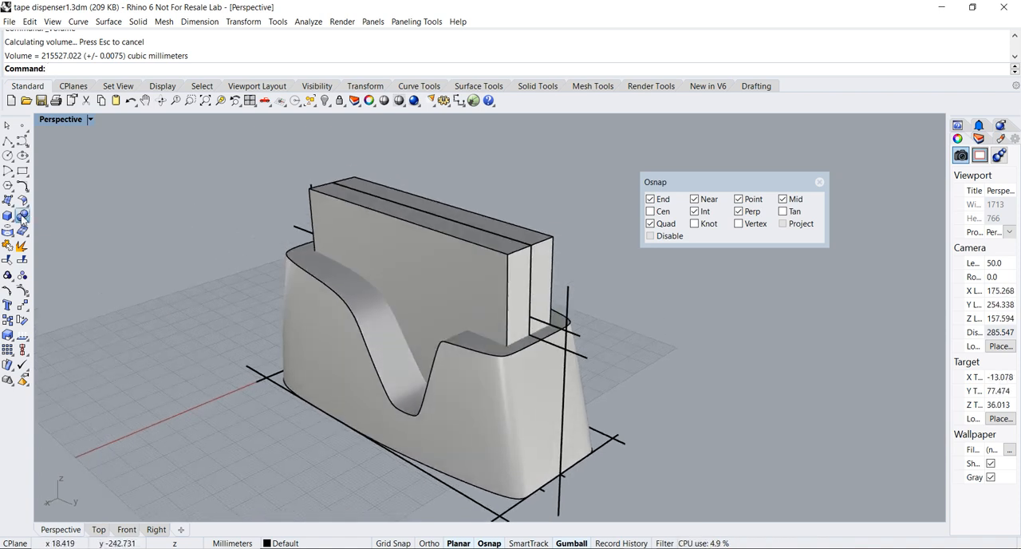
{"action": "left_click", "coordinate": [22, 215]}
{"action": "left_click_drag", "start_coordinate": [53, 213], "coordinate": [80, 206]}
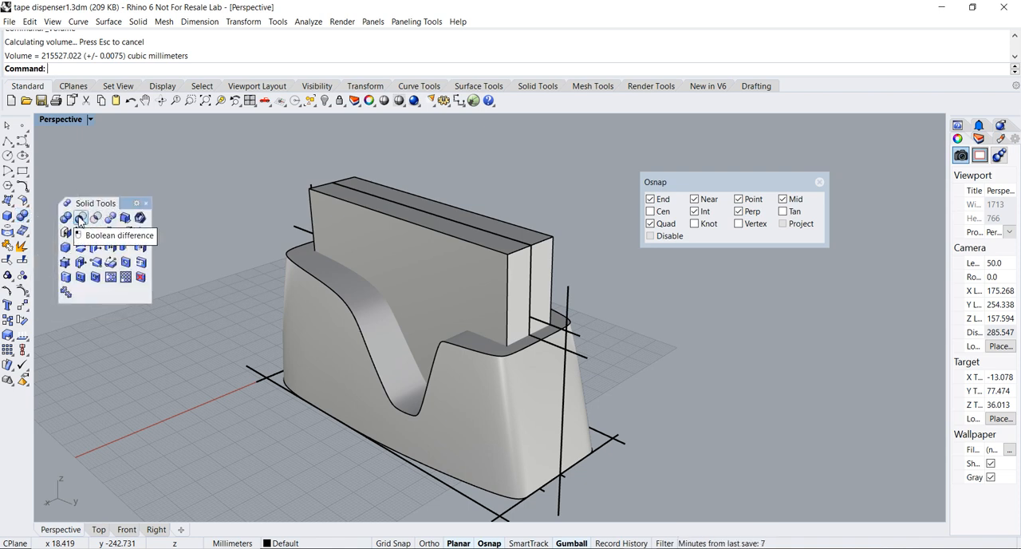
{"action": "left_click", "coordinate": [80, 221]}
{"action": "right_click_drag", "start_coordinate": [226, 273], "coordinate": [229, 264]}
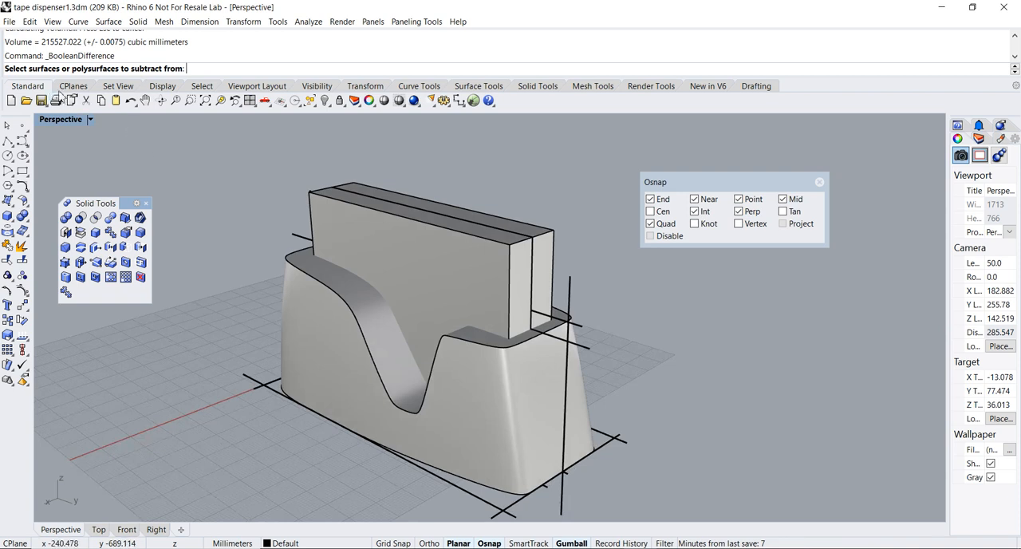
{"action": "scroll", "coordinate": [265, 281], "scroll_direction": "up", "scroll_amount": 3}
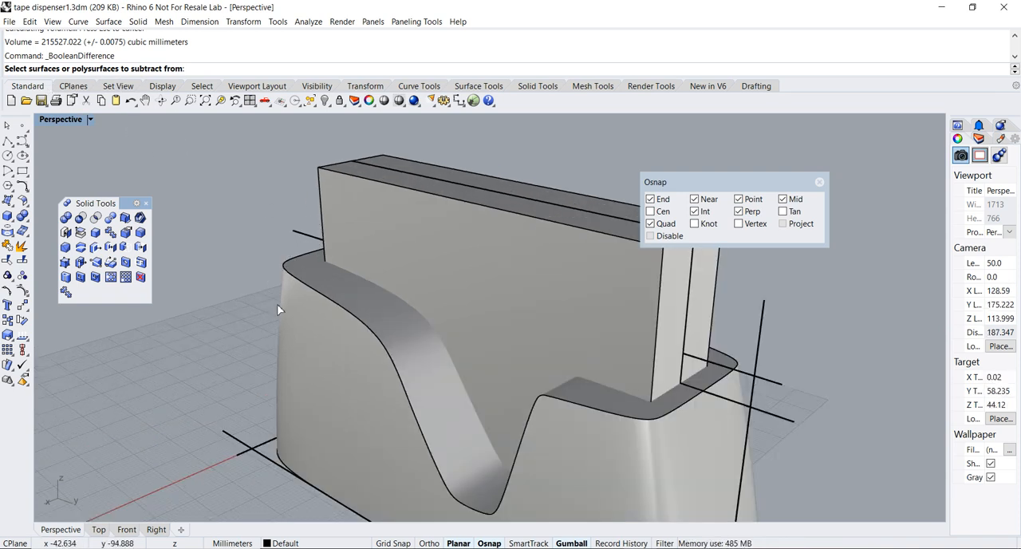
{"action": "left_click", "coordinate": [303, 339]}
{"action": "scroll", "coordinate": [182, 291], "scroll_direction": "up", "scroll_amount": 3}
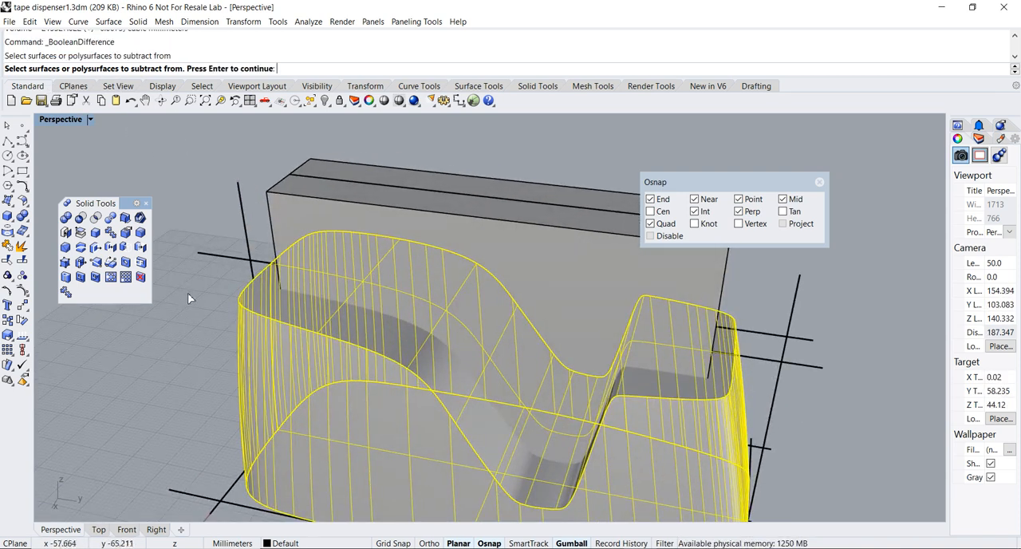
{"action": "key", "text": "Return"}
{"action": "right_click_drag", "start_coordinate": [189, 299], "coordinate": [287, 279]}
{"action": "left_click", "coordinate": [342, 257]}
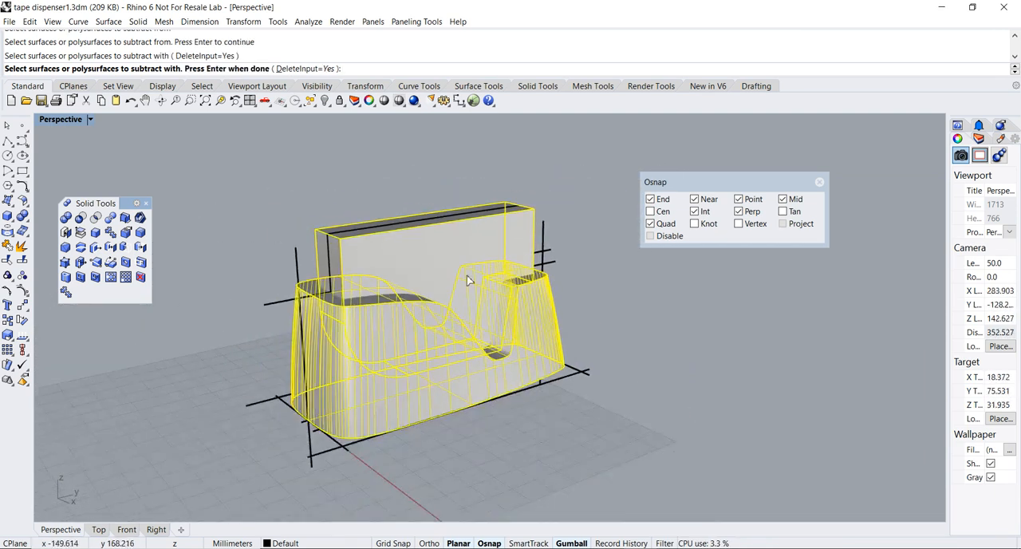
{"action": "key", "text": "Return"}
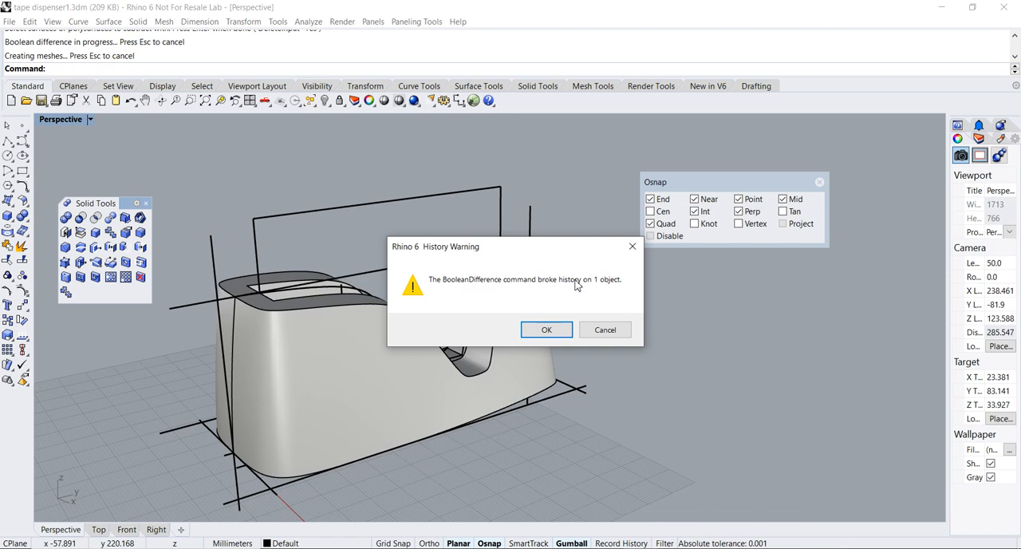
{"action": "left_click", "coordinate": [547, 330]}
Examine the tape cavity cut into the dispenser body from several angles
{"action": "right_click_drag", "start_coordinate": [549, 330], "coordinate": [562, 368]}
{"action": "scroll", "coordinate": [434, 315], "scroll_direction": "up", "scroll_amount": 4}
{"action": "right_click_drag", "start_coordinate": [435, 316], "coordinate": [423, 338]}
{"action": "left_click_drag", "start_coordinate": [664, 182], "coordinate": [830, 212]}
{"action": "right_click_drag", "start_coordinate": [542, 294], "coordinate": [642, 245]}
{"action": "scroll", "coordinate": [537, 279], "scroll_direction": "down", "scroll_amount": 2}
{"action": "right_click_drag", "start_coordinate": [537, 278], "coordinate": [422, 299]}
Isolate the dispenser body and the roll's centre circle so that all other construction curves are hidden
{"action": "scroll", "coordinate": [460, 286], "scroll_direction": "up", "scroll_amount": 4}
{"action": "scroll", "coordinate": [443, 292], "scroll_direction": "up", "scroll_amount": 4}
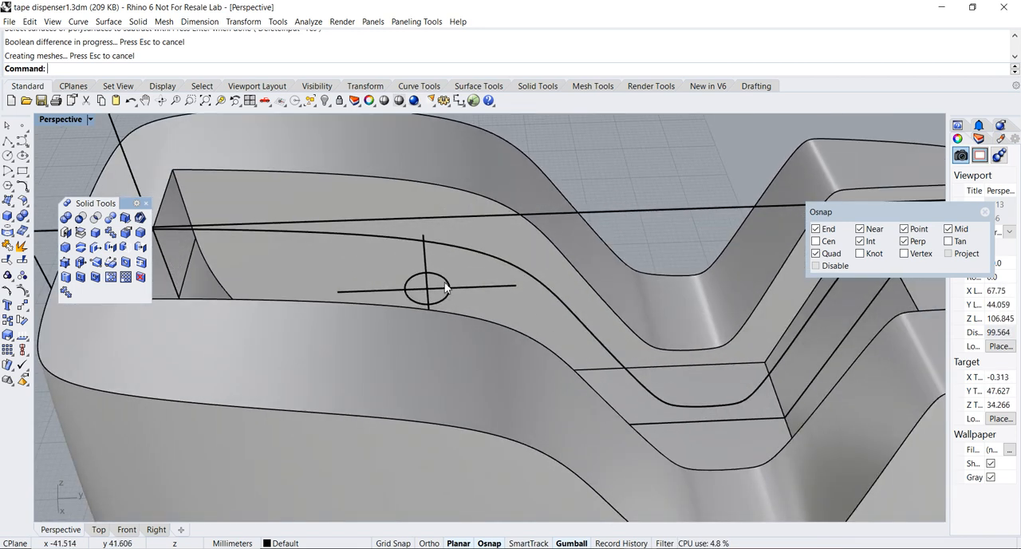
{"action": "left_click", "coordinate": [446, 286]}
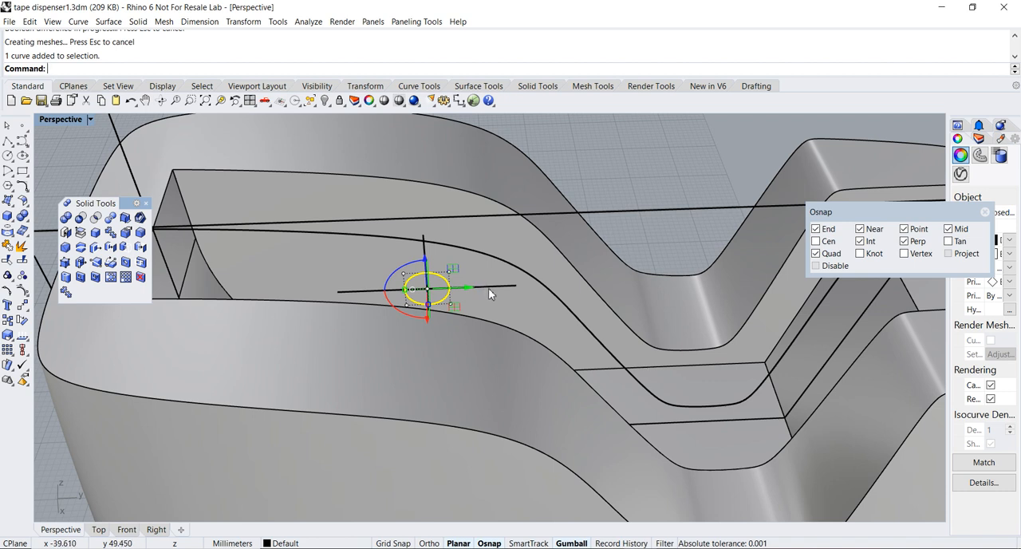
{"action": "scroll", "coordinate": [488, 288], "scroll_direction": "down", "scroll_amount": 5}
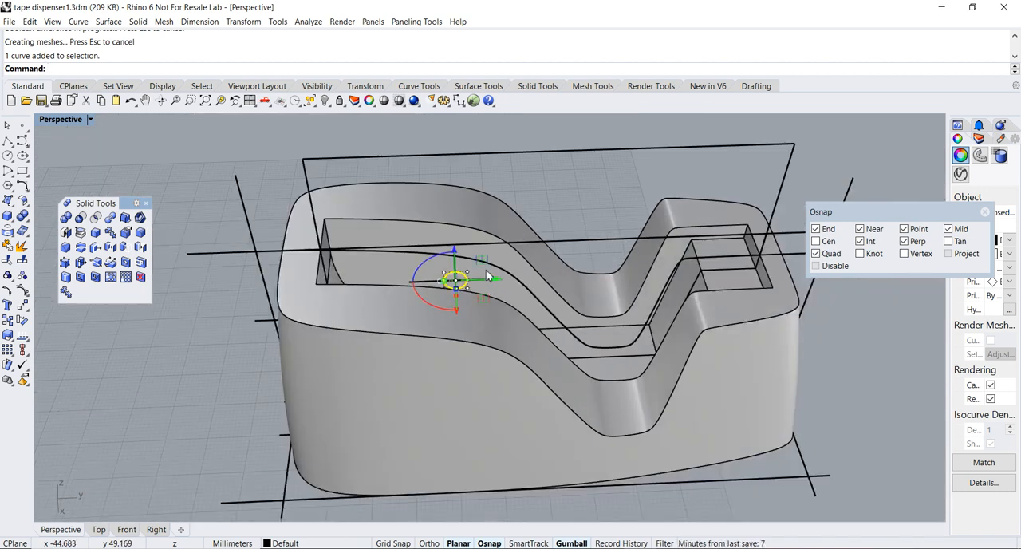
{"action": "left_click", "coordinate": [464, 219]}
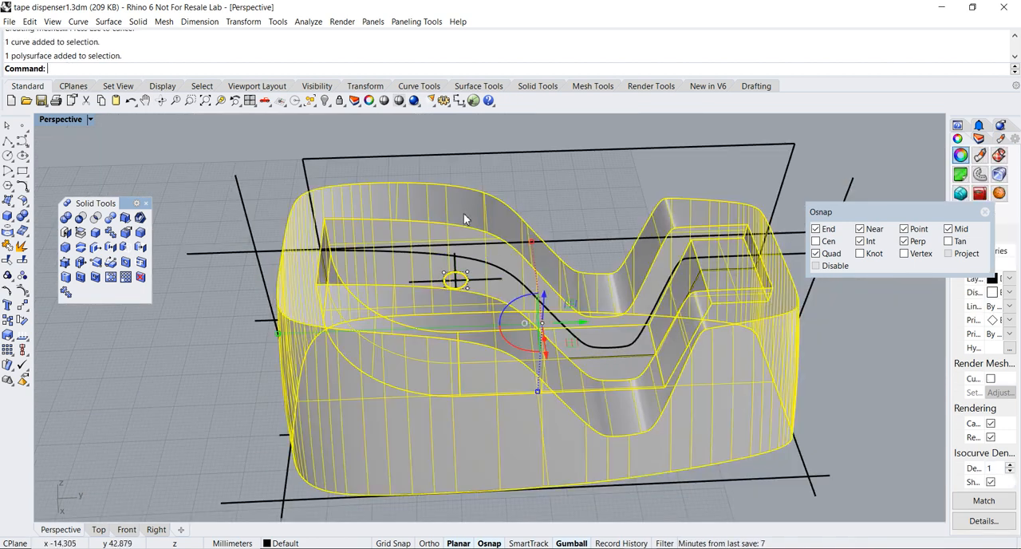
{"action": "left_click", "coordinate": [326, 101]}
{"action": "left_click", "coordinate": [371, 121]}
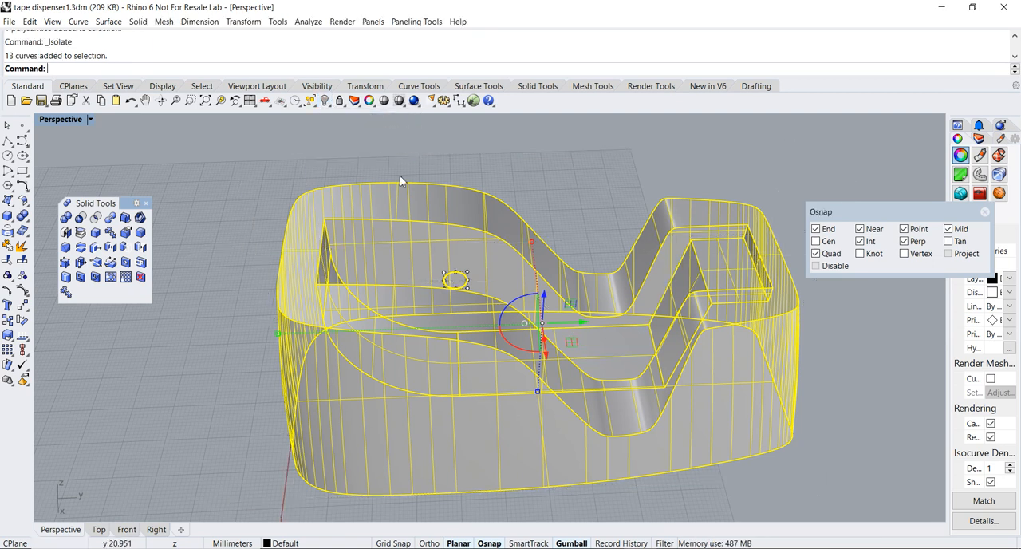
{"action": "key", "text": "Escape"}
Examine the centre circle's position within the tape cavity in the Right and Perspective views
{"action": "right_click_drag", "start_coordinate": [456, 219], "coordinate": [431, 207]}
{"action": "double_click", "coordinate": [52, 120]}
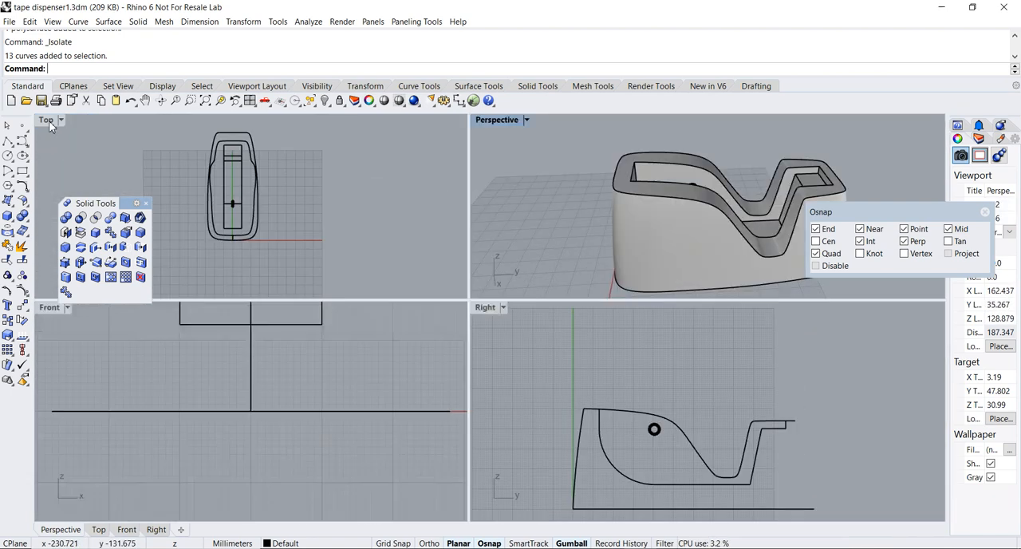
{"action": "double_click", "coordinate": [483, 309]}
{"action": "scroll", "coordinate": [481, 319], "scroll_direction": "up", "scroll_amount": 6}
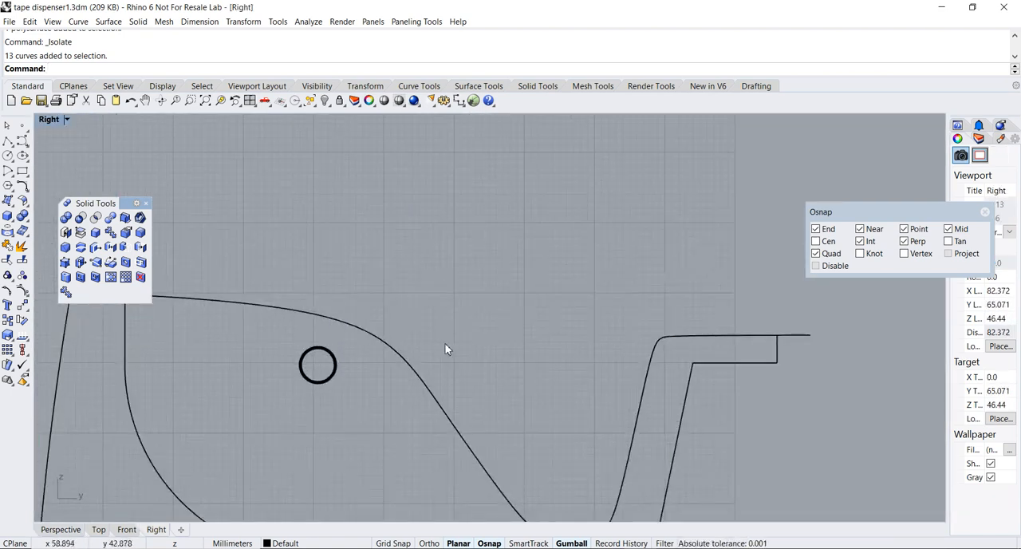
{"action": "scroll", "coordinate": [458, 312], "scroll_direction": "down", "scroll_amount": 2}
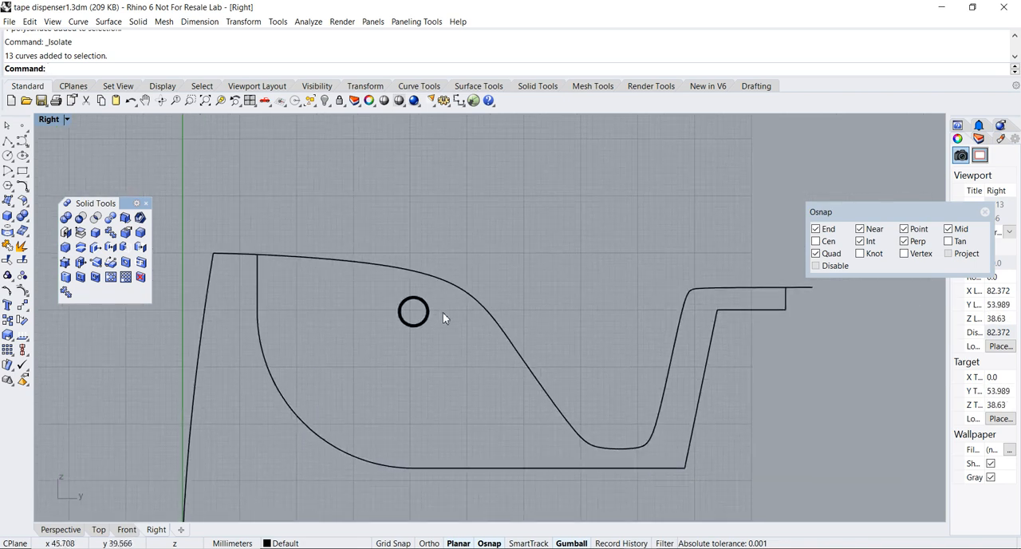
{"action": "double_click", "coordinate": [46, 121]}
{"action": "double_click", "coordinate": [505, 125]}
{"action": "right_click_drag", "start_coordinate": [517, 150], "coordinate": [364, 189]}
{"action": "scroll", "coordinate": [486, 265], "scroll_direction": "up", "scroll_amount": 5}
{"action": "right_click_drag", "start_coordinate": [388, 250], "coordinate": [517, 217]}
{"action": "scroll", "coordinate": [520, 218], "scroll_direction": "down", "scroll_amount": 4}
{"action": "right_click_drag", "start_coordinate": [447, 239], "coordinate": [505, 196]}
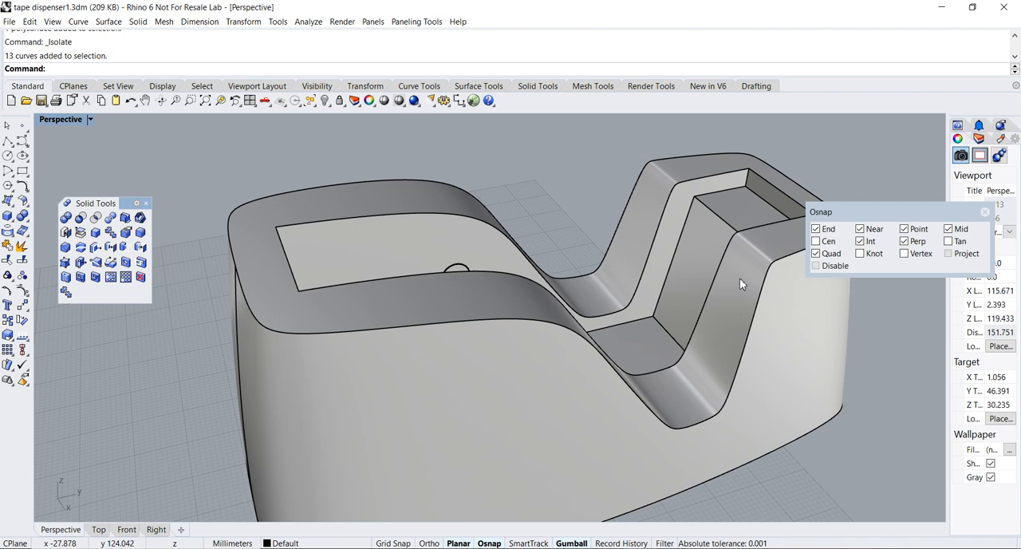
Copy the roll's centre circle in the Right view and paste the duplicate in place
{"action": "double_click", "coordinate": [56, 122]}
{"action": "double_click", "coordinate": [479, 322]}
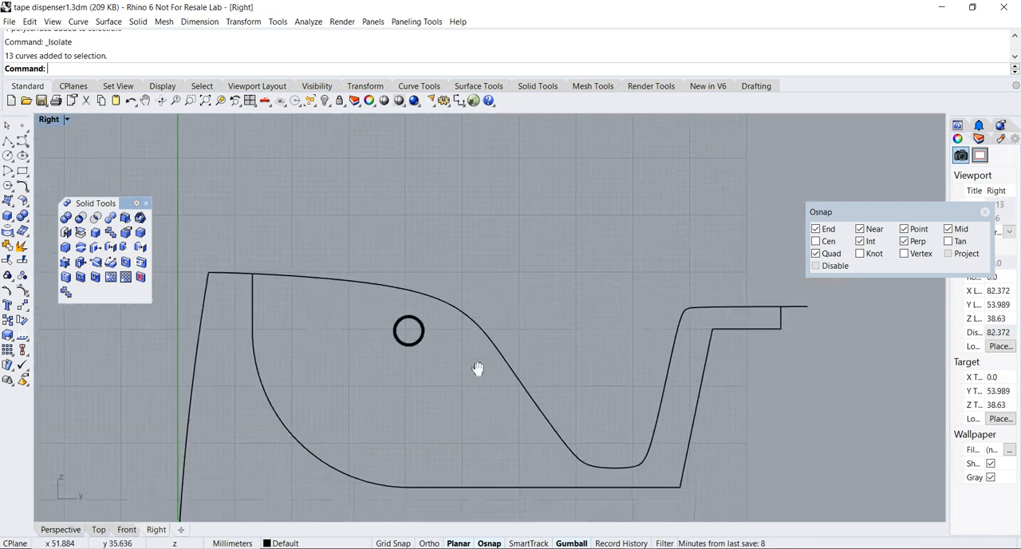
{"action": "scroll", "coordinate": [431, 343], "scroll_direction": "up", "scroll_amount": 4}
{"action": "scroll", "coordinate": [372, 304], "scroll_direction": "down", "scroll_amount": 3}
{"action": "scroll", "coordinate": [389, 306], "scroll_direction": "up", "scroll_amount": 3}
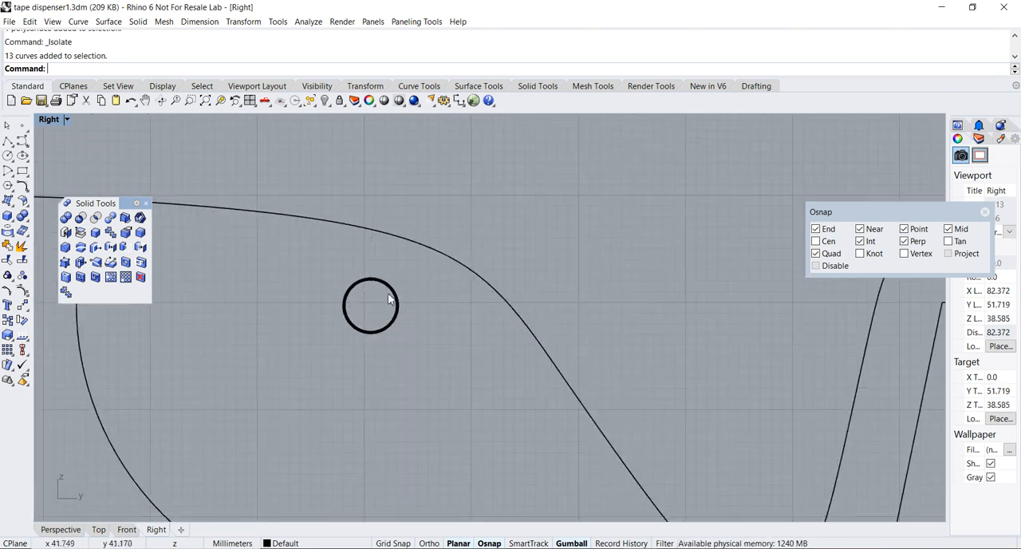
{"action": "scroll", "coordinate": [390, 299], "scroll_direction": "down", "scroll_amount": 2}
{"action": "left_click", "coordinate": [418, 303]}
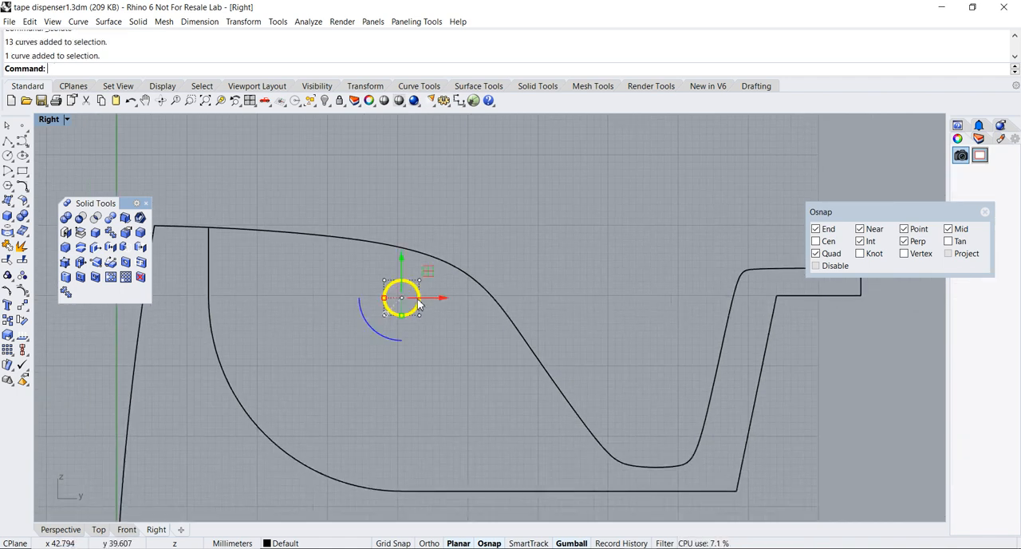
{"action": "right_click_drag", "start_coordinate": [445, 298], "coordinate": [496, 311]}
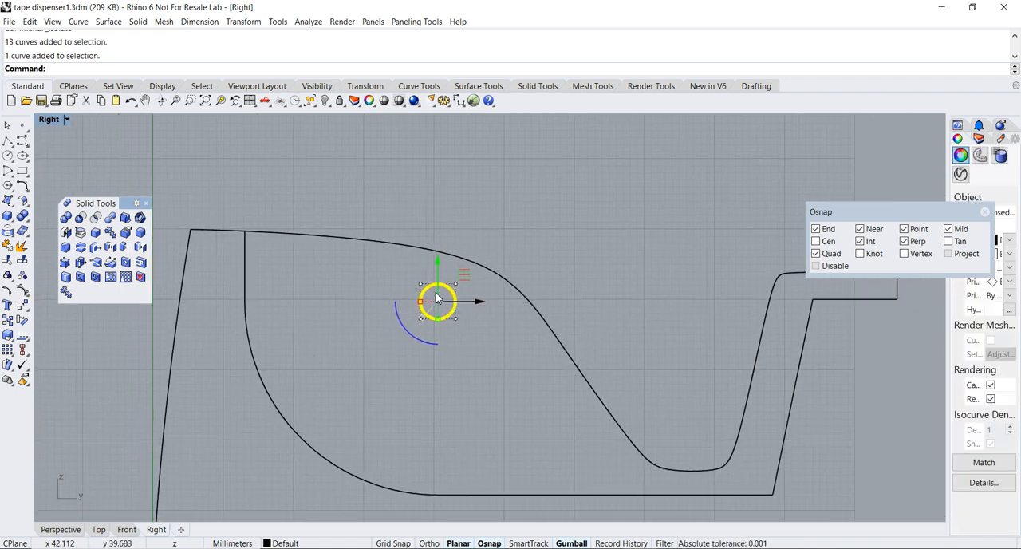
{"action": "left_click", "coordinate": [29, 22]}
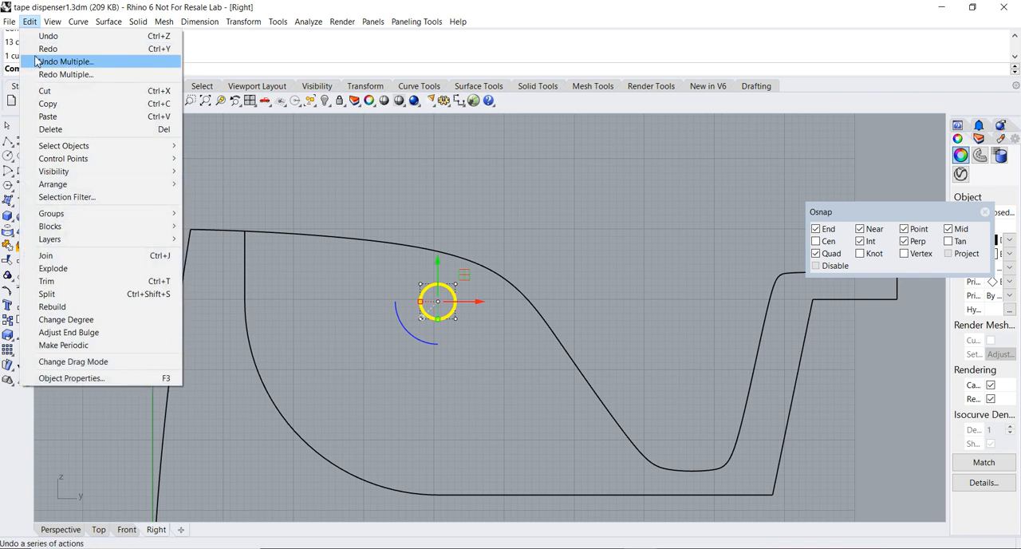
{"action": "left_click", "coordinate": [48, 104]}
{"action": "left_click", "coordinate": [30, 22]}
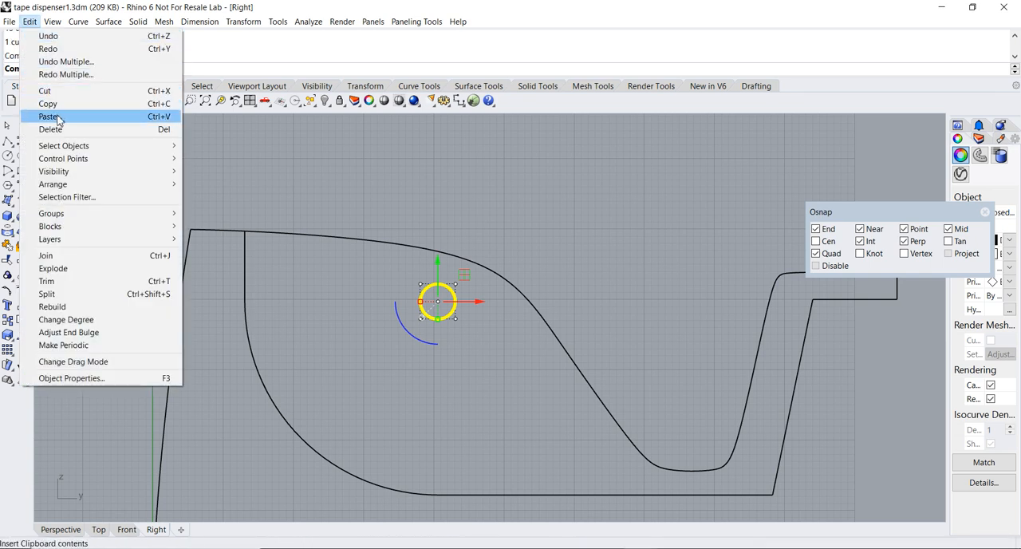
{"action": "left_click", "coordinate": [48, 117]}
Move the pasted circle horizontally by -6 mm with the gumball and deselect it
{"action": "scroll", "coordinate": [547, 274], "scroll_direction": "up", "scroll_amount": 2}
{"action": "scroll", "coordinate": [546, 274], "scroll_direction": "up", "scroll_amount": 3}
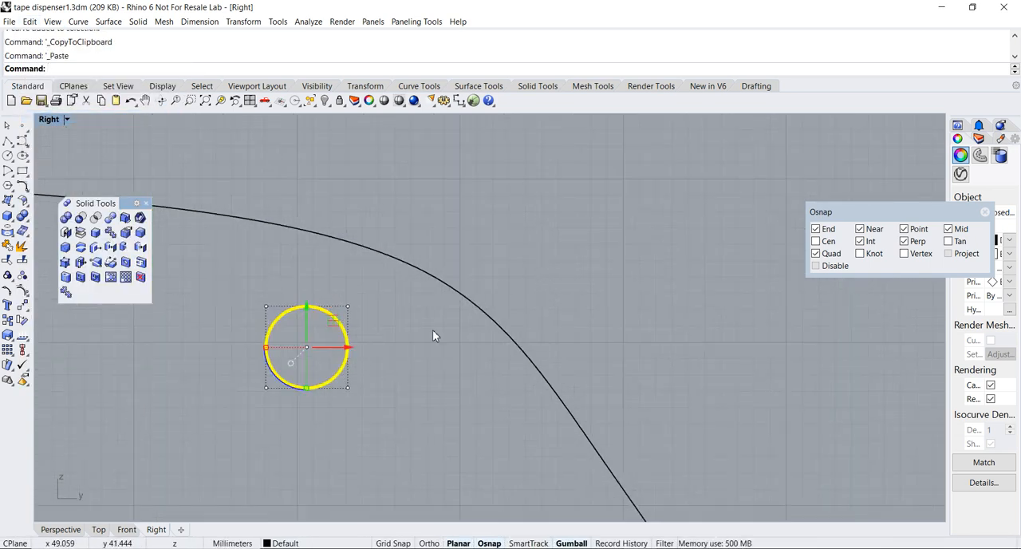
{"action": "right_click_drag", "start_coordinate": [403, 344], "coordinate": [549, 295]}
{"action": "left_click", "coordinate": [488, 304]}
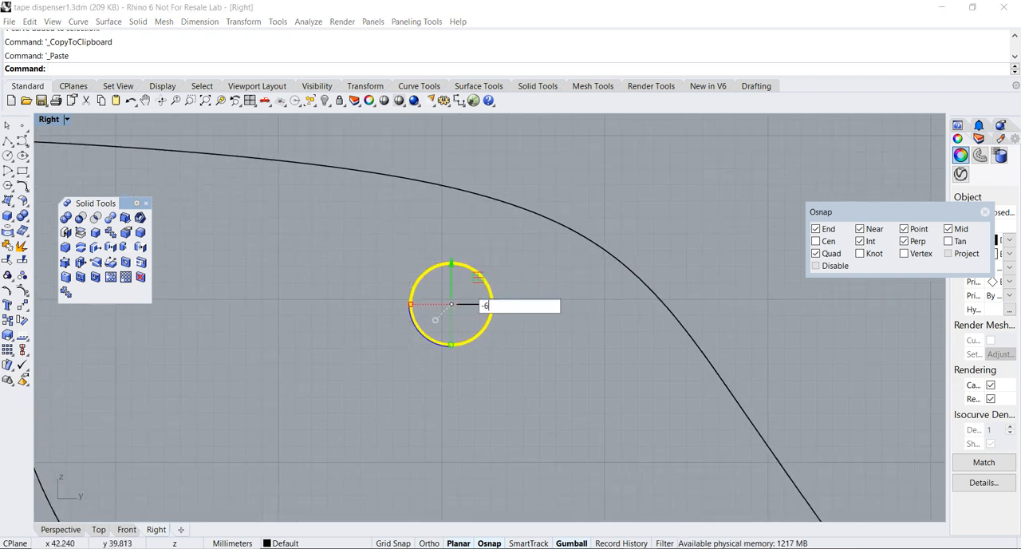
{"action": "key", "text": "Return"}
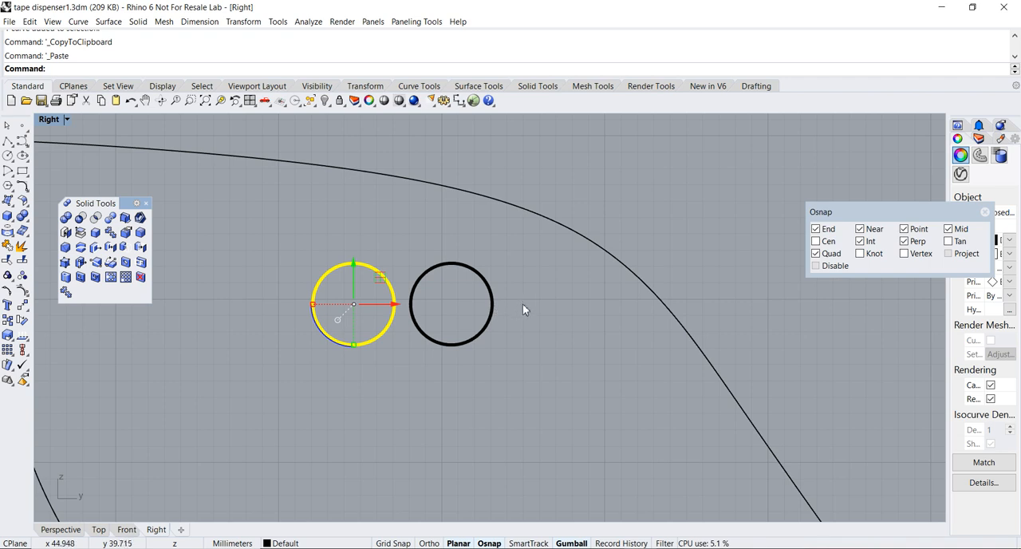
{"action": "scroll", "coordinate": [523, 305], "scroll_direction": "down", "scroll_amount": 1}
{"action": "key", "text": "Escape"}
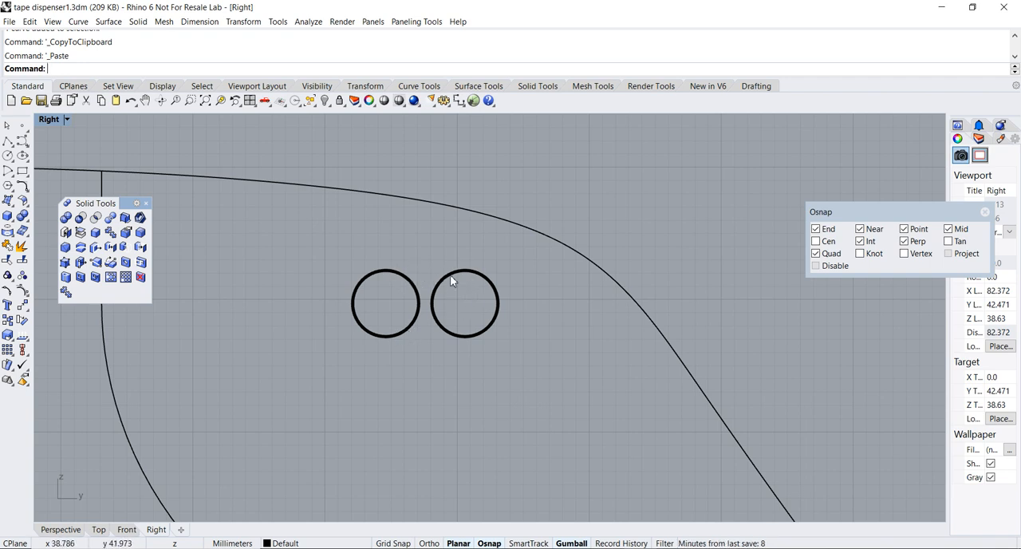
Connect the two circles with a tangent line across their upper edges and another across their lower edges
{"action": "left_click", "coordinate": [8, 141]}
{"action": "left_click_drag", "start_coordinate": [46, 144], "coordinate": [222, 152]}
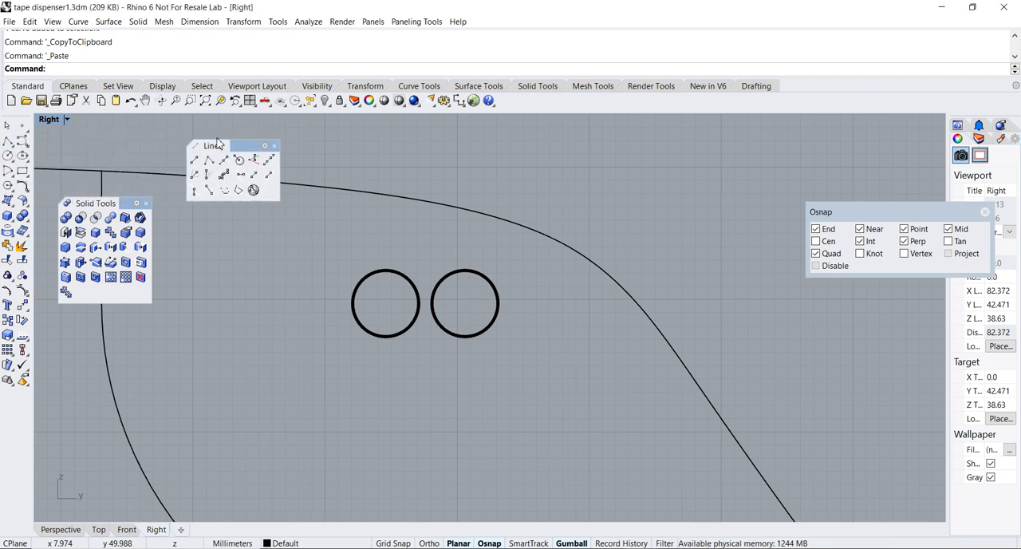
{"action": "left_click", "coordinate": [211, 190]}
{"action": "left_click", "coordinate": [382, 274]}
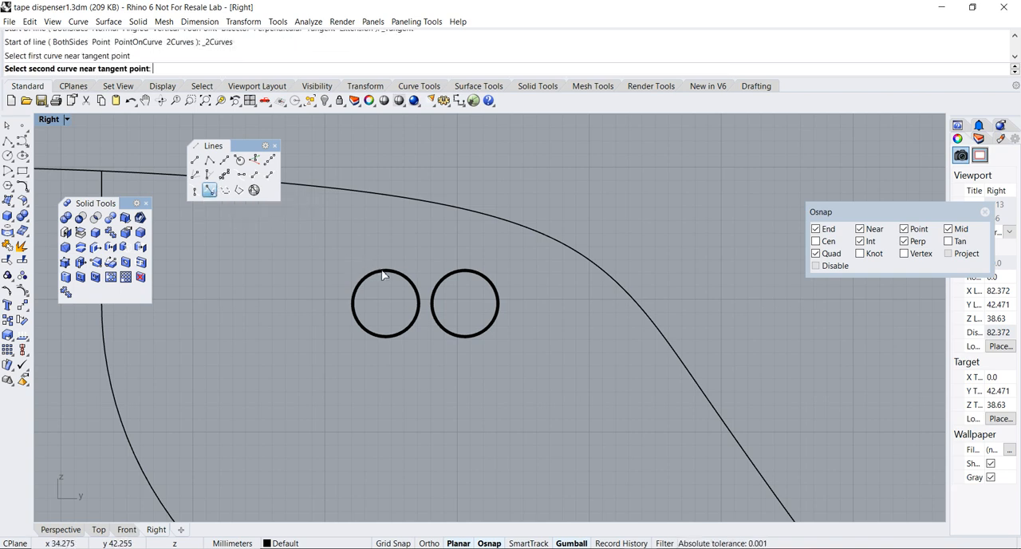
{"action": "left_click", "coordinate": [467, 275]}
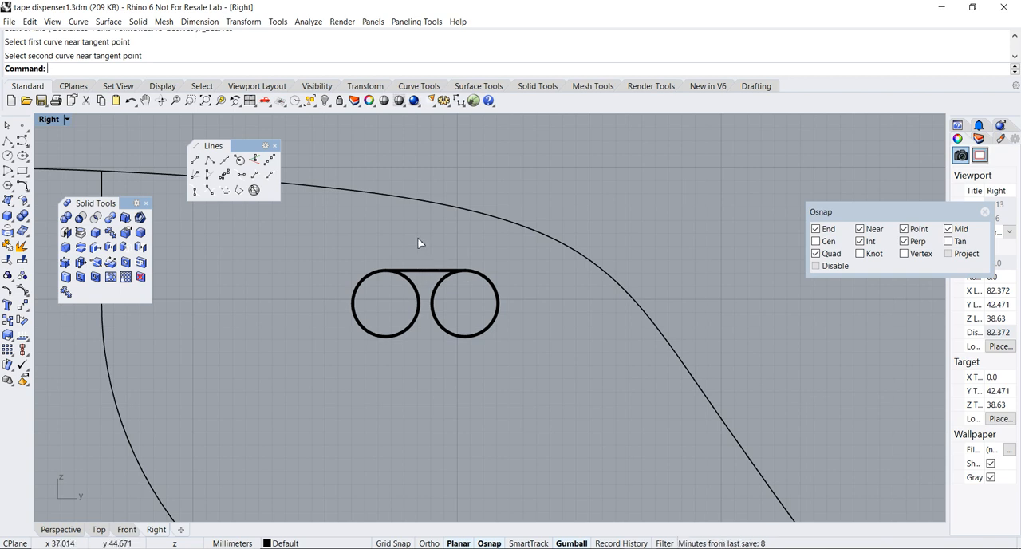
{"action": "right_click", "coordinate": [417, 239]}
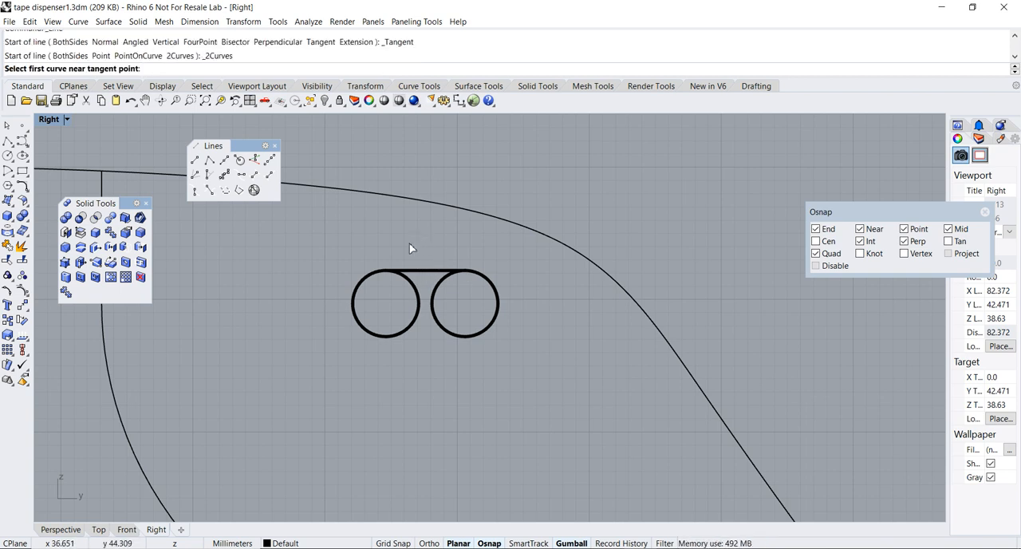
{"action": "left_click", "coordinate": [390, 338]}
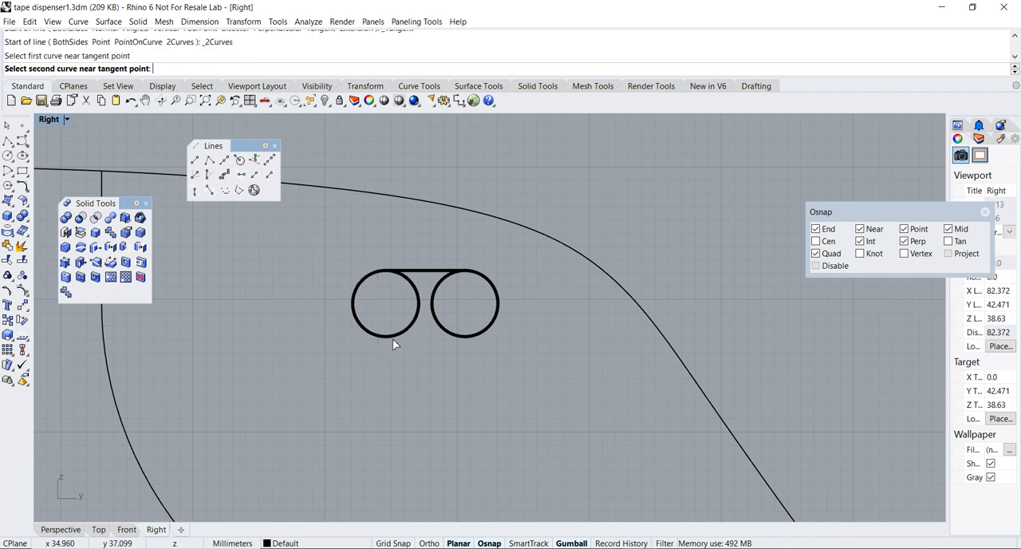
{"action": "left_click", "coordinate": [464, 337]}
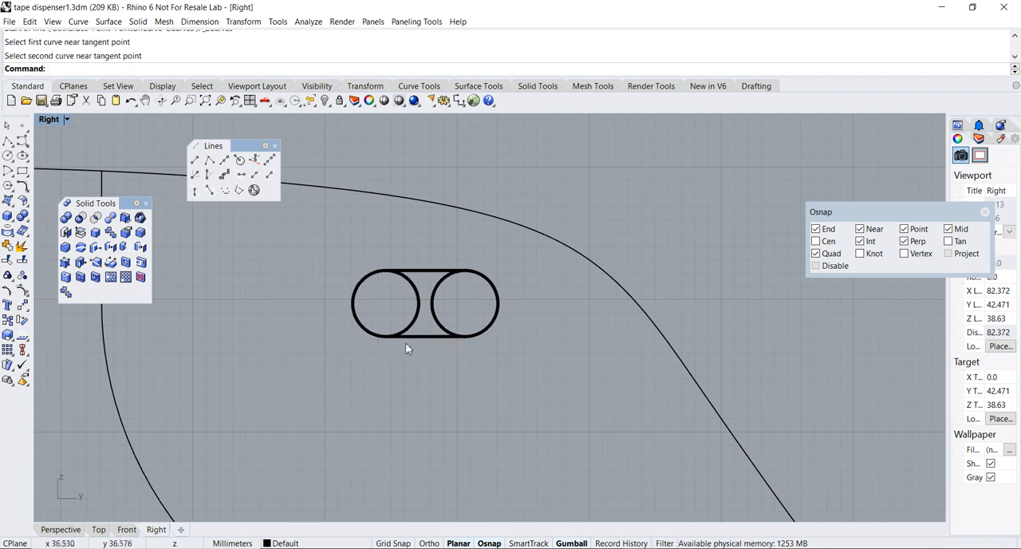
Enable the Cen object snap, select both circles and tangent lines, and relocate the gumball to the original circle's centre
{"action": "scroll", "coordinate": [443, 345], "scroll_direction": "up", "scroll_amount": 2}
{"action": "scroll", "coordinate": [443, 341], "scroll_direction": "down", "scroll_amount": 2}
{"action": "right_click_drag", "start_coordinate": [443, 341], "coordinate": [468, 365]}
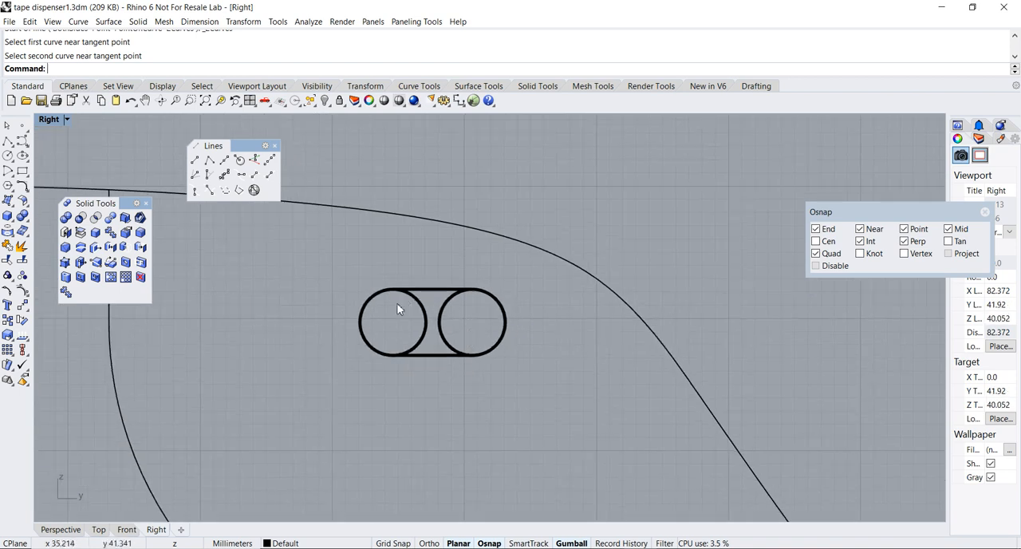
{"action": "scroll", "coordinate": [479, 343], "scroll_direction": "down", "scroll_amount": 1}
{"action": "right_click_drag", "start_coordinate": [488, 345], "coordinate": [459, 354]}
{"action": "scroll", "coordinate": [475, 353], "scroll_direction": "up", "scroll_amount": 2}
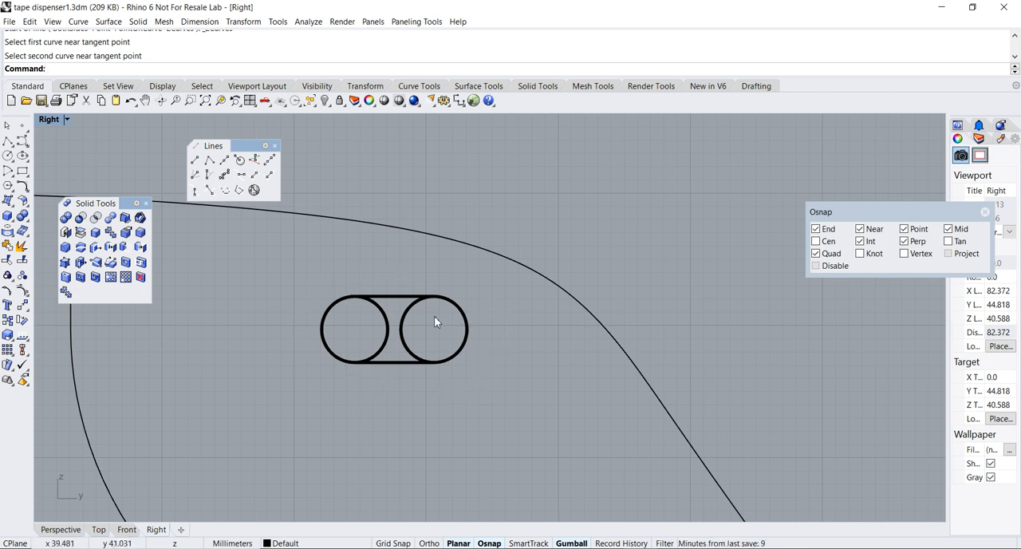
{"action": "scroll", "coordinate": [450, 313], "scroll_direction": "down", "scroll_amount": 2}
{"action": "left_click_drag", "start_coordinate": [901, 219], "coordinate": [651, 190]}
{"action": "left_click", "coordinate": [565, 211]}
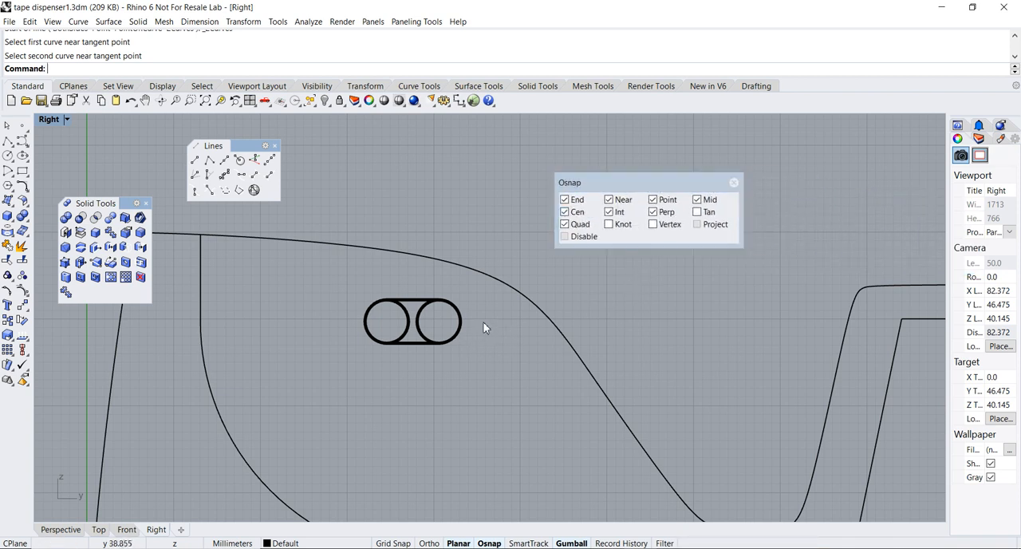
{"action": "left_click_drag", "start_coordinate": [336, 285], "coordinate": [480, 374]}
{"action": "scroll", "coordinate": [466, 344], "scroll_direction": "up", "scroll_amount": 1}
{"action": "scroll", "coordinate": [443, 342], "scroll_direction": "up", "scroll_amount": 2}
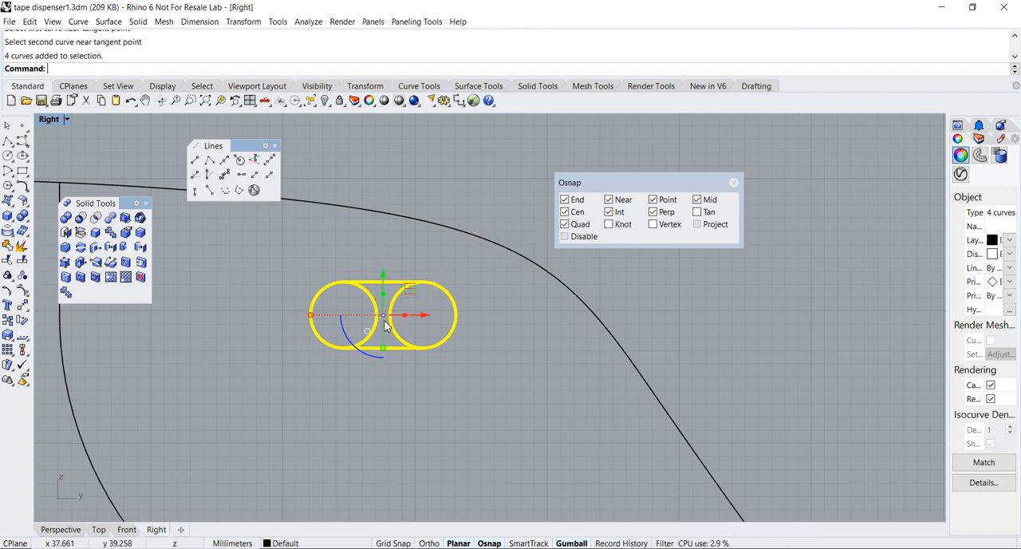
{"action": "left_click_drag", "start_coordinate": [385, 323], "coordinate": [449, 310], "text": "ctrl"}
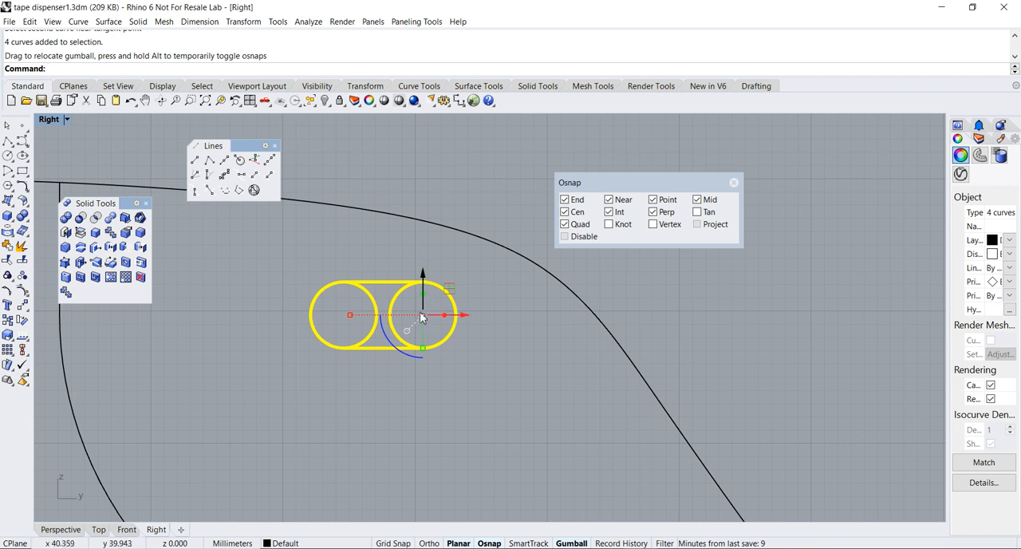
Rotate the selected slot curves by -45 degrees about the original circle's centre and deselect them
{"action": "left_click", "coordinate": [391, 347]}
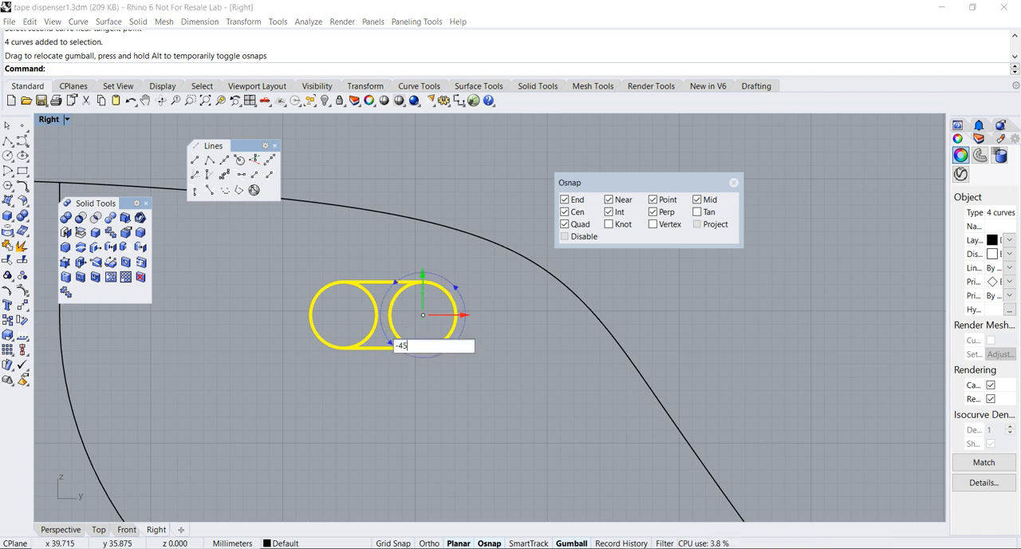
{"action": "key", "text": "Return"}
{"action": "scroll", "coordinate": [445, 315], "scroll_direction": "down", "scroll_amount": 1}
{"action": "key", "text": "Escape"}
Draw a vertical line from the upper circle's left quadrant point up past the body's top profile curve
{"action": "right_click_drag", "start_coordinate": [462, 288], "coordinate": [436, 341]}
{"action": "scroll", "coordinate": [474, 327], "scroll_direction": "down", "scroll_amount": 1}
{"action": "scroll", "coordinate": [427, 332], "scroll_direction": "up", "scroll_amount": 1}
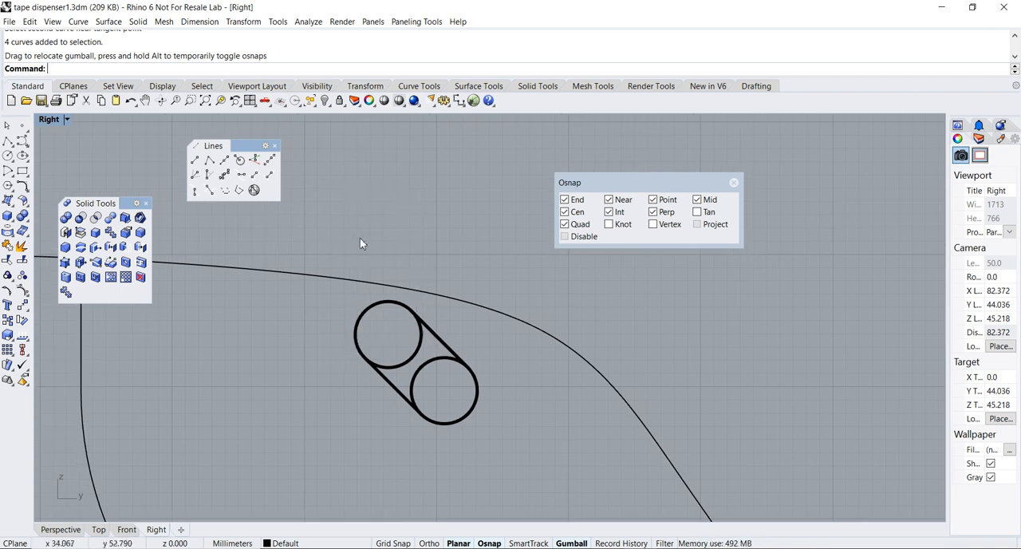
{"action": "left_click", "coordinate": [7, 140]}
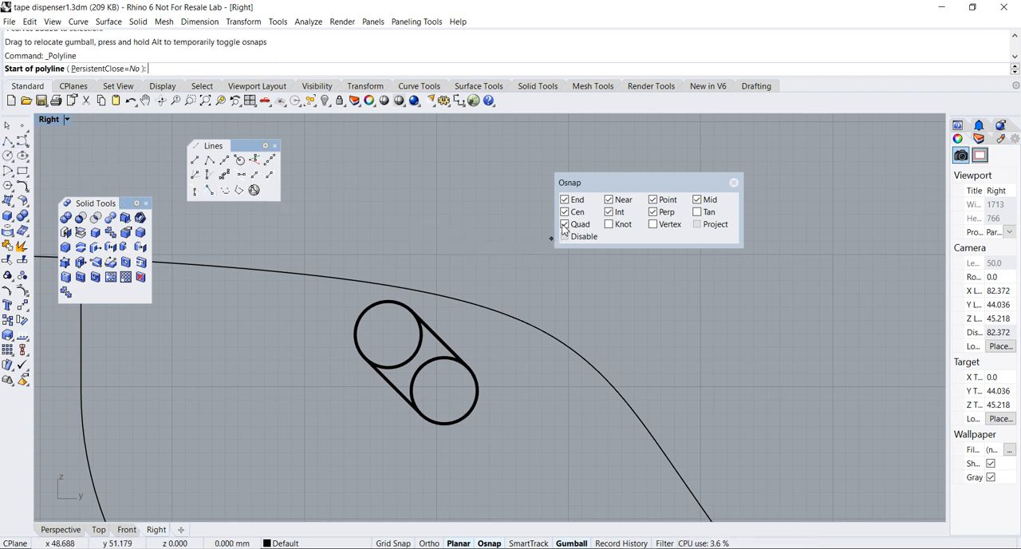
{"action": "left_click", "coordinate": [355, 335]}
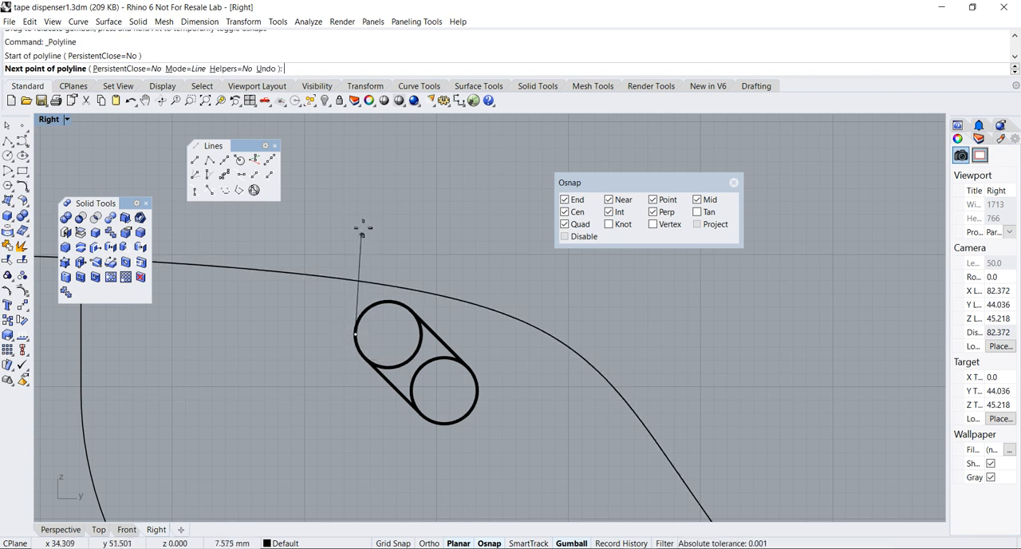
{"action": "left_click", "coordinate": [355, 169]}
{"action": "key", "text": "Return"}
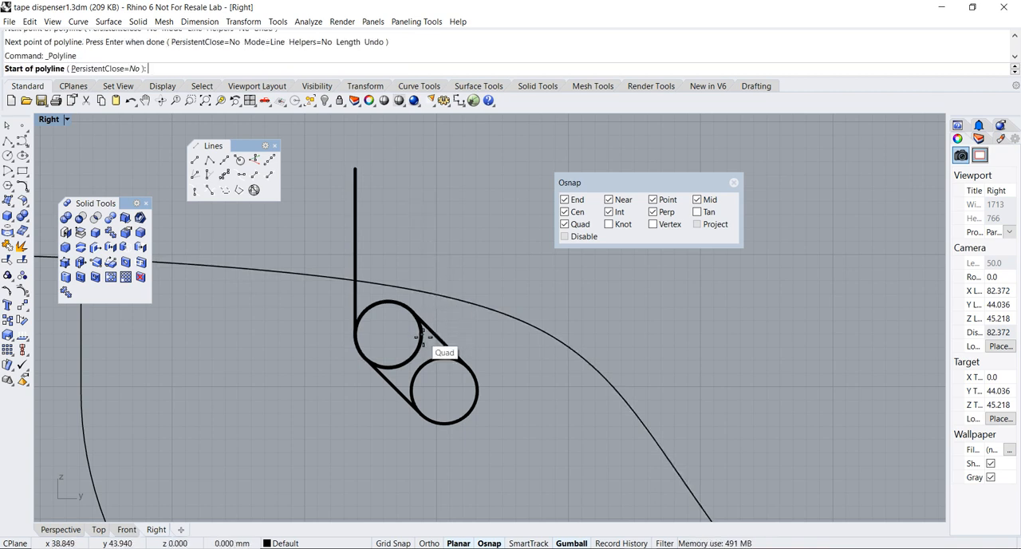
Draw a polyline from the upper circle's right quadrant point about 12 mm straight up, then horizontally across past the left vertical line
{"action": "left_click", "coordinate": [418, 336]}
{"action": "key", "text": "F8"}
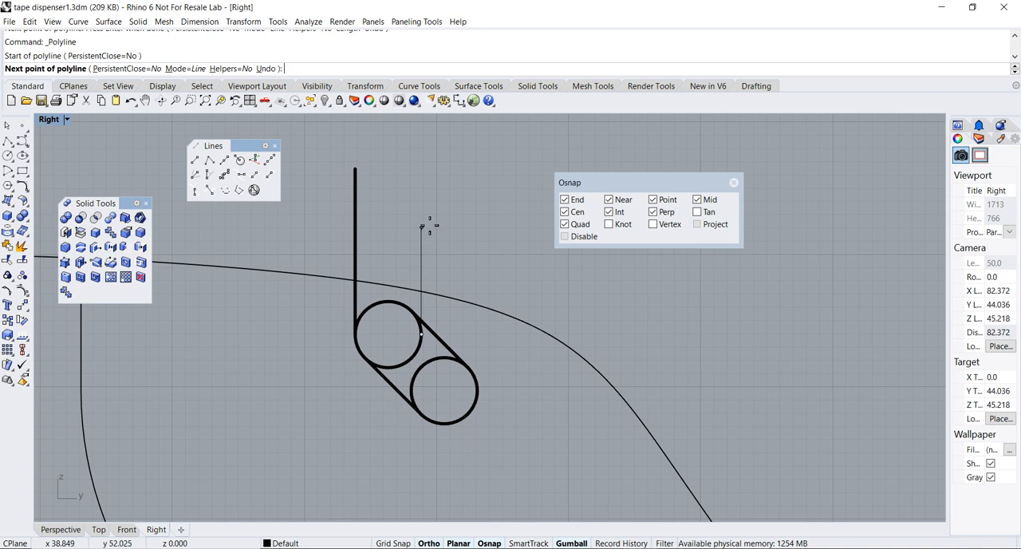
{"action": "left_click", "coordinate": [418, 177]}
{"action": "left_click", "coordinate": [318, 178]}
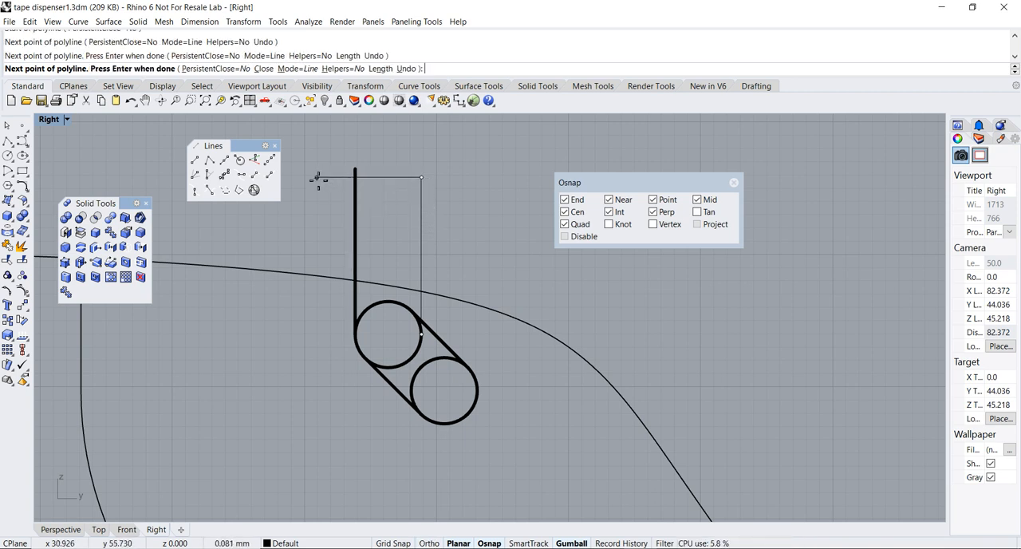
{"action": "key", "text": "Return"}
{"action": "scroll", "coordinate": [329, 191], "scroll_direction": "down", "scroll_amount": 2}
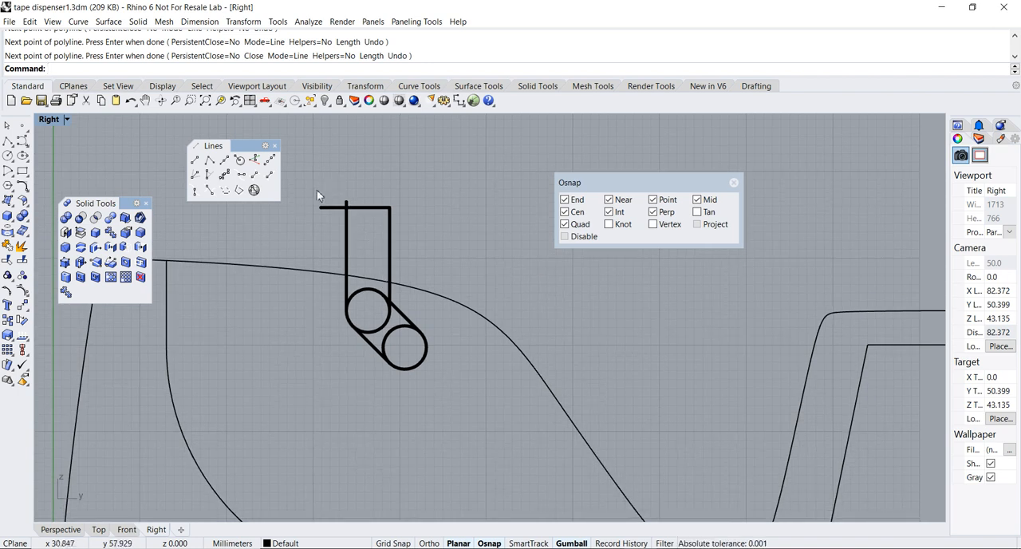
Select all six slot curves as cutting objects and trim the overhanging line ends at the slot's upper-left corner
{"action": "mouse_move", "coordinate": [307, 182]}
{"action": "left_mouse_down"}
{"action": "mouse_move", "coordinate": [365, 289]}
{"action": "mouse_move", "coordinate": [469, 406]}
{"action": "left_mouse_up"}
{"action": "scroll", "coordinate": [423, 323], "scroll_direction": "up", "scroll_amount": 2}
{"action": "right_click_drag", "start_coordinate": [329, 198], "coordinate": [399, 264]}
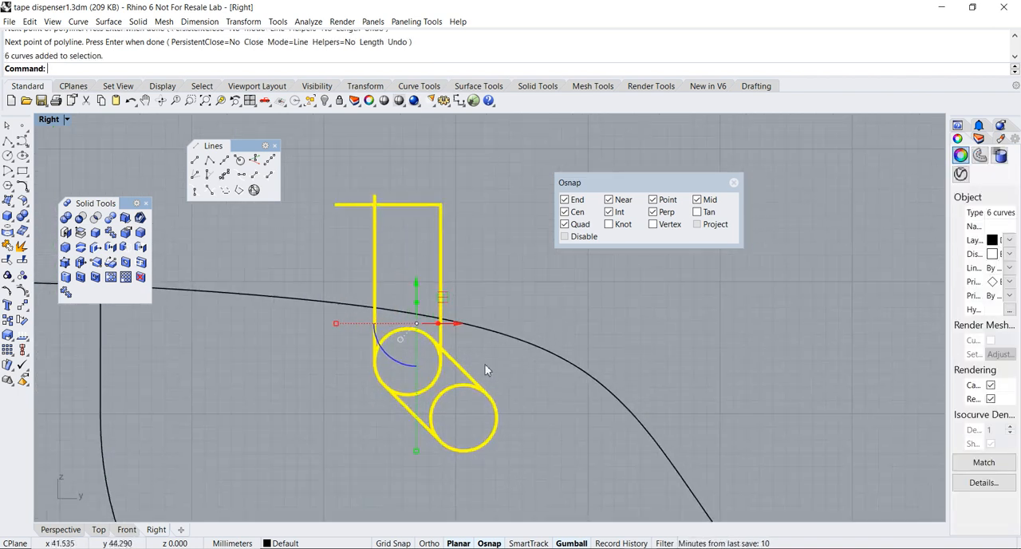
{"action": "scroll", "coordinate": [357, 227], "scroll_direction": "down", "scroll_amount": 3}
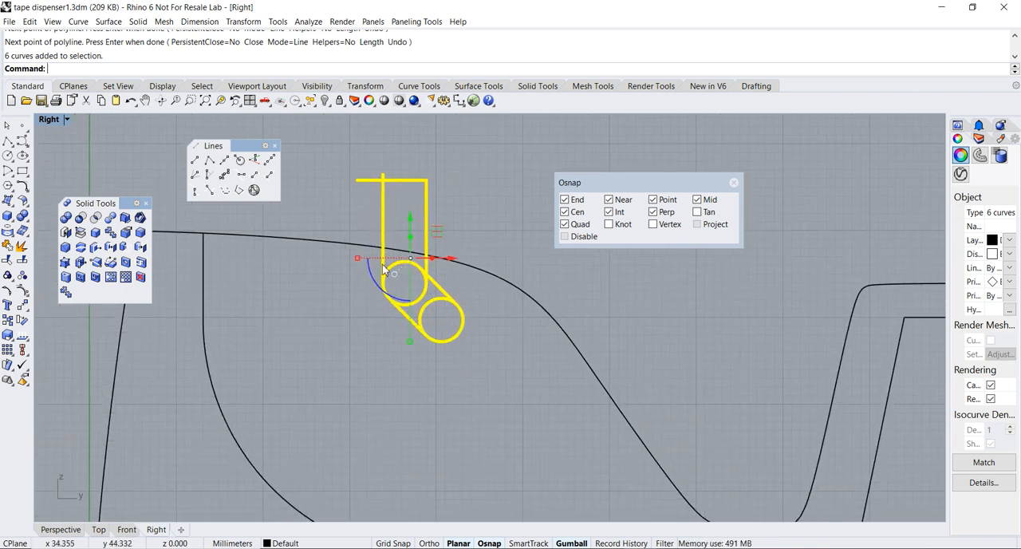
{"action": "scroll", "coordinate": [335, 206], "scroll_direction": "up", "scroll_amount": 2}
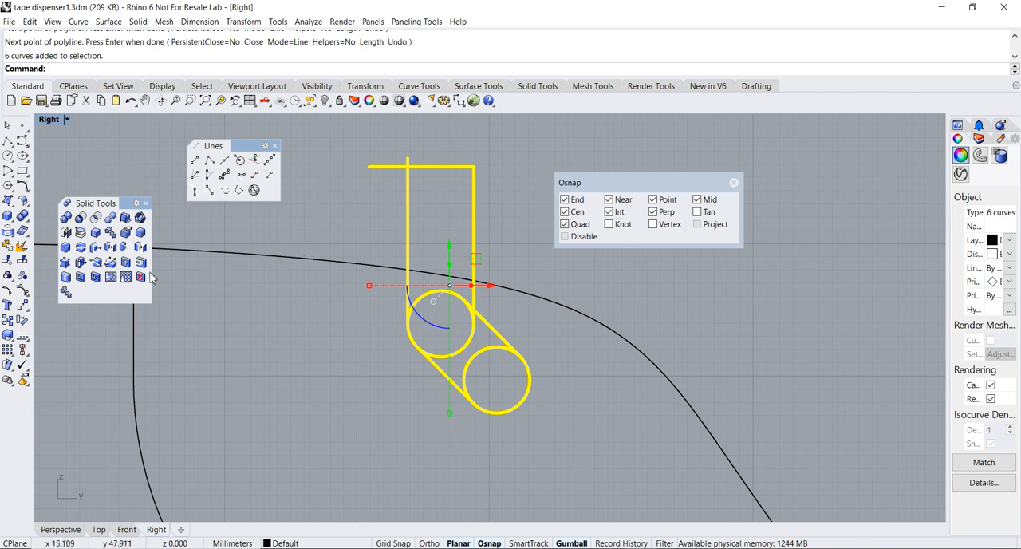
{"action": "left_click", "coordinate": [7, 259]}
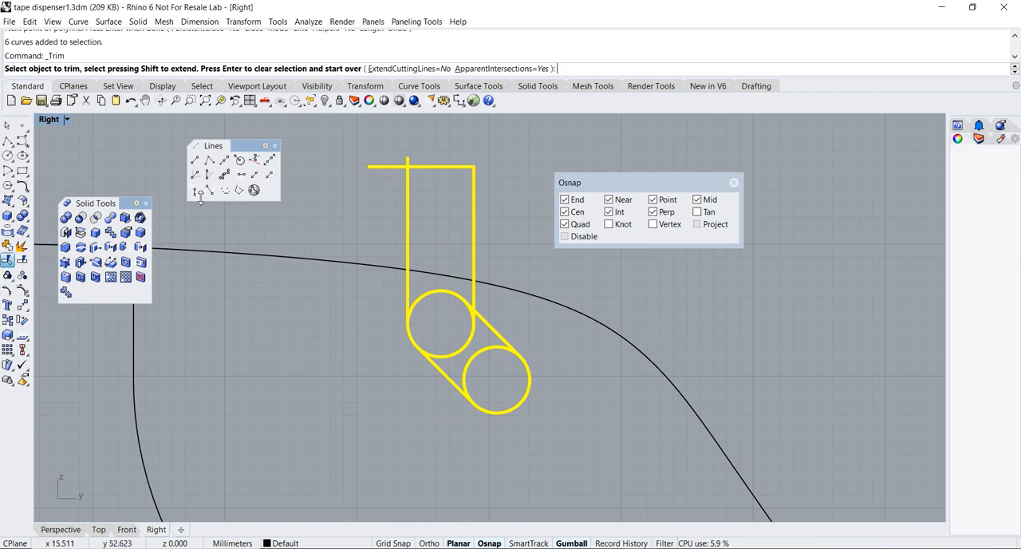
{"action": "left_click", "coordinate": [393, 167]}
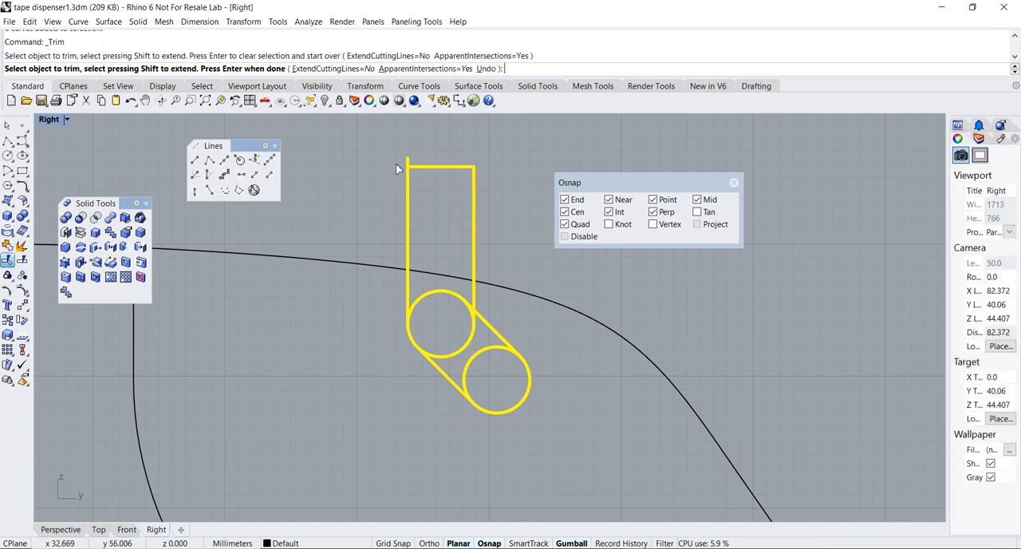
Trim away the circle arcs and line pieces inside the slot outline, then finish trimming and clear the selection
{"action": "left_click", "coordinate": [428, 293]}
{"action": "scroll", "coordinate": [462, 318], "scroll_direction": "up", "scroll_amount": 3}
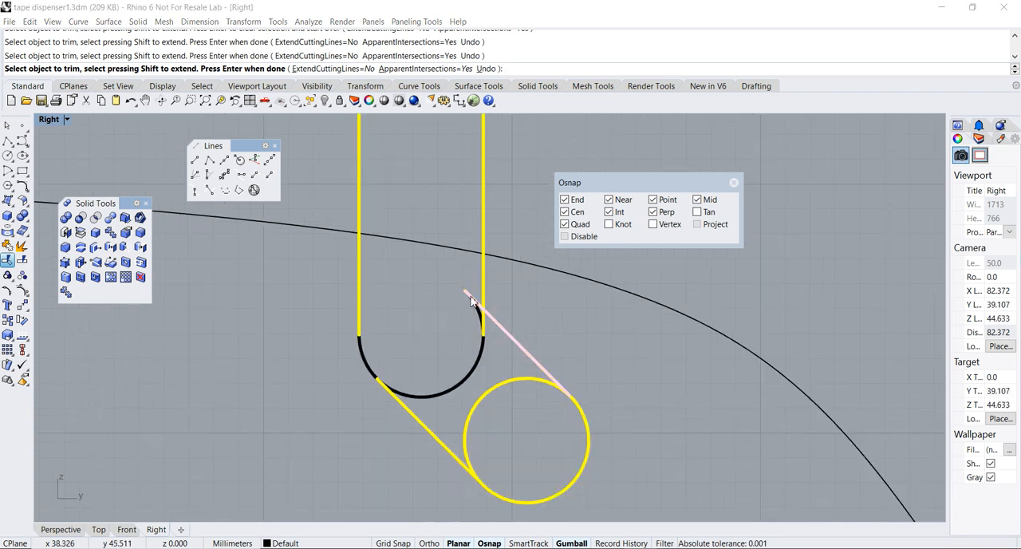
{"action": "left_click", "coordinate": [478, 326]}
{"action": "left_click", "coordinate": [505, 330]}
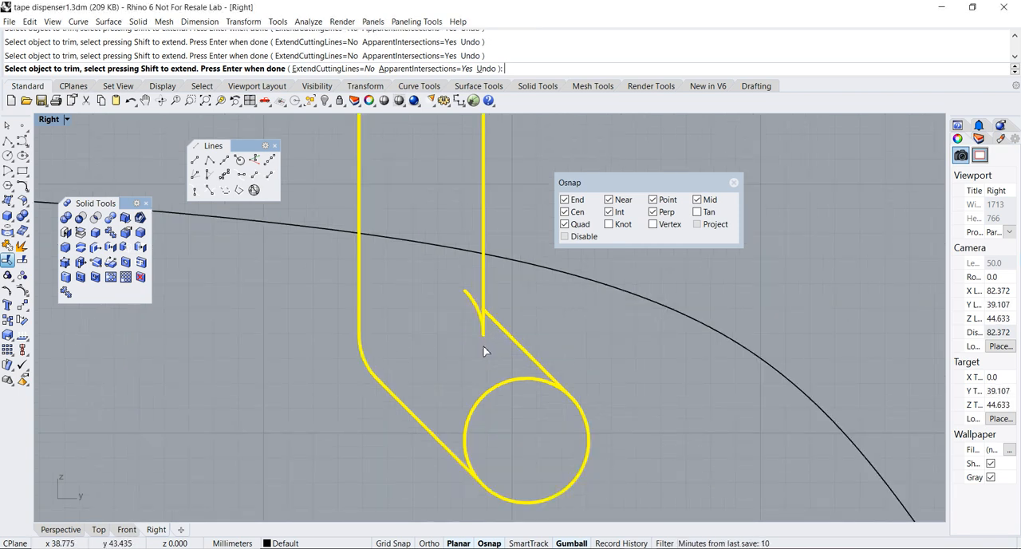
{"action": "left_click", "coordinate": [484, 332]}
{"action": "left_click", "coordinate": [511, 361]}
{"action": "left_click", "coordinate": [495, 394]}
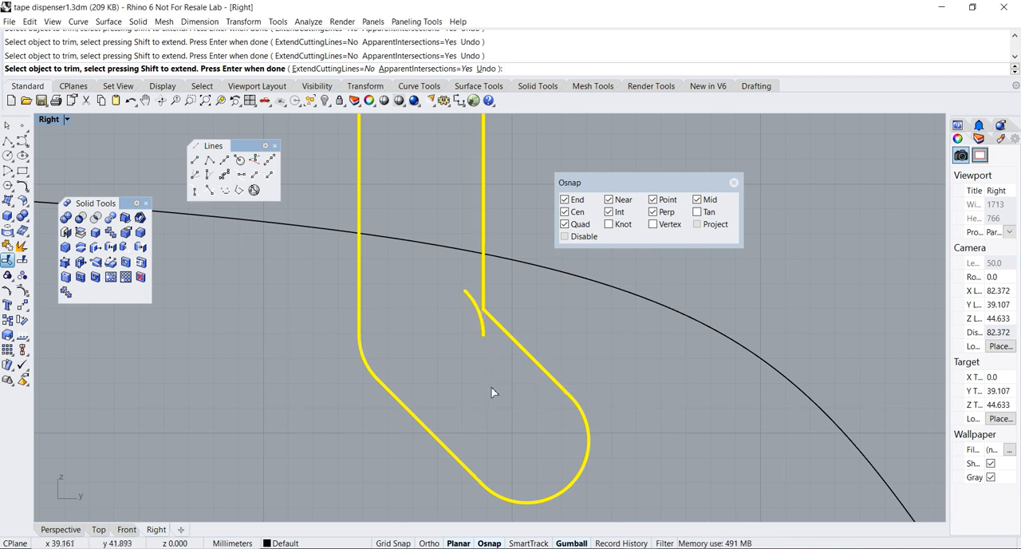
{"action": "key", "text": "Return"}
{"action": "key", "text": "Escape"}
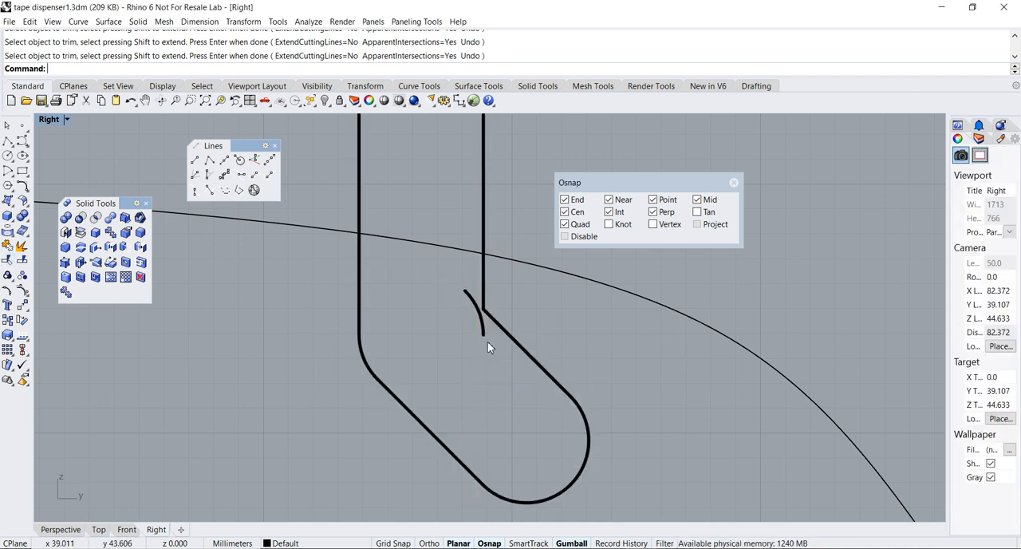
Delete the leftover arc fragment at the slot profile's inner corner
{"action": "left_click", "coordinate": [482, 335]}
{"action": "key", "text": "Delete"}
{"action": "scroll", "coordinate": [471, 342], "scroll_direction": "down", "scroll_amount": 3}
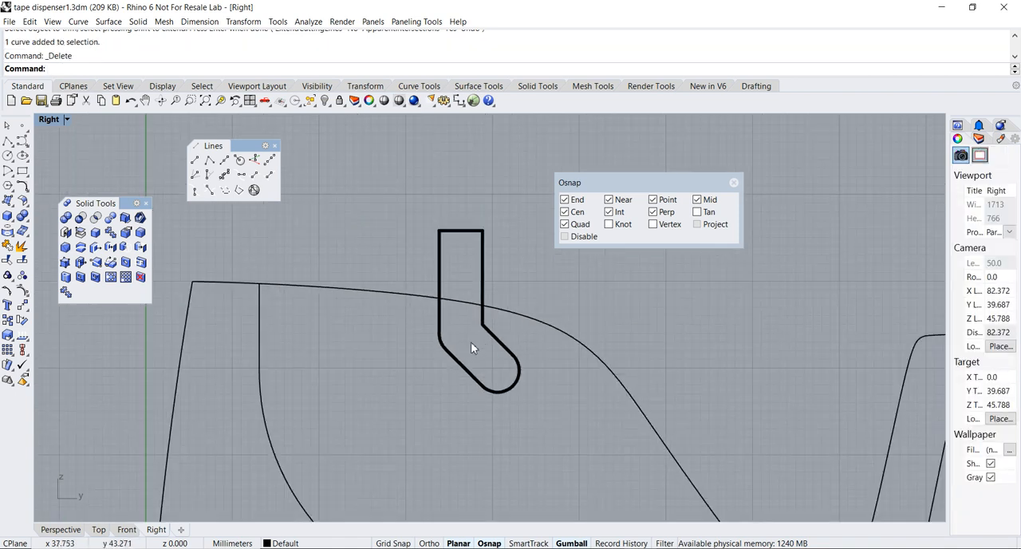
{"action": "scroll", "coordinate": [429, 364], "scroll_direction": "up", "scroll_amount": 2}
{"action": "scroll", "coordinate": [431, 360], "scroll_direction": "up", "scroll_amount": 3}
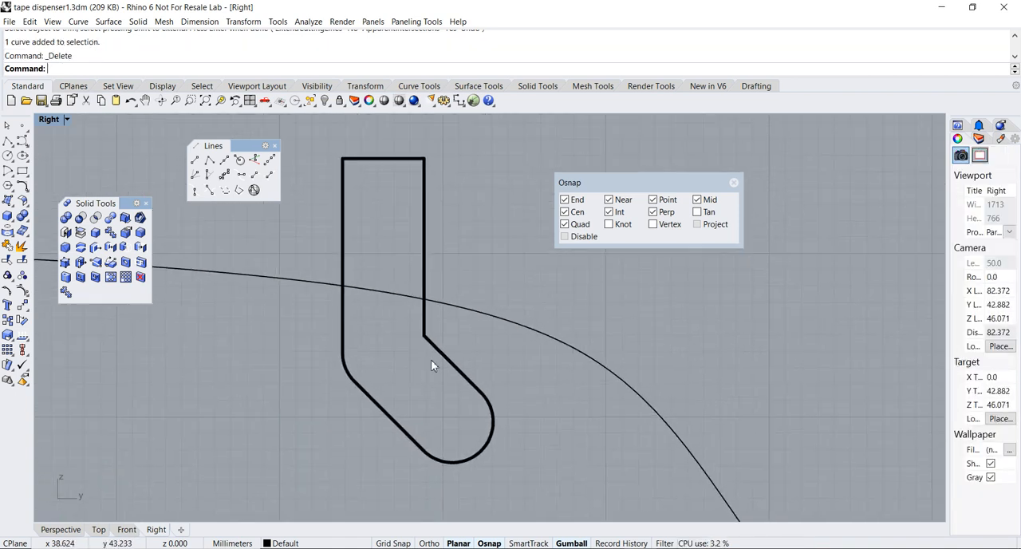
{"action": "scroll", "coordinate": [440, 356], "scroll_direction": "down", "scroll_amount": 1}
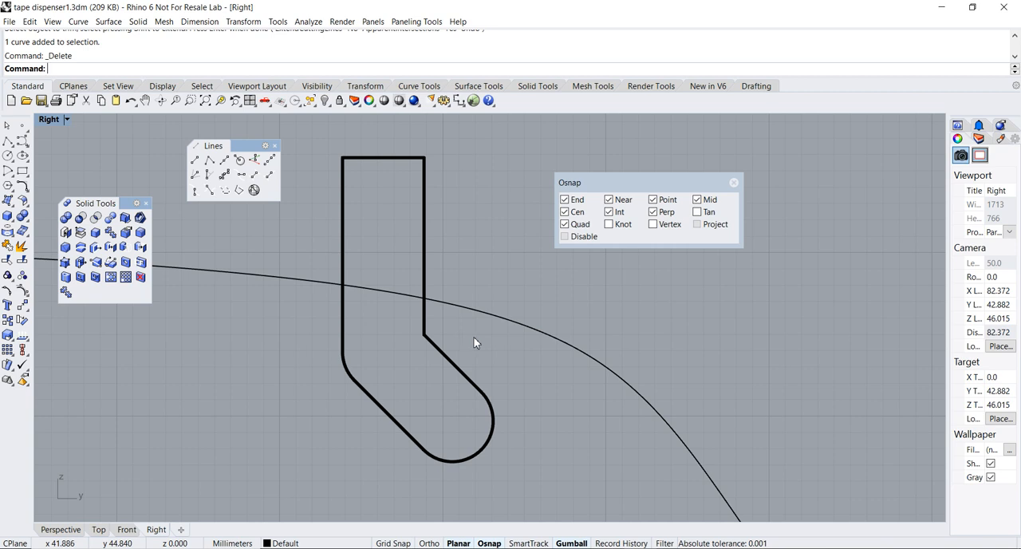
{"action": "scroll", "coordinate": [474, 342], "scroll_direction": "up", "scroll_amount": 2}
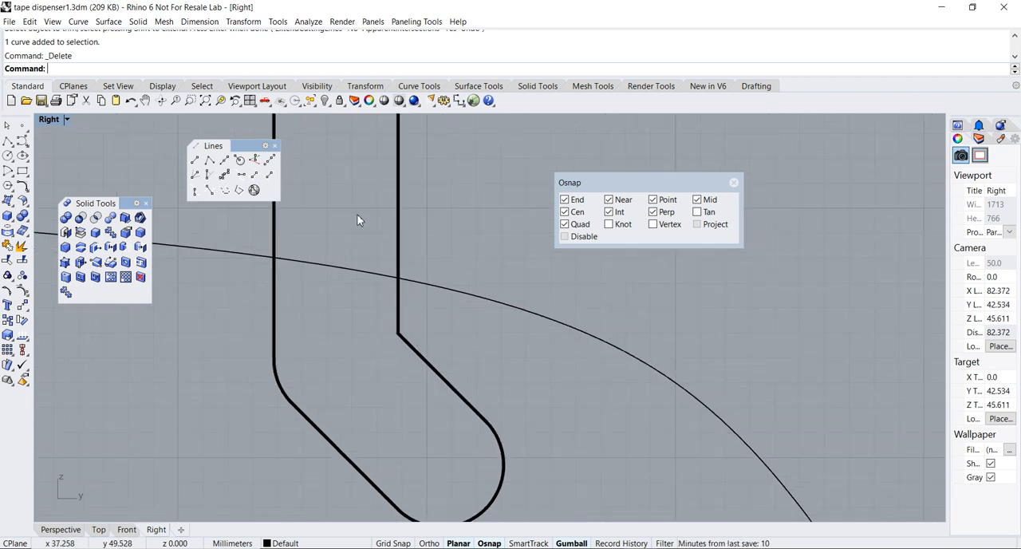
{"action": "scroll", "coordinate": [375, 367], "scroll_direction": "down", "scroll_amount": 2}
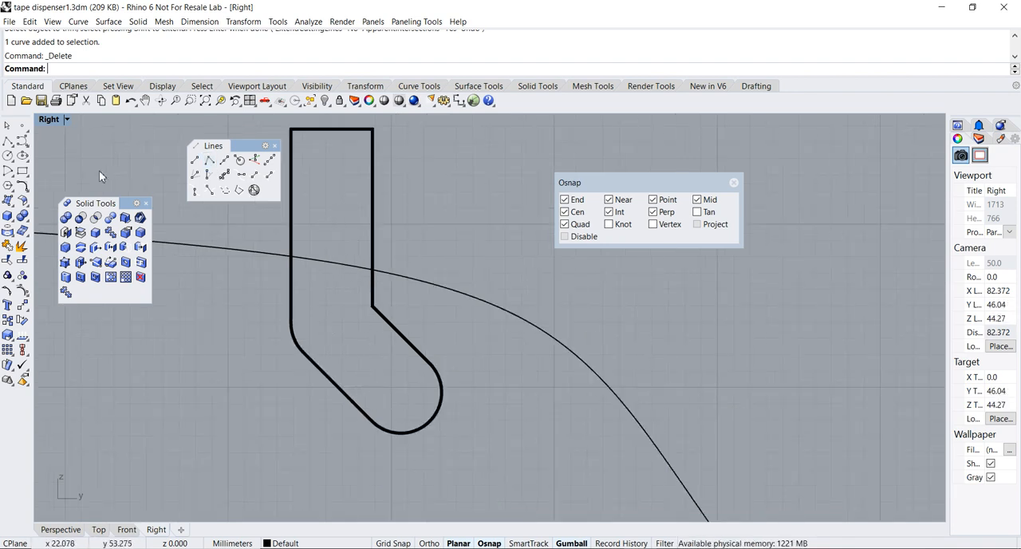
Fillet the corner between the right vertical line and the slanted line of the slot with a radius of 1
{"action": "left_click", "coordinate": [25, 188]}
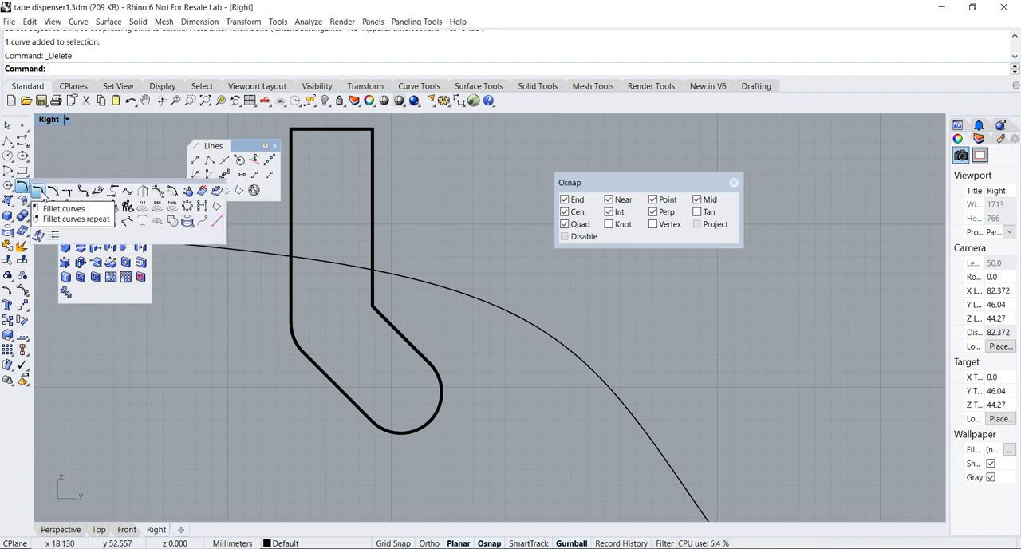
{"action": "left_click", "coordinate": [37, 192]}
{"action": "left_click", "coordinate": [120, 68]}
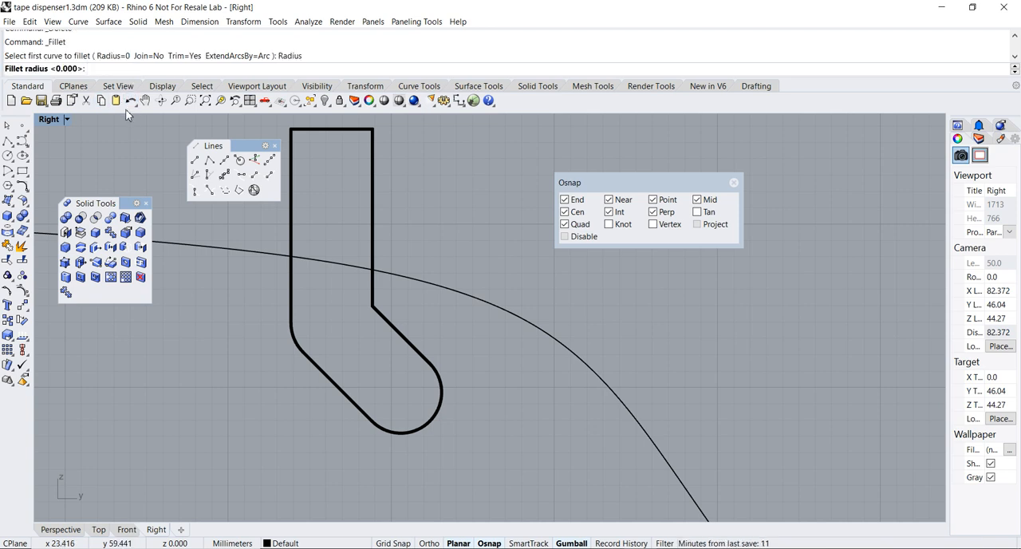
{"action": "type", "text": "1"}
{"action": "key", "text": "Return"}
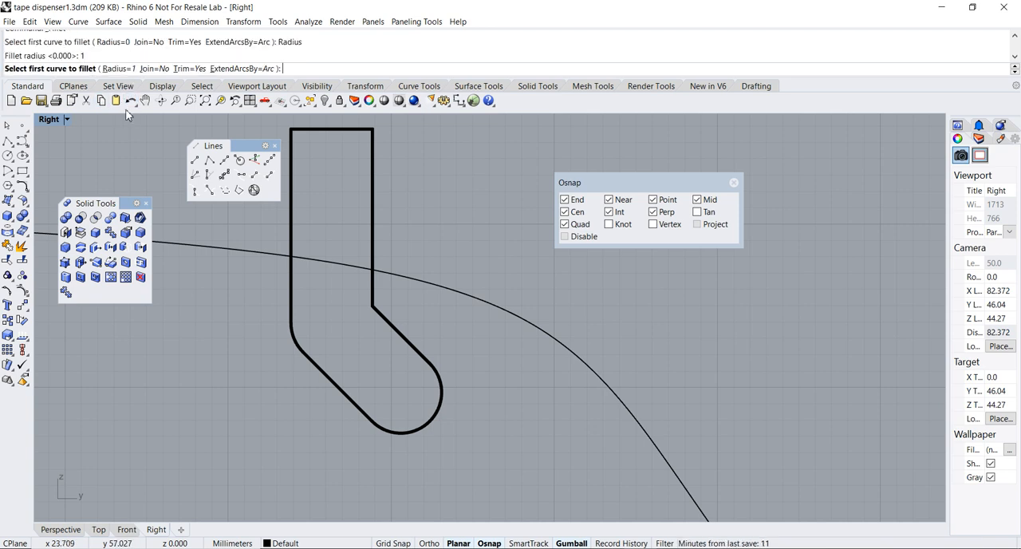
{"action": "scroll", "coordinate": [335, 302], "scroll_direction": "up", "scroll_amount": 2}
{"action": "left_click", "coordinate": [393, 284]}
{"action": "left_click", "coordinate": [414, 330]}
{"action": "scroll", "coordinate": [414, 332], "scroll_direction": "down", "scroll_amount": 2}
{"action": "scroll", "coordinate": [403, 334], "scroll_direction": "up", "scroll_amount": 4}
{"action": "scroll", "coordinate": [403, 334], "scroll_direction": "down", "scroll_amount": 4}
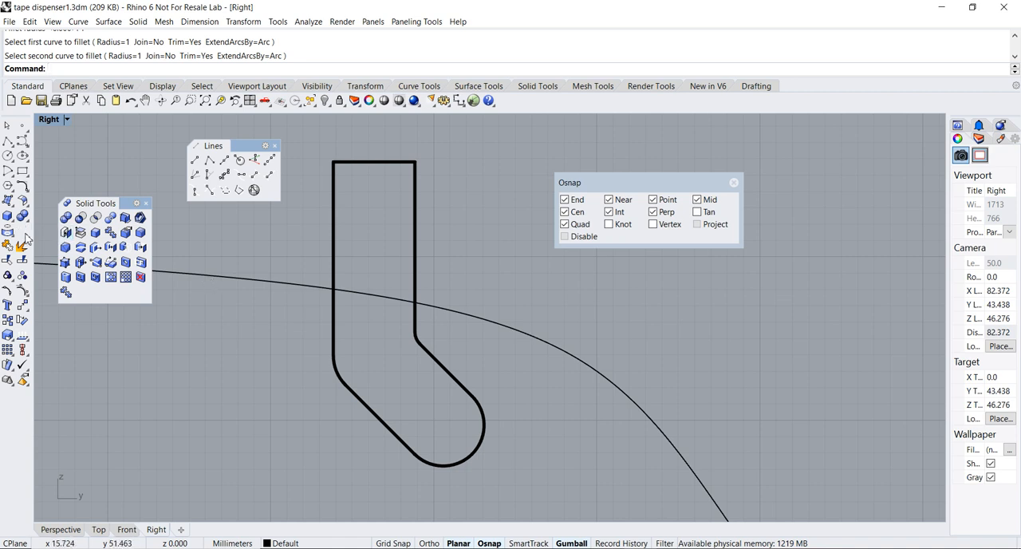
Join all the slot's lines and arcs into one closed curve
{"action": "left_click", "coordinate": [7, 260]}
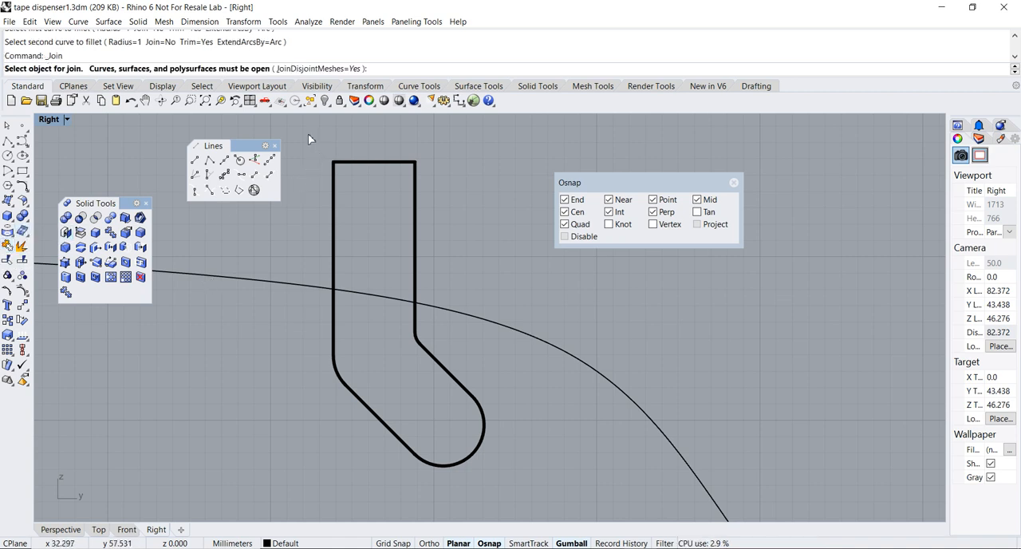
{"action": "left_click", "coordinate": [334, 189]}
{"action": "left_click", "coordinate": [416, 312]}
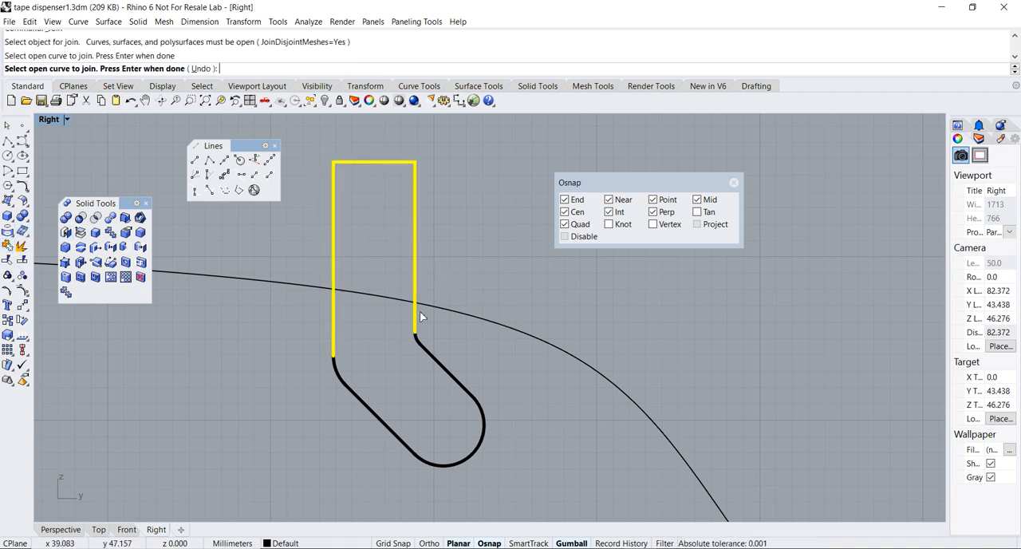
{"action": "scroll", "coordinate": [417, 336], "scroll_direction": "up", "scroll_amount": 2}
{"action": "left_click", "coordinate": [452, 372]}
{"action": "scroll", "coordinate": [503, 421], "scroll_direction": "down", "scroll_amount": 2}
{"action": "left_click", "coordinate": [497, 448]}
{"action": "left_click", "coordinate": [439, 458]}
{"action": "key", "text": "Return"}
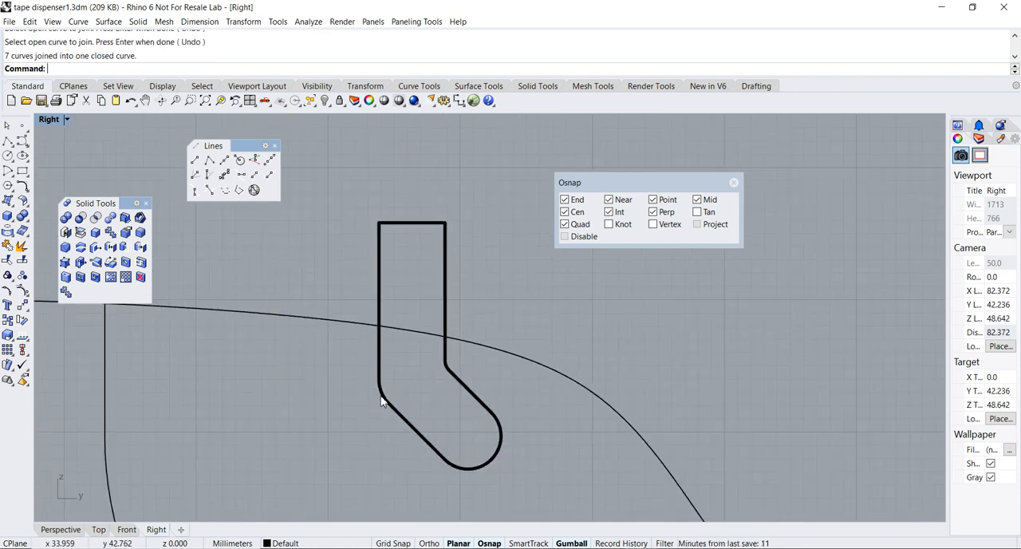
Select the joined slot profile and switch to a maximized Perspective viewport that shows it inside the roll cavity
{"action": "scroll", "coordinate": [429, 385], "scroll_direction": "down", "scroll_amount": 2}
{"action": "left_click", "coordinate": [442, 324]}
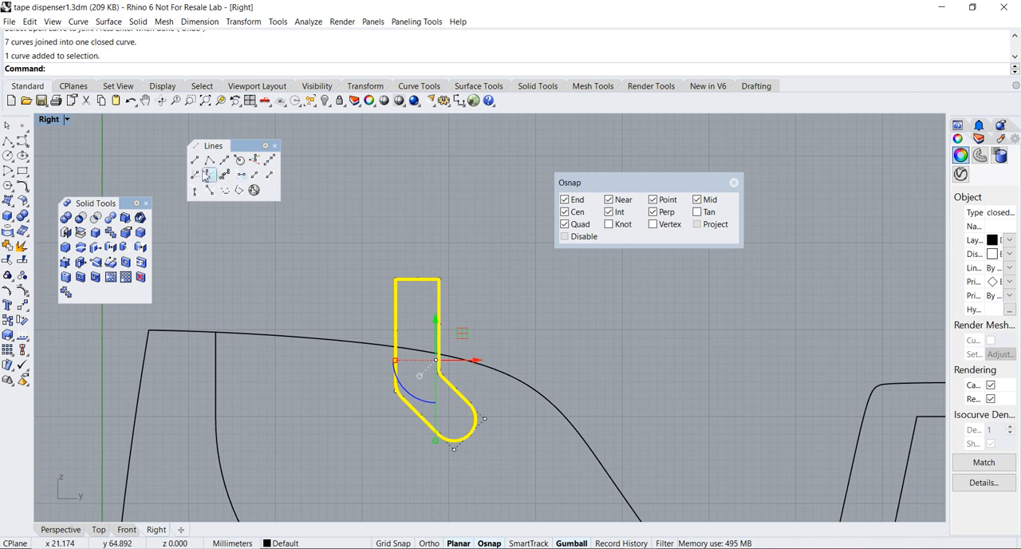
{"action": "double_click", "coordinate": [49, 124]}
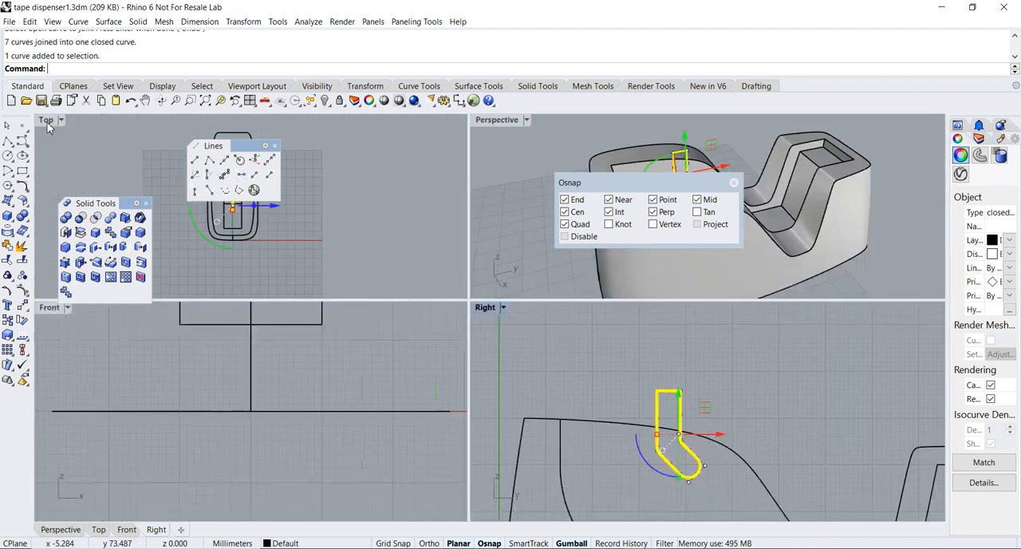
{"action": "double_click", "coordinate": [502, 124]}
{"action": "right_click_drag", "start_coordinate": [456, 228], "coordinate": [341, 247]}
{"action": "right_click_drag", "start_coordinate": [466, 237], "coordinate": [464, 351], "text": "shift"}
{"action": "scroll", "coordinate": [409, 325], "scroll_direction": "up", "scroll_amount": 2}
{"action": "scroll", "coordinate": [408, 324], "scroll_direction": "up", "scroll_amount": 2}
{"action": "scroll", "coordinate": [459, 327], "scroll_direction": "down", "scroll_amount": 4}
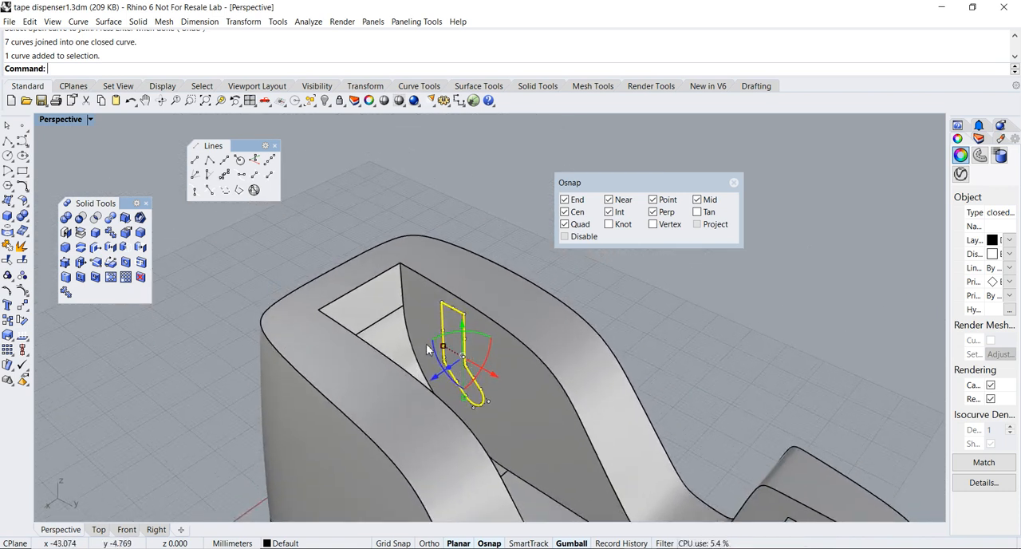
Swap the Solid Tools toolbar for Solid Creation and extrude the slot profile as a solid 14 mm to both sides
{"action": "left_click", "coordinate": [146, 204]}
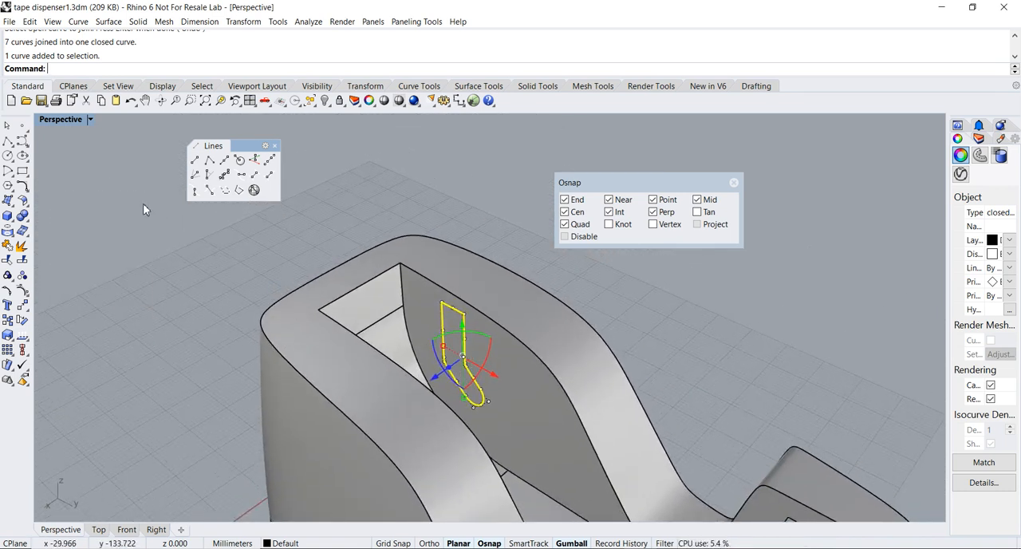
{"action": "left_click", "coordinate": [8, 220]}
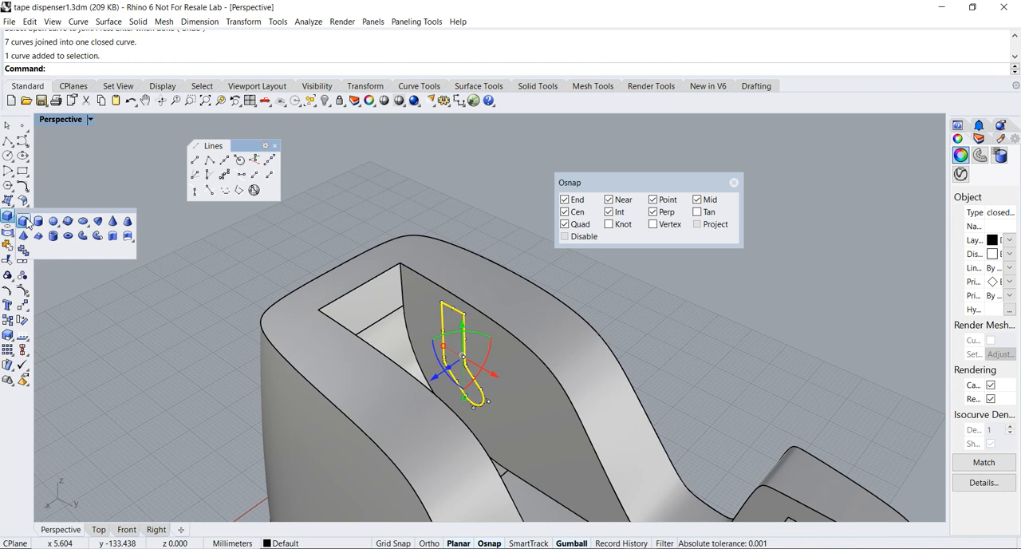
{"action": "left_click_drag", "start_coordinate": [48, 217], "coordinate": [128, 230]}
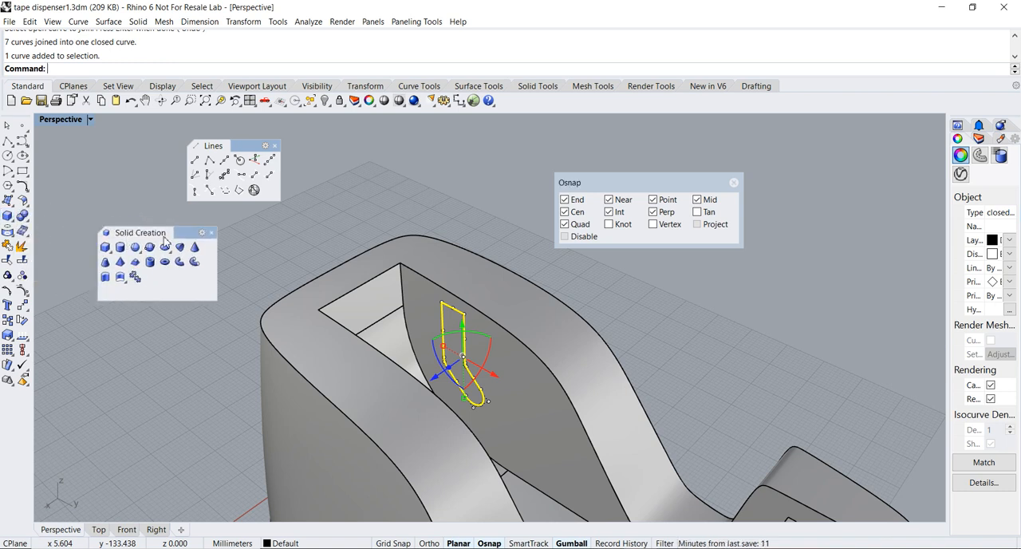
{"action": "left_click", "coordinate": [106, 277]}
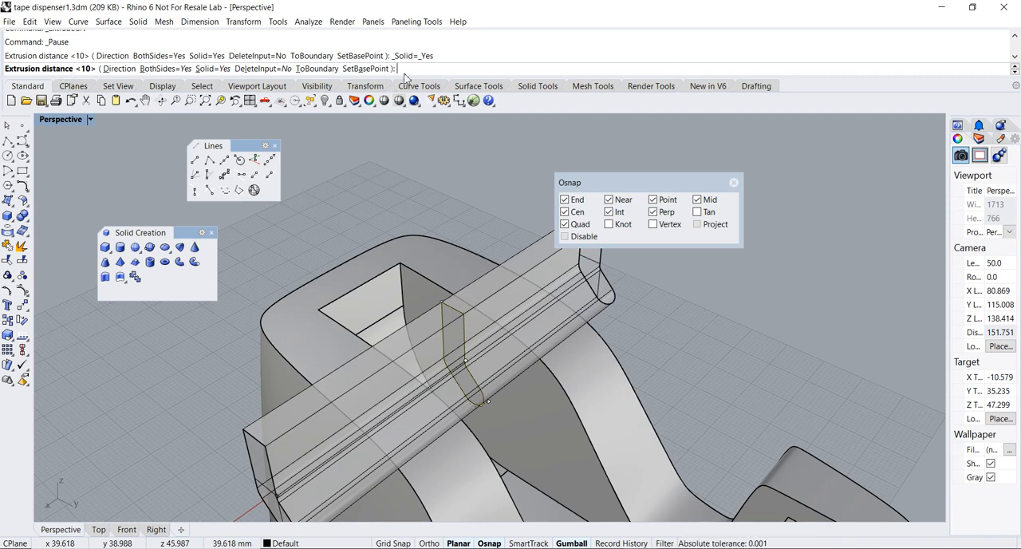
{"action": "type", "text": "14"}
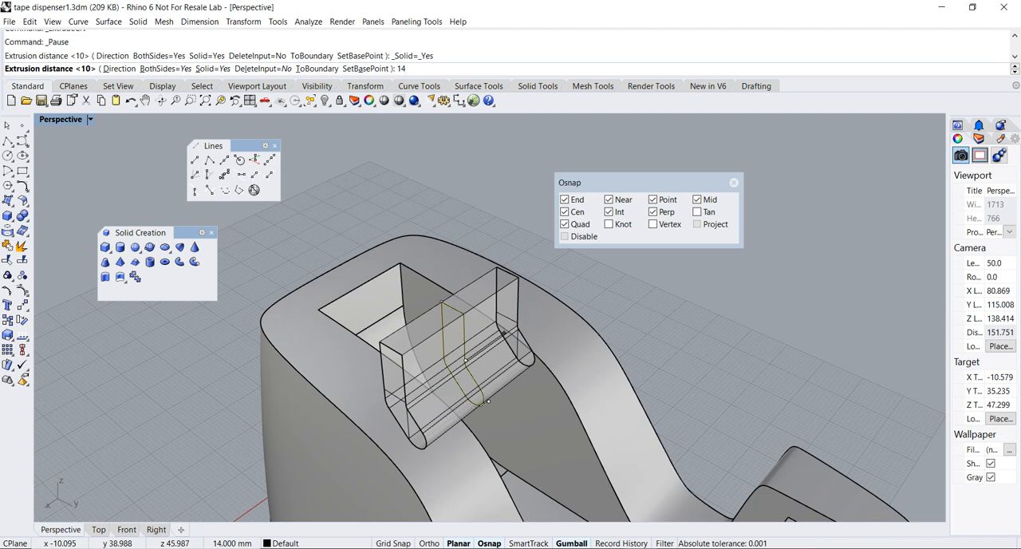
{"action": "key", "text": "Return"}
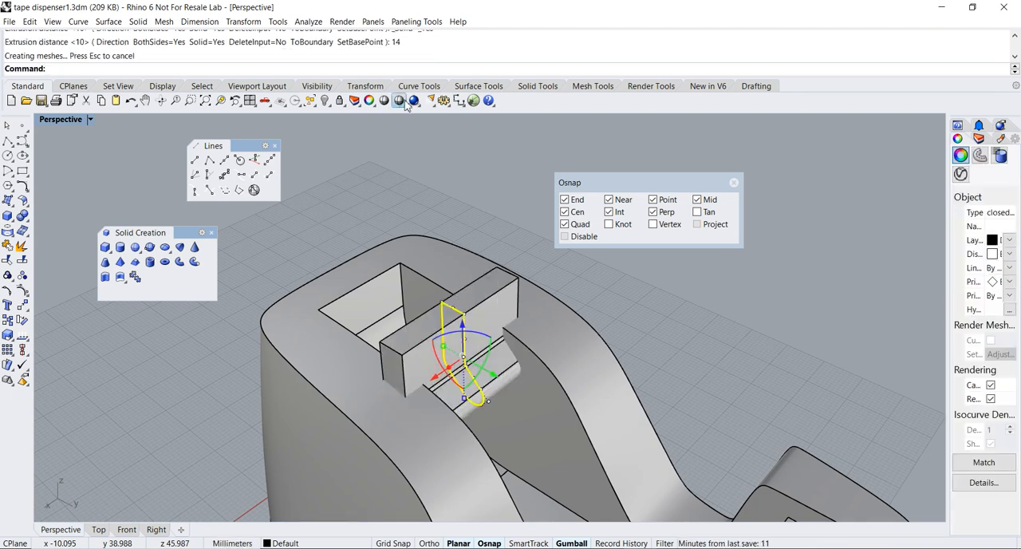
Examine how far the extruded slot solid reaches into the walls on both sides of the roll cavity
{"action": "scroll", "coordinate": [282, 197], "scroll_direction": "up", "scroll_amount": 2}
{"action": "right_click_drag", "start_coordinate": [259, 239], "coordinate": [686, 441]}
{"action": "scroll", "coordinate": [684, 441], "scroll_direction": "up", "scroll_amount": 5}
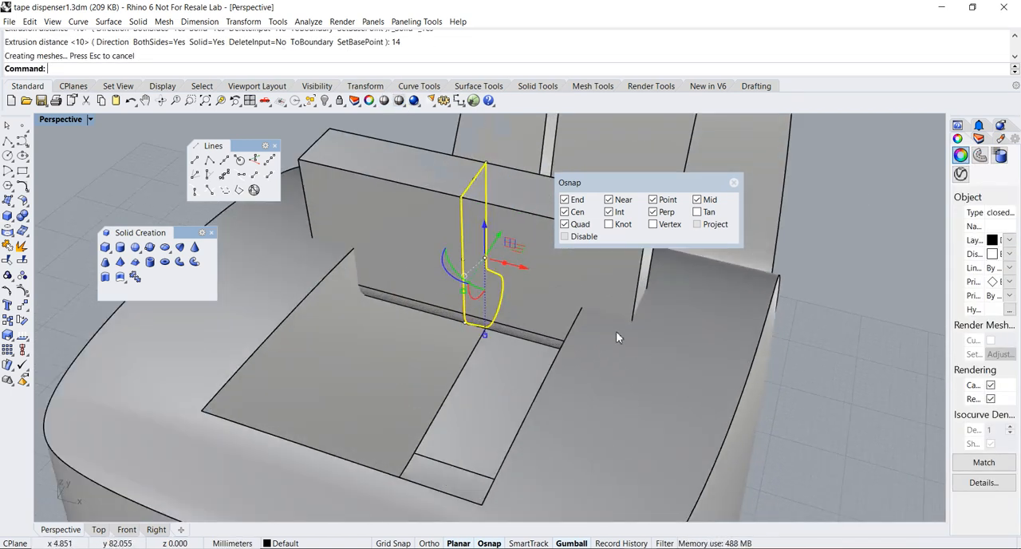
{"action": "right_click_drag", "start_coordinate": [349, 255], "coordinate": [313, 247]}
{"action": "scroll", "coordinate": [436, 291], "scroll_direction": "down", "scroll_amount": 5}
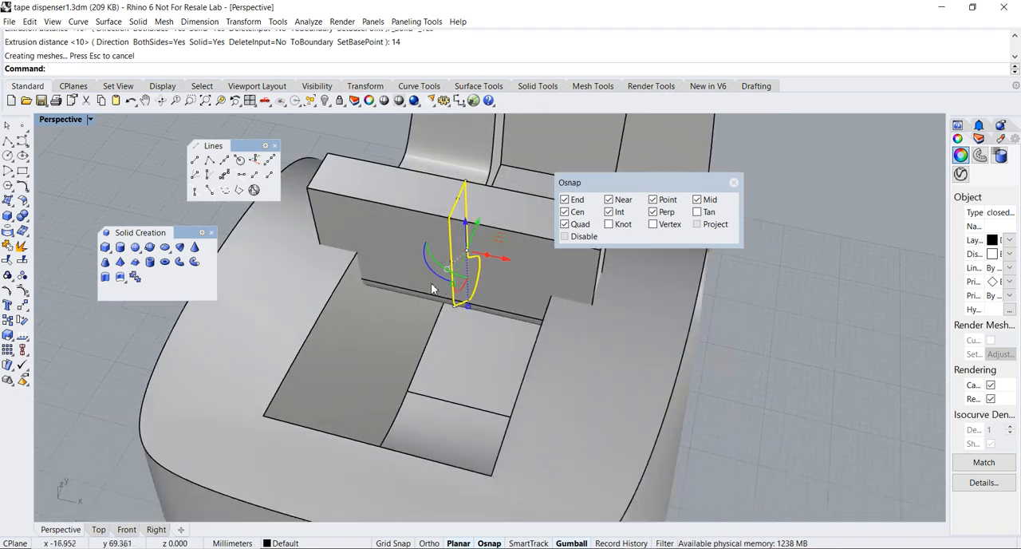
Deselect the profile and examine the extruded slot solid from the front, where it crosses both walls of the roll cavity
{"action": "key", "text": "Escape"}
{"action": "right_click_drag", "start_coordinate": [638, 335], "coordinate": [514, 308]}
{"action": "scroll", "coordinate": [547, 346], "scroll_direction": "down", "scroll_amount": 3}
{"action": "right_click_drag", "start_coordinate": [547, 347], "coordinate": [513, 341]}
{"action": "scroll", "coordinate": [487, 346], "scroll_direction": "up", "scroll_amount": 2}
{"action": "scroll", "coordinate": [513, 341], "scroll_direction": "down", "scroll_amount": 3}
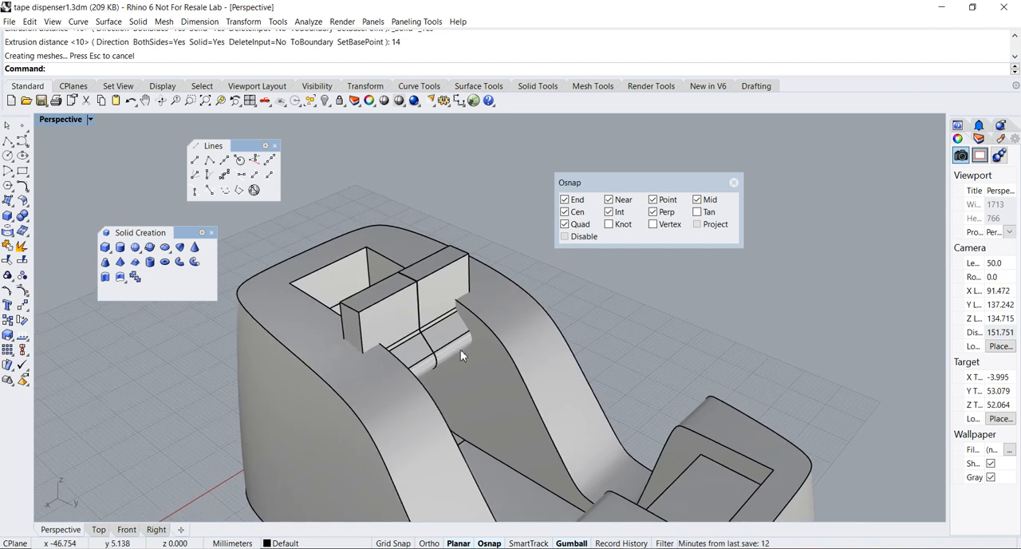
{"action": "scroll", "coordinate": [462, 349], "scroll_direction": "down", "scroll_amount": 4}
{"action": "right_click_drag", "start_coordinate": [461, 349], "coordinate": [460, 387], "text": "shift"}
{"action": "scroll", "coordinate": [438, 326], "scroll_direction": "up", "scroll_amount": 6}
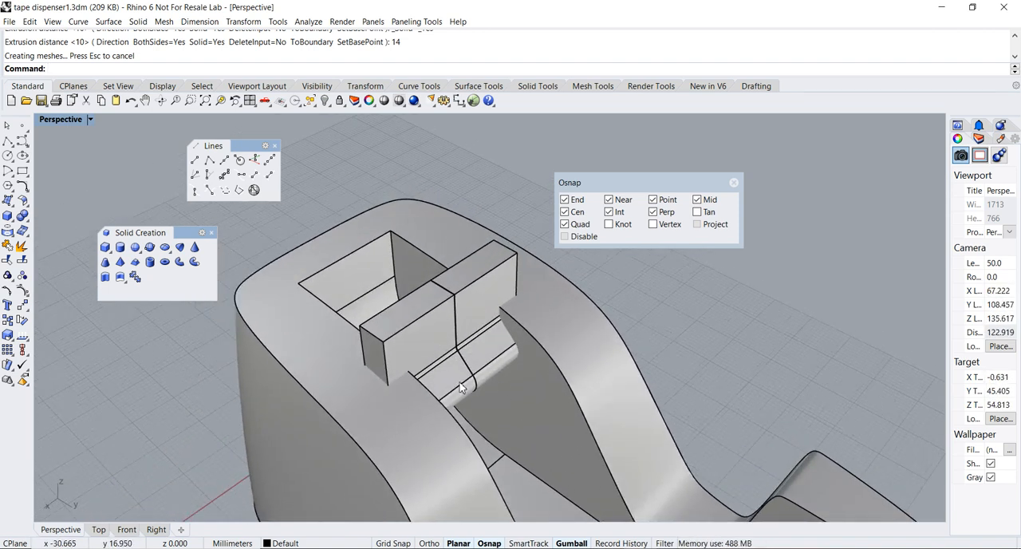
Close the Solid Creation toolbar and subtract the extruded slot solid from the dispenser body with a Boolean difference
{"action": "left_click", "coordinate": [212, 233]}
{"action": "left_click", "coordinate": [24, 218]}
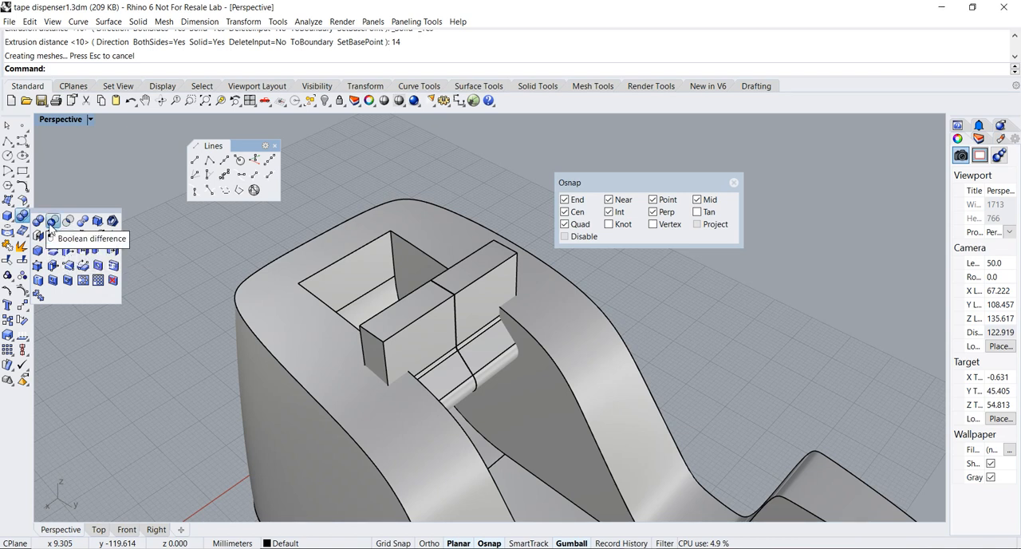
{"action": "left_click", "coordinate": [51, 227]}
{"action": "scroll", "coordinate": [147, 258], "scroll_direction": "down", "scroll_amount": 6}
{"action": "right_click_drag", "start_coordinate": [156, 282], "coordinate": [160, 269]}
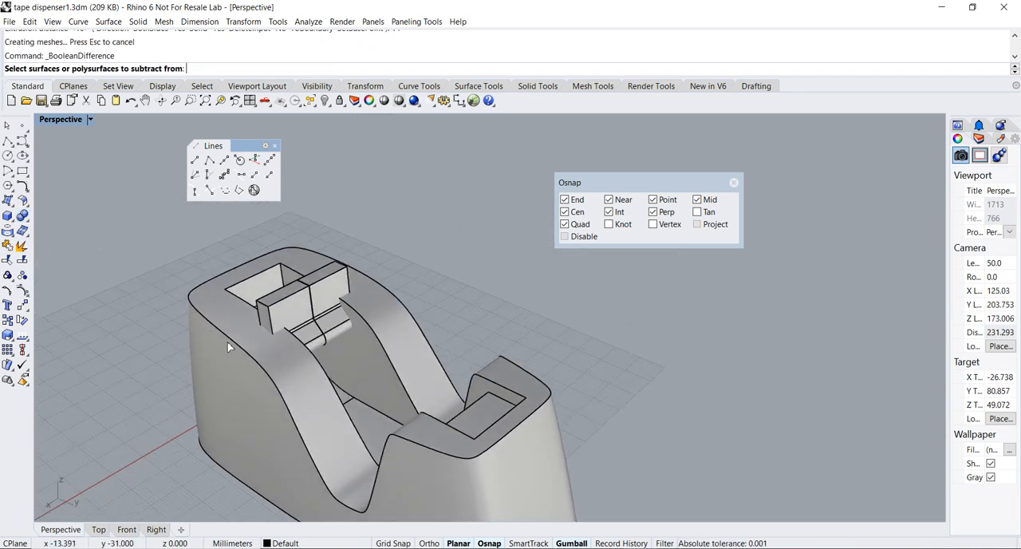
{"action": "scroll", "coordinate": [228, 341], "scroll_direction": "up", "scroll_amount": 5}
{"action": "left_click", "coordinate": [223, 326]}
{"action": "scroll", "coordinate": [243, 335], "scroll_direction": "down", "scroll_amount": 2}
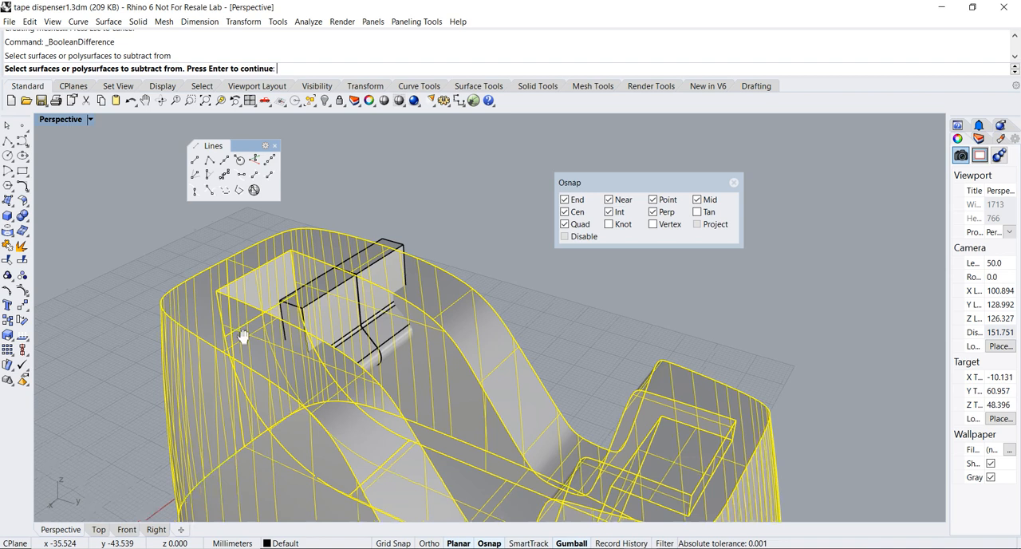
{"action": "right_click_drag", "start_coordinate": [244, 336], "coordinate": [269, 341], "text": "shift"}
{"action": "right_click", "coordinate": [238, 329]}
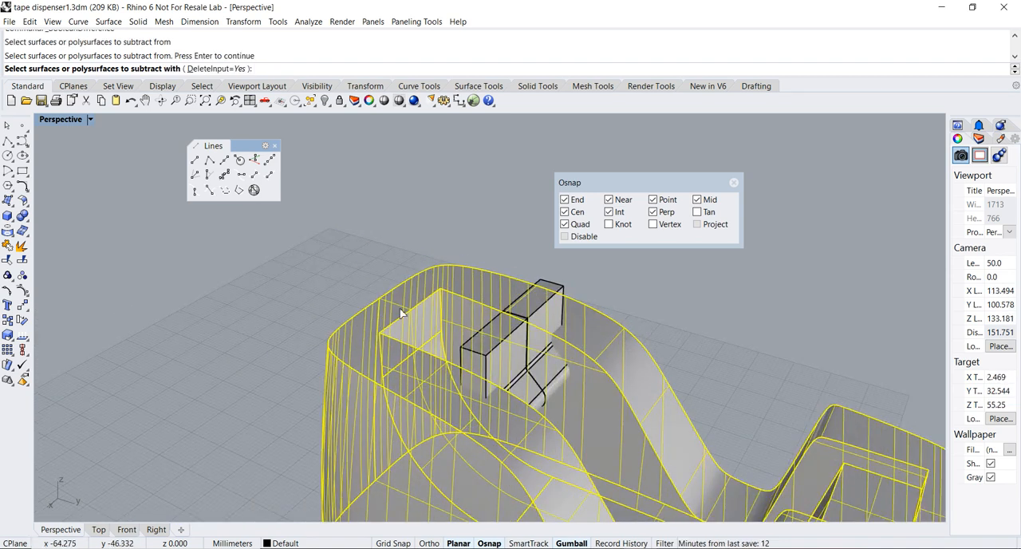
{"action": "left_click", "coordinate": [548, 305]}
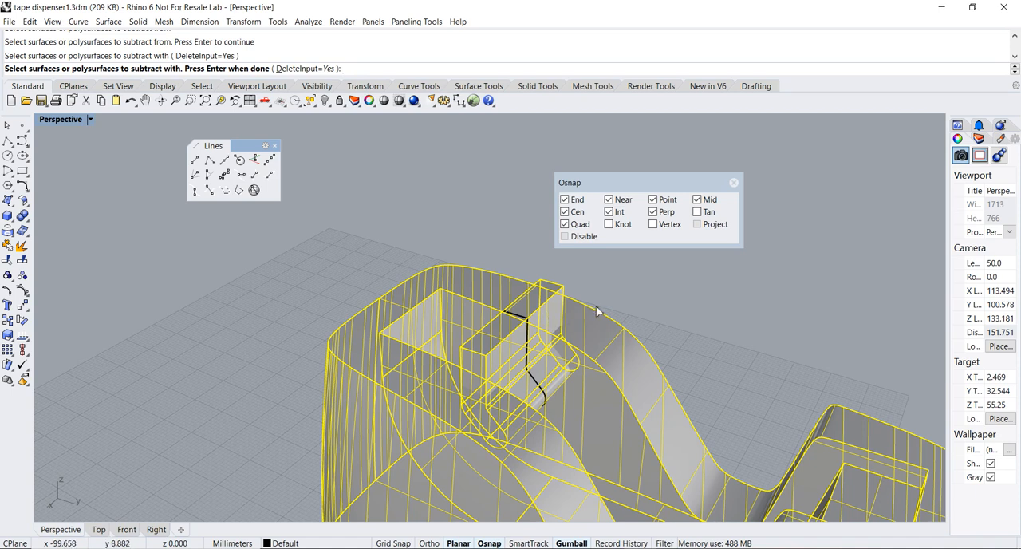
{"action": "right_click", "coordinate": [635, 301]}
Move the Osnap panel aside and examine the slots cut into the cavity walls and the body's upper edges
{"action": "right_click_drag", "start_coordinate": [635, 301], "coordinate": [579, 297]}
{"action": "left_click_drag", "start_coordinate": [623, 183], "coordinate": [763, 184]}
{"action": "right_click_drag", "start_coordinate": [635, 405], "coordinate": [579, 368]}
{"action": "scroll", "coordinate": [540, 360], "scroll_direction": "down", "scroll_amount": 4}
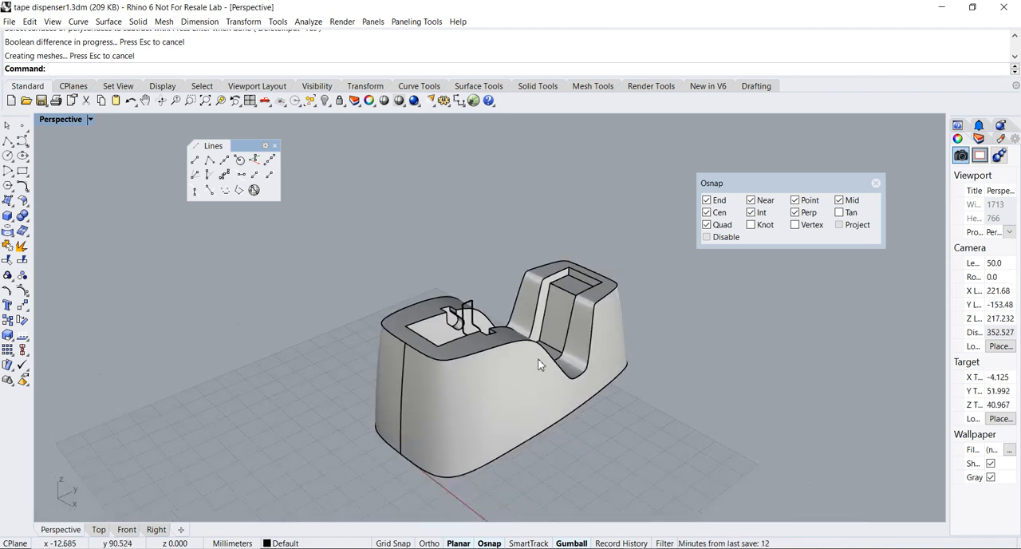
{"action": "right_click_drag", "start_coordinate": [480, 358], "coordinate": [415, 352], "text": "shift"}
{"action": "scroll", "coordinate": [411, 359], "scroll_direction": "up", "scroll_amount": 4}
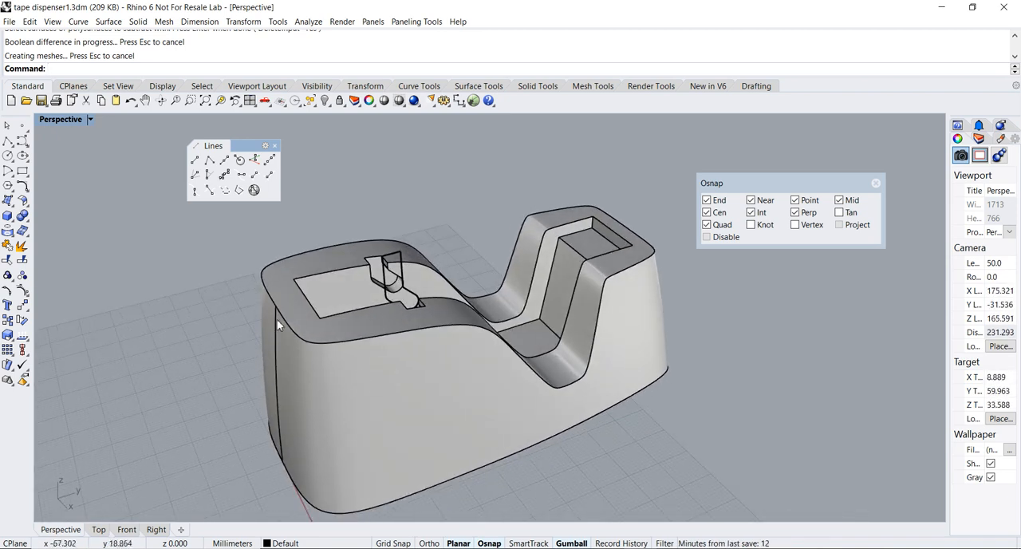
{"action": "right_click_drag", "start_coordinate": [549, 353], "coordinate": [376, 269]}
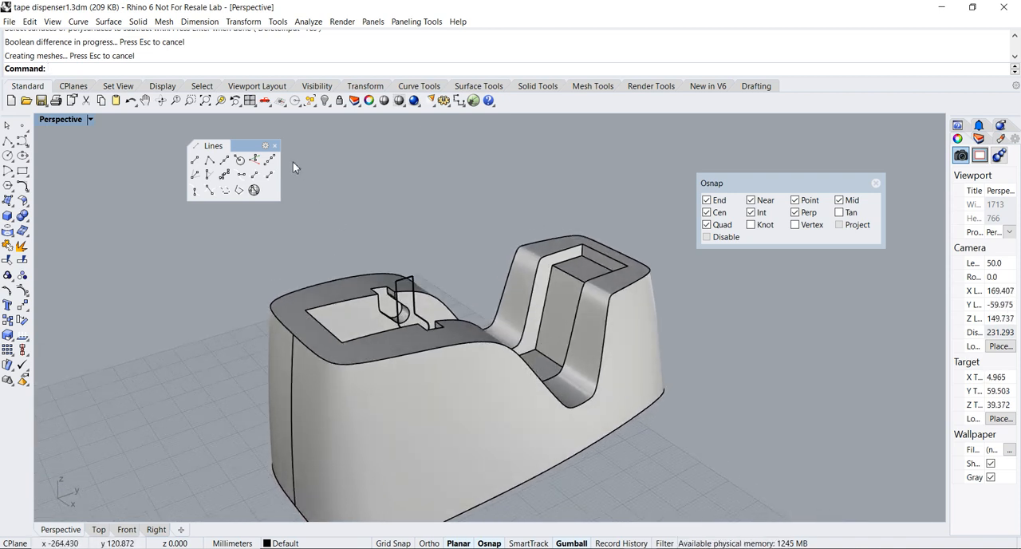
{"action": "left_click", "coordinate": [311, 408]}
{"action": "left_click", "coordinate": [704, 466]}
{"action": "right_click_drag", "start_coordinate": [704, 466], "coordinate": [691, 477]}
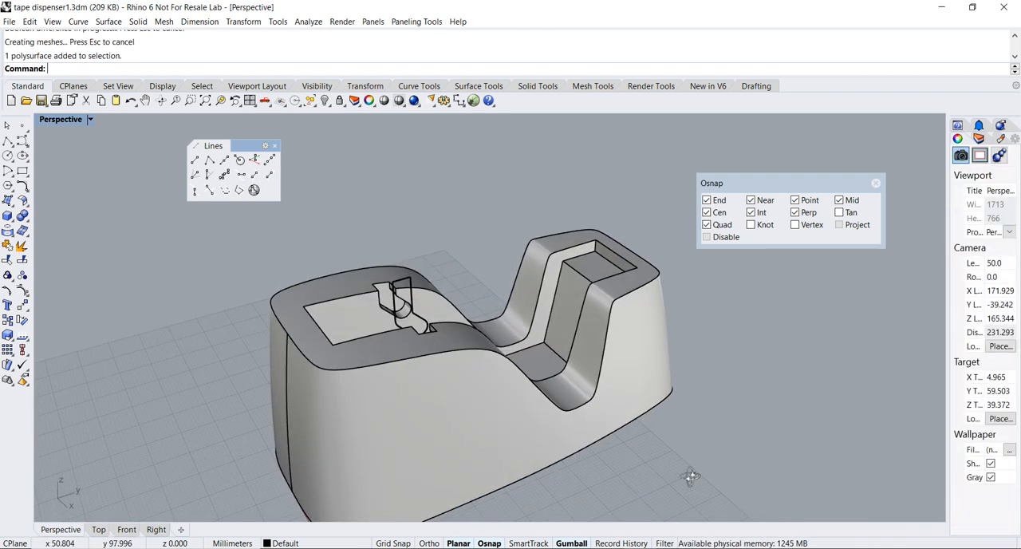
Close the floating Lines toolbar
{"action": "left_click", "coordinate": [138, 22]}
{"action": "left_click", "coordinate": [324, 151]}
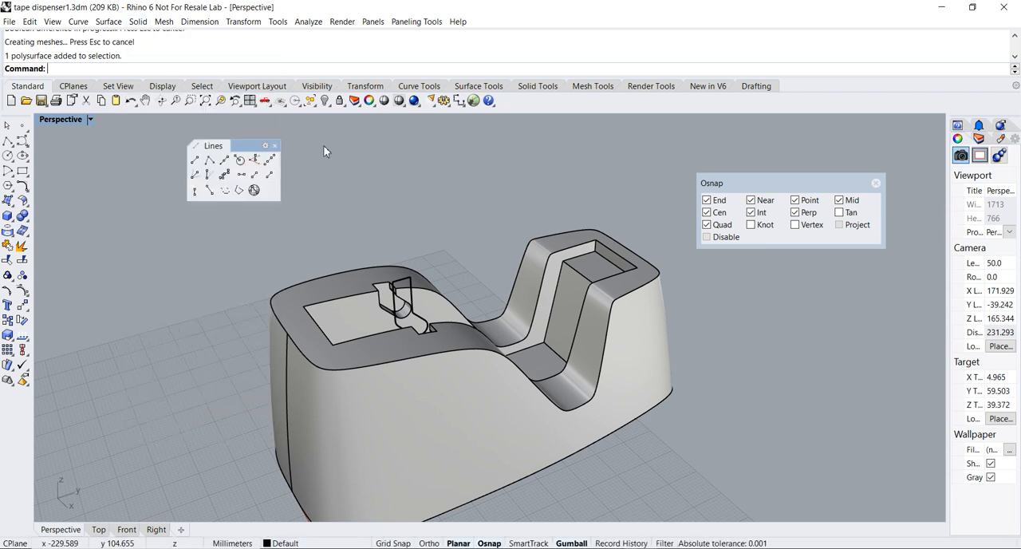
{"action": "left_click", "coordinate": [274, 146]}
Set up an edge fillet with a radius of 4 on the upper outer edge of the dispenser body
{"action": "left_click", "coordinate": [138, 21]}
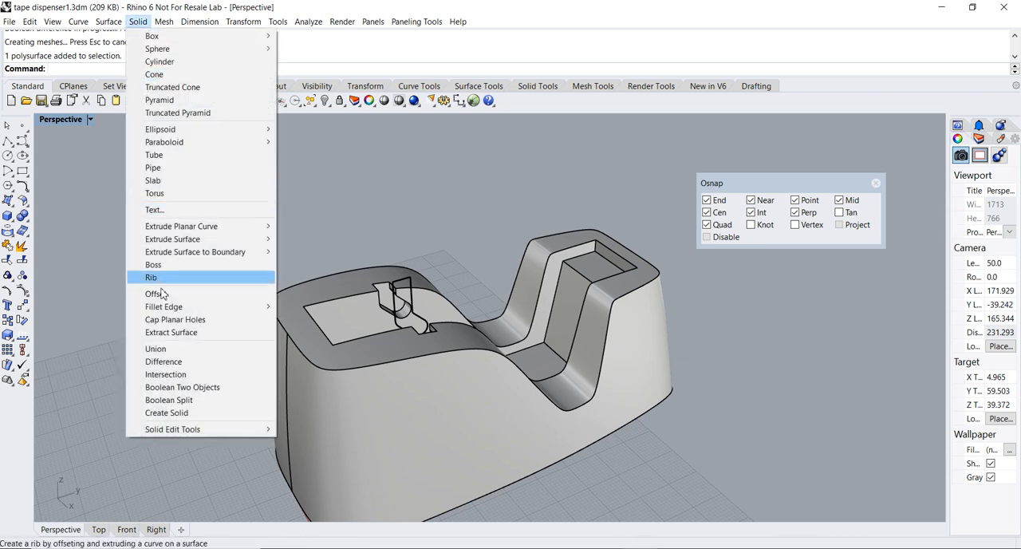
{"action": "mouse_move", "coordinate": [166, 310]}
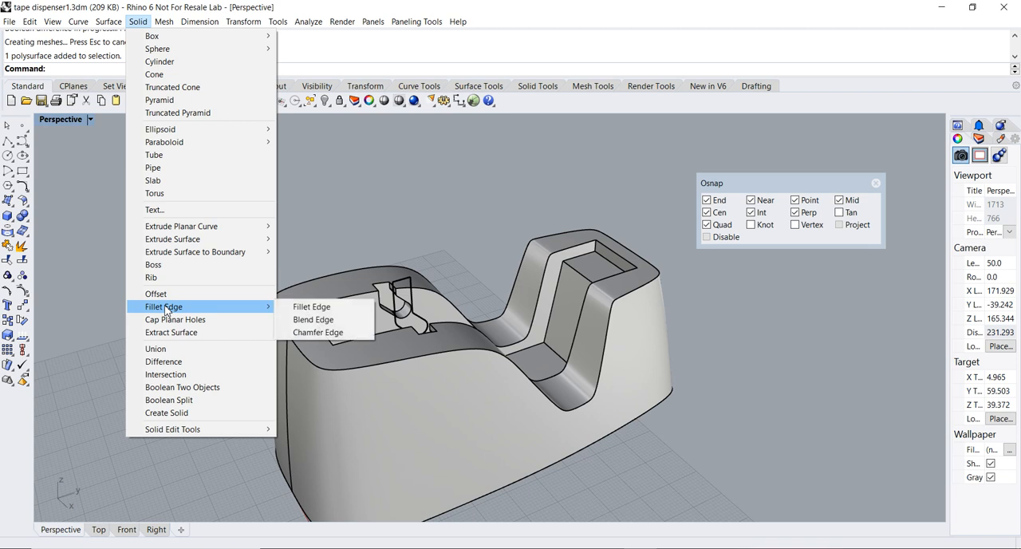
{"action": "left_click", "coordinate": [300, 309]}
{"action": "right_click_drag", "start_coordinate": [183, 241], "coordinate": [202, 221]}
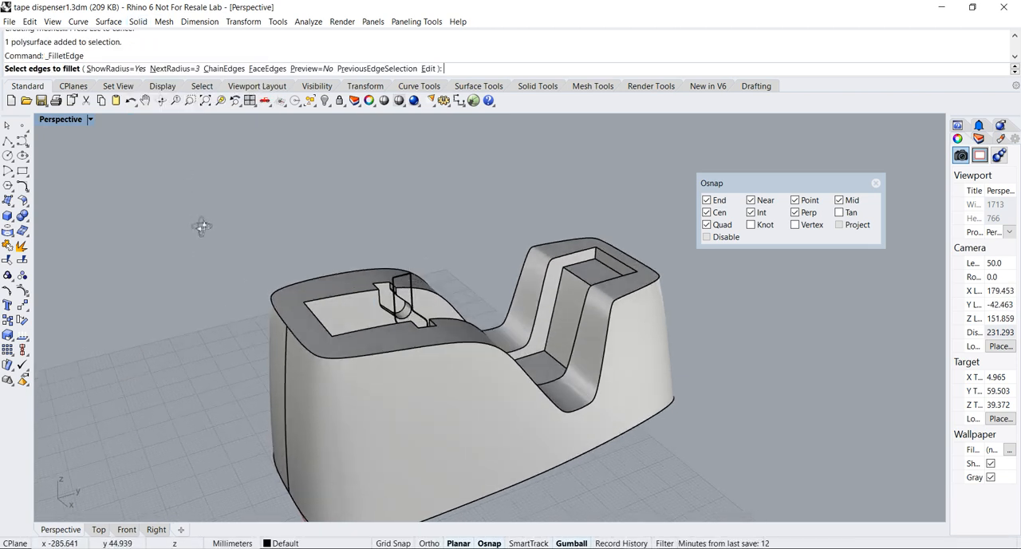
{"action": "left_click", "coordinate": [169, 68]}
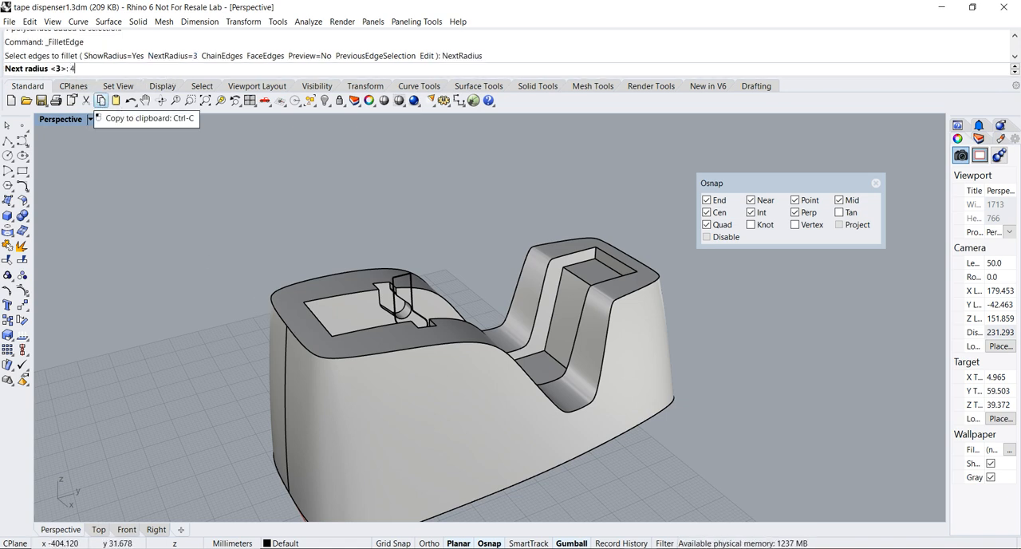
{"action": "type", "text": "4"}
{"action": "key", "text": "Return"}
{"action": "scroll", "coordinate": [298, 333], "scroll_direction": "up", "scroll_amount": 2}
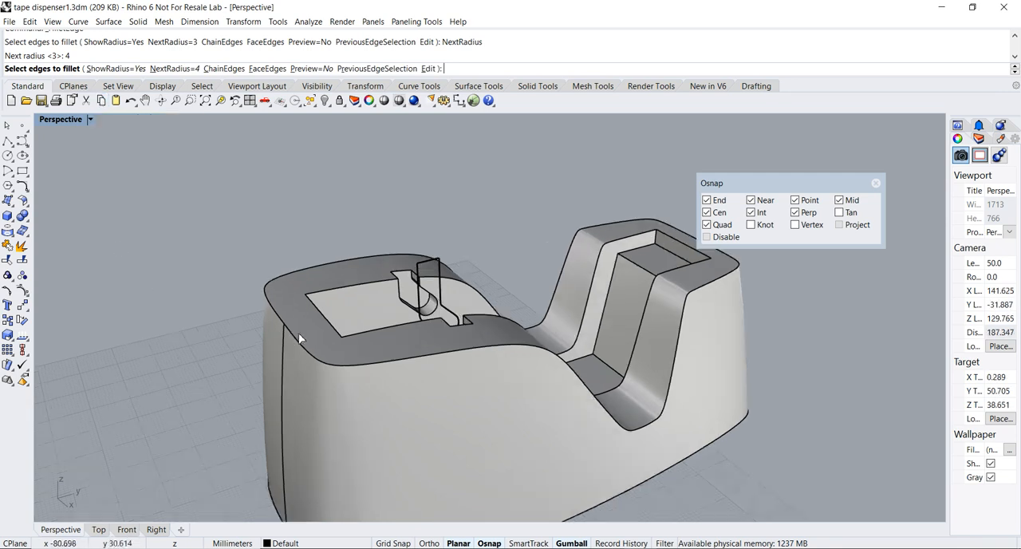
{"action": "scroll", "coordinate": [642, 267], "scroll_direction": "down", "scroll_amount": 3}
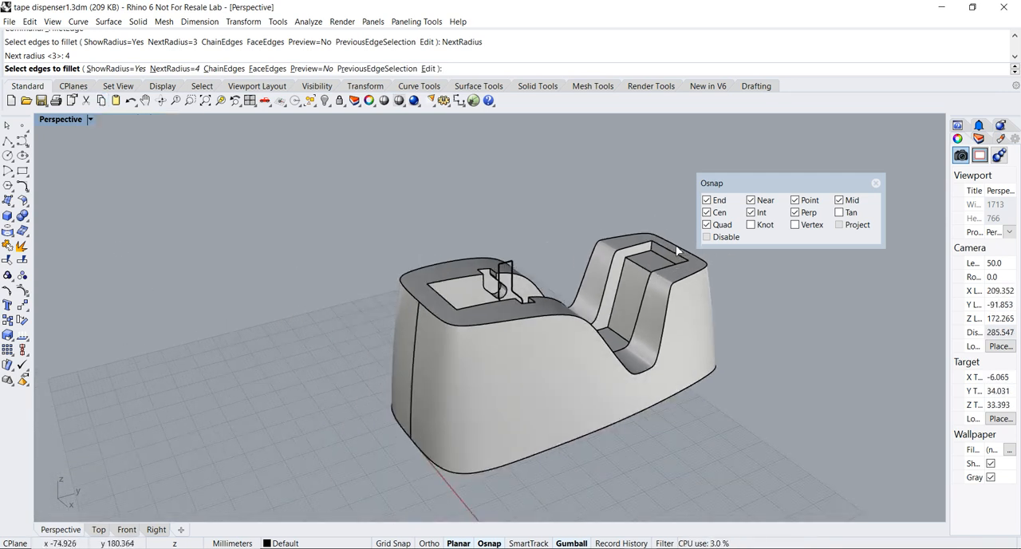
{"action": "left_click", "coordinate": [428, 316]}
{"action": "key", "text": "Return"}
{"action": "scroll", "coordinate": [428, 317], "scroll_direction": "up", "scroll_amount": 4}
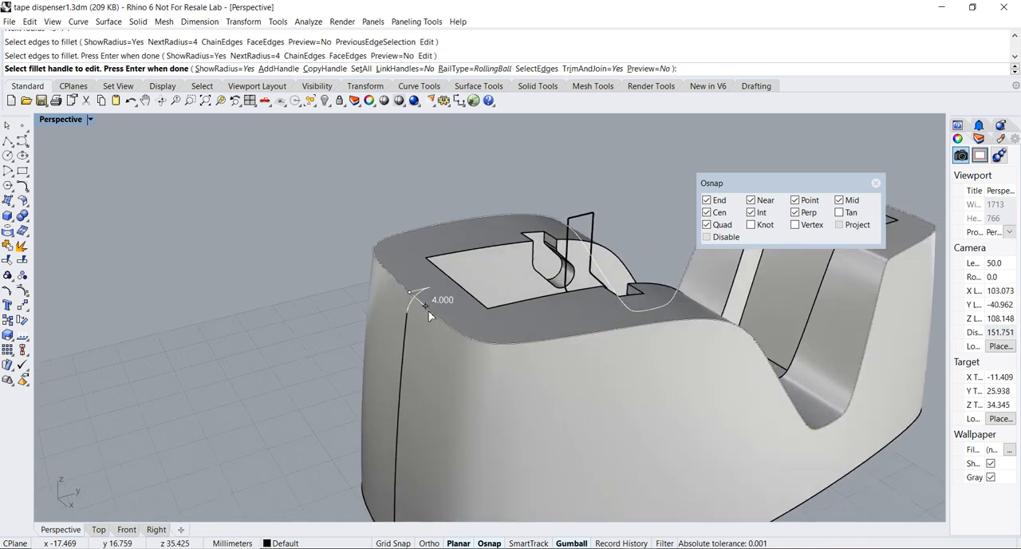
Add a fillet handle with radius 4 at the midpoint of the outer edge on top of the raised front block
{"action": "scroll", "coordinate": [471, 315], "scroll_direction": "down", "scroll_amount": 5}
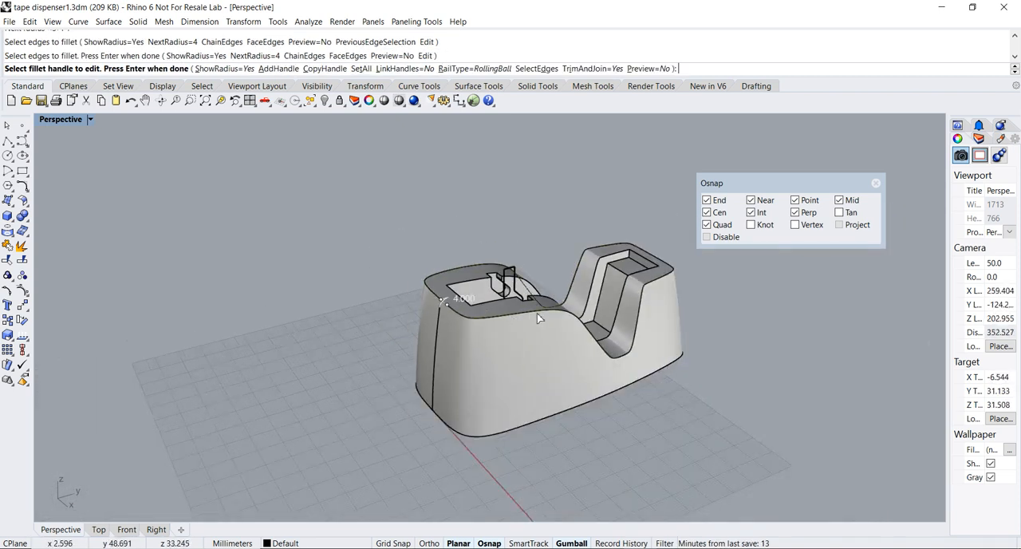
{"action": "right_click_drag", "start_coordinate": [537, 314], "coordinate": [262, 406], "text": "shift"}
{"action": "scroll", "coordinate": [411, 316], "scroll_direction": "up", "scroll_amount": 6}
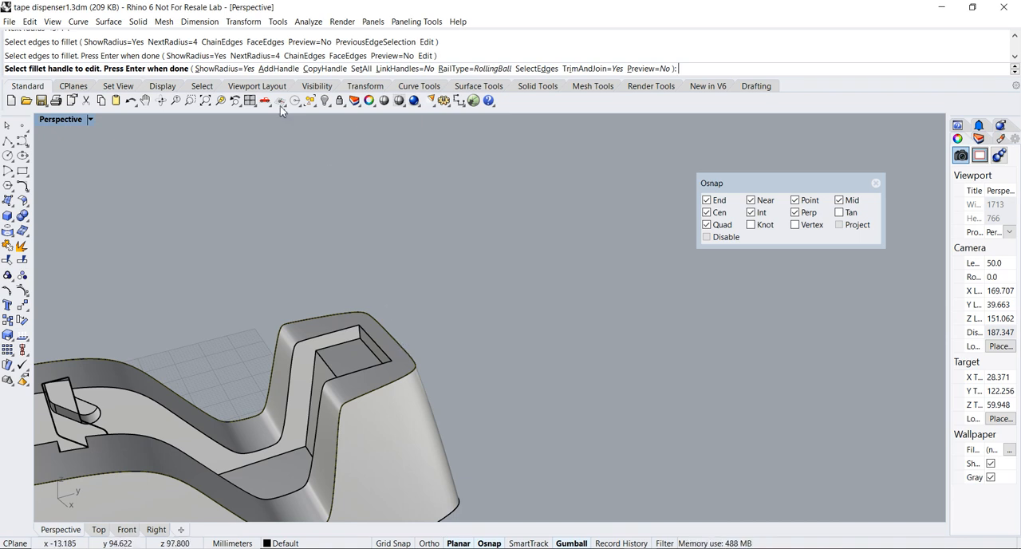
{"action": "left_click", "coordinate": [284, 69]}
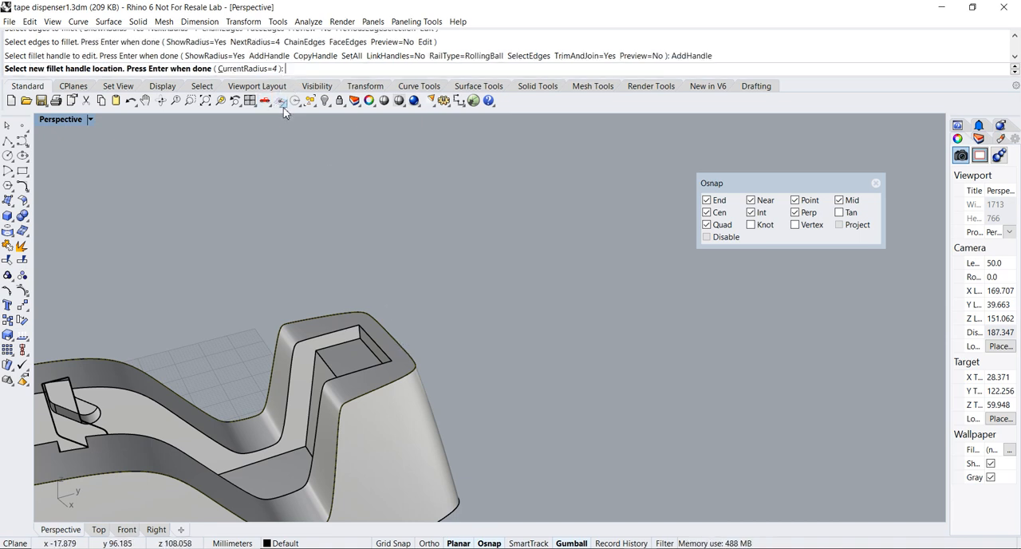
{"action": "scroll", "coordinate": [395, 338], "scroll_direction": "up", "scroll_amount": 8}
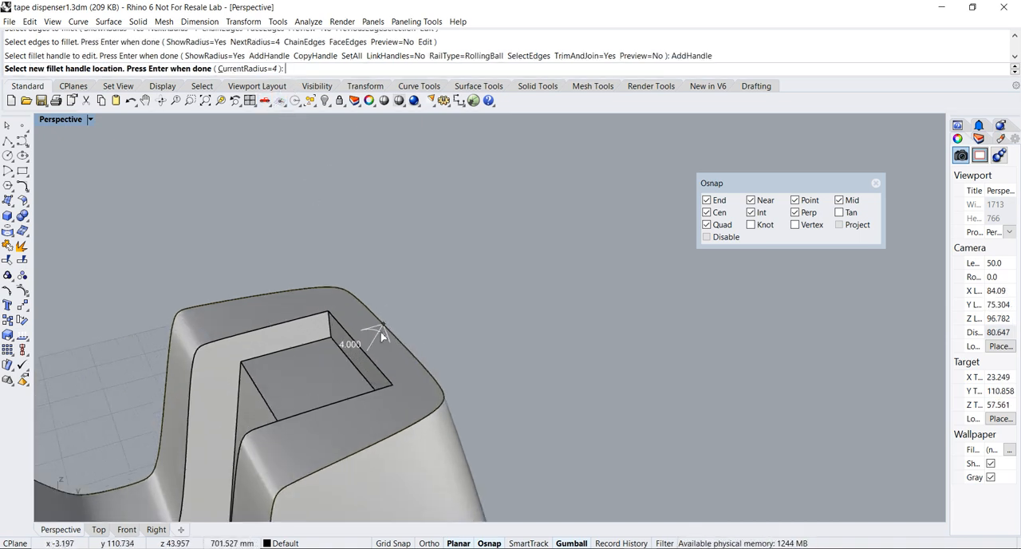
{"action": "left_click_drag", "start_coordinate": [759, 184], "coordinate": [548, 227]}
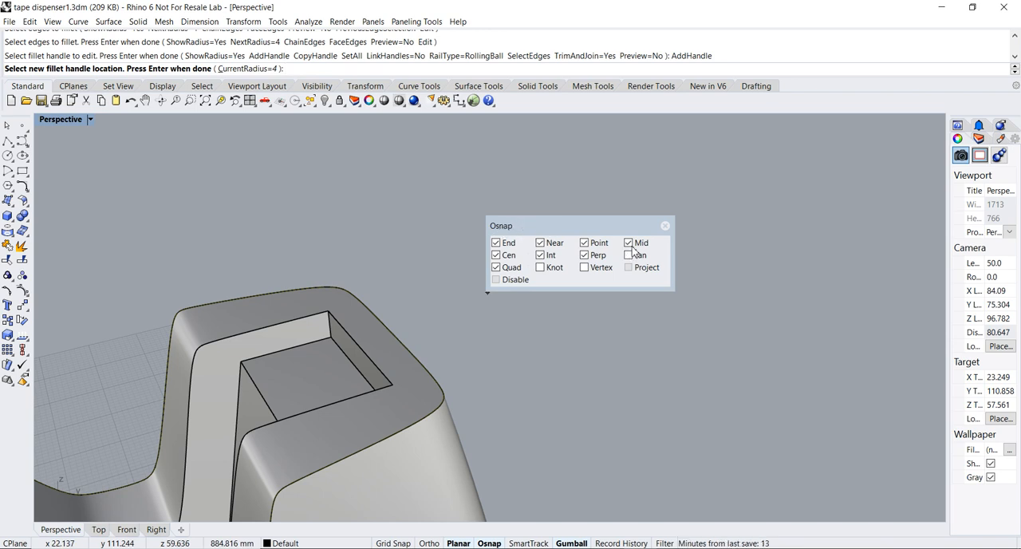
{"action": "left_click", "coordinate": [395, 341]}
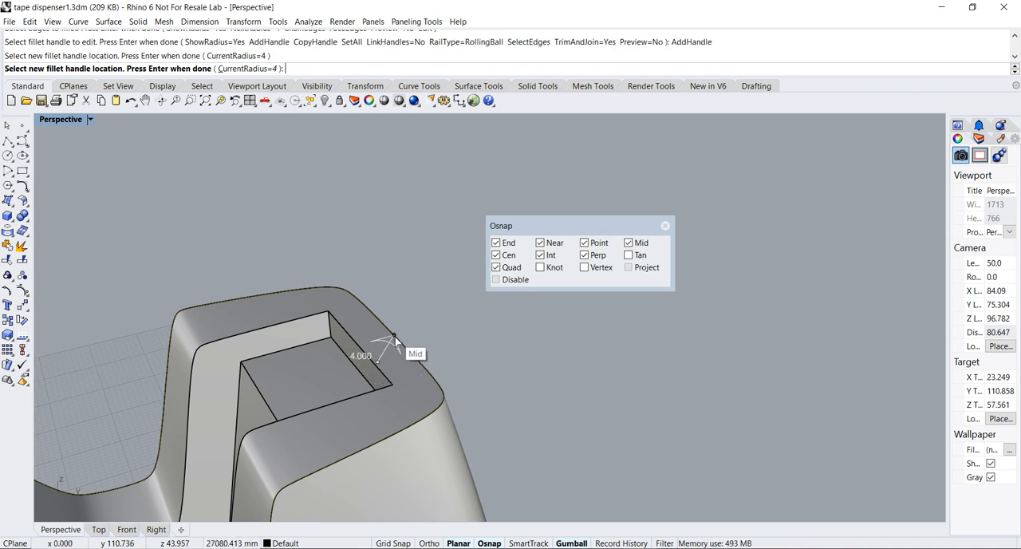
{"action": "key", "text": "Return"}
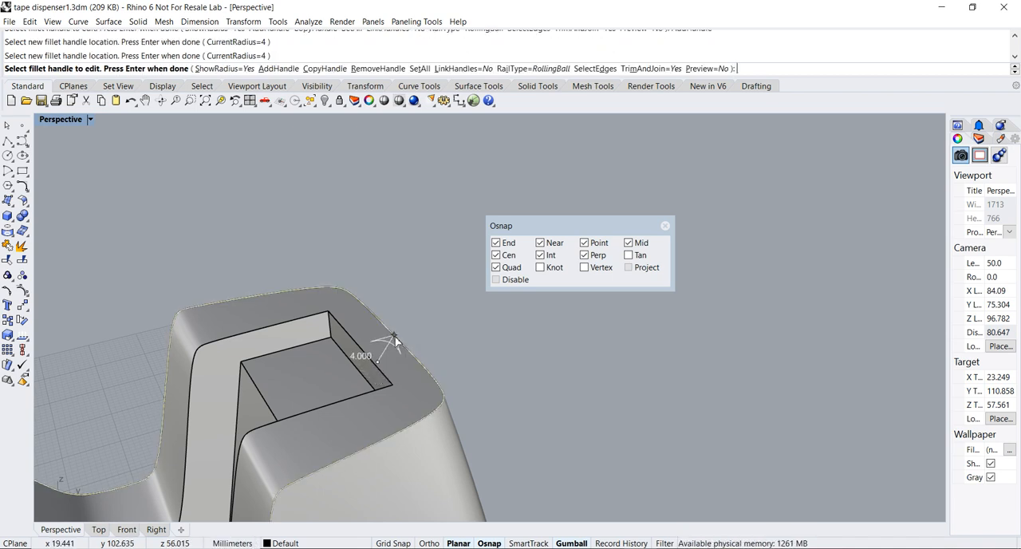
Set the added handle's fillet radius to 1 and apply the variable-radius fillet to the body's upper outer edge
{"action": "right_click_drag", "start_coordinate": [379, 366], "coordinate": [409, 345], "text": "shift"}
{"action": "left_click", "coordinate": [411, 345]}
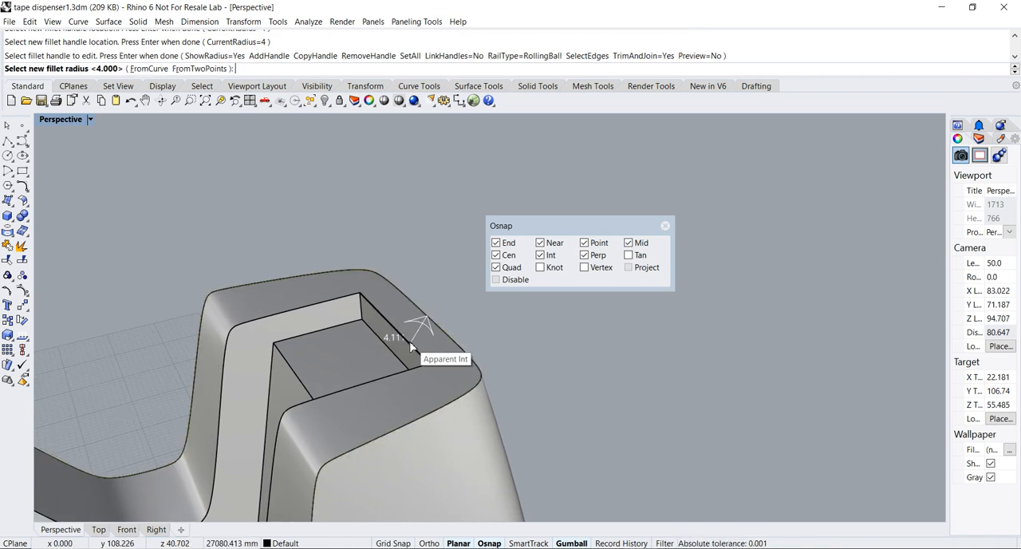
{"action": "key", "text": "Return"}
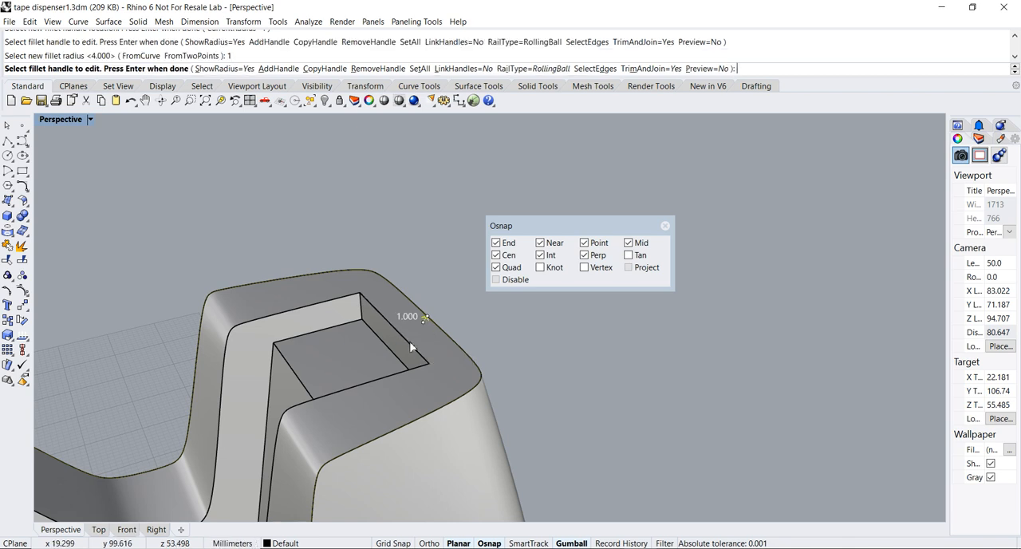
{"action": "scroll", "coordinate": [414, 353], "scroll_direction": "down", "scroll_amount": 6}
{"action": "right_click_drag", "start_coordinate": [431, 374], "coordinate": [609, 344], "text": "shift"}
{"action": "left_click_drag", "start_coordinate": [583, 226], "coordinate": [792, 174]}
{"action": "right_click_drag", "start_coordinate": [716, 254], "coordinate": [668, 301]}
{"action": "key", "text": "Return"}
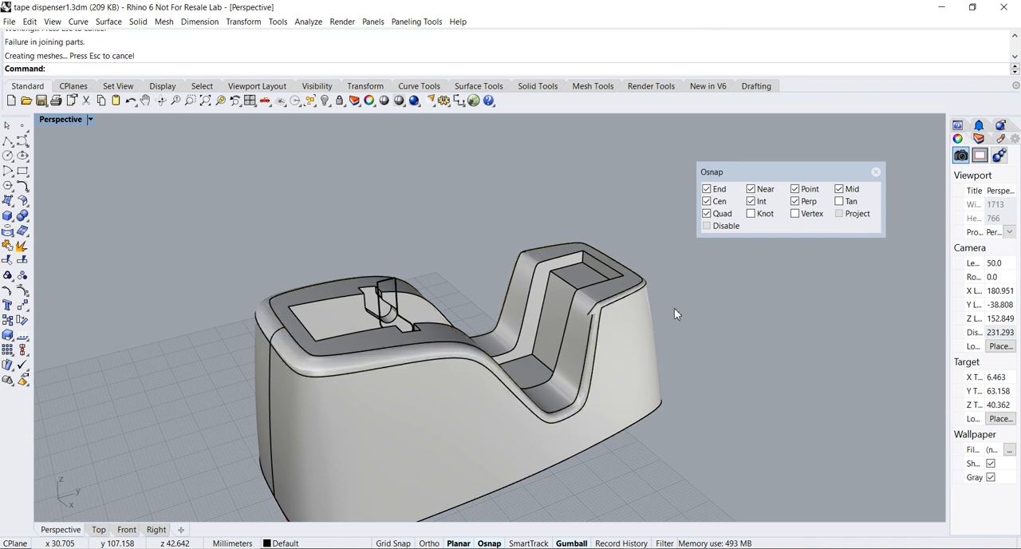
Examine the quality of the fillet where the body's dip rises into the raised front block
{"action": "scroll", "coordinate": [523, 250], "scroll_direction": "up", "scroll_amount": 8}
{"action": "right_click_drag", "start_coordinate": [742, 401], "coordinate": [658, 371]}
{"action": "scroll", "coordinate": [670, 447], "scroll_direction": "up", "scroll_amount": 2}
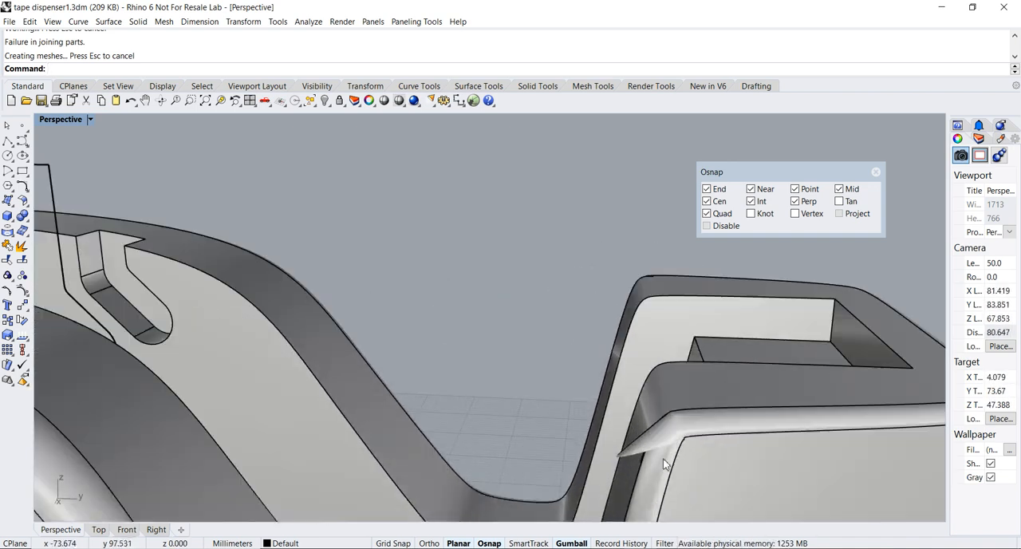
{"action": "scroll", "coordinate": [667, 419], "scroll_direction": "up", "scroll_amount": 5}
{"action": "scroll", "coordinate": [678, 416], "scroll_direction": "down", "scroll_amount": 4}
{"action": "right_click_drag", "start_coordinate": [677, 426], "coordinate": [487, 339]}
{"action": "scroll", "coordinate": [719, 422], "scroll_direction": "down", "scroll_amount": 8}
{"action": "scroll", "coordinate": [493, 337], "scroll_direction": "down", "scroll_amount": 2}
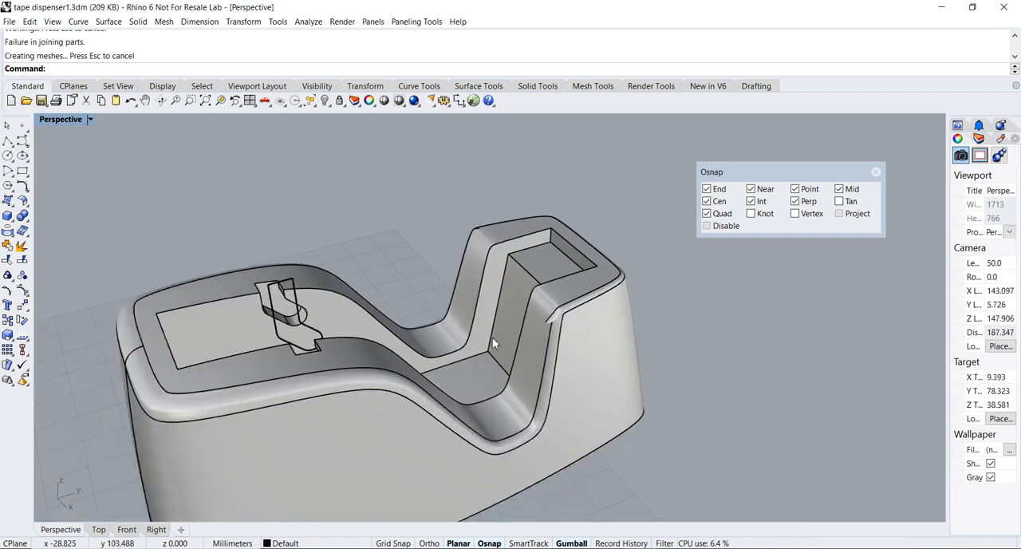
Undo the variable-radius edge fillet and check the body's upper edges around the dip
{"action": "key", "text": "ctrl+z"}
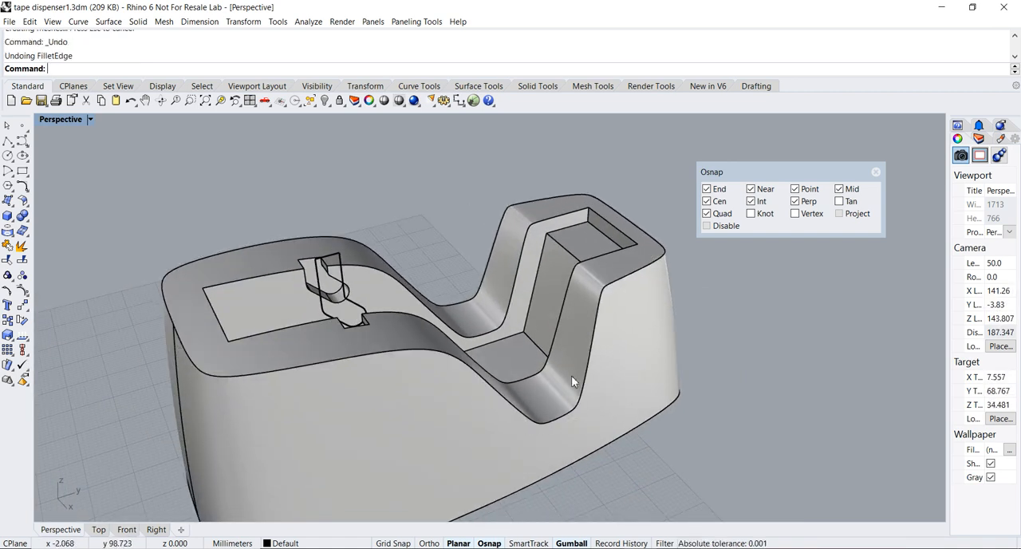
{"action": "scroll", "coordinate": [574, 379], "scroll_direction": "down", "scroll_amount": 3}
{"action": "right_click_drag", "start_coordinate": [574, 379], "coordinate": [482, 422]}
{"action": "scroll", "coordinate": [543, 413], "scroll_direction": "up", "scroll_amount": 6}
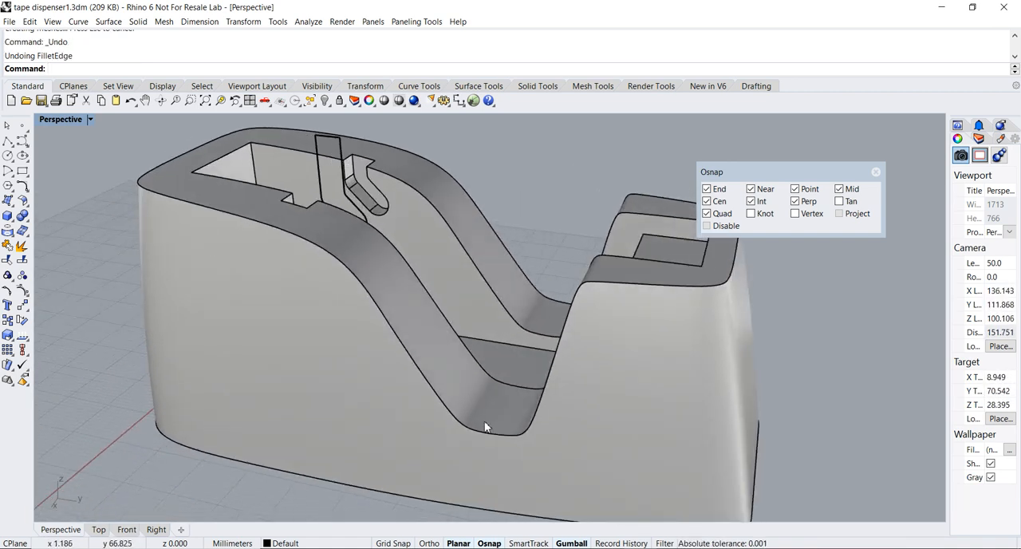
{"action": "scroll", "coordinate": [482, 422], "scroll_direction": "up", "scroll_amount": 4}
{"action": "scroll", "coordinate": [452, 416], "scroll_direction": "down", "scroll_amount": 3}
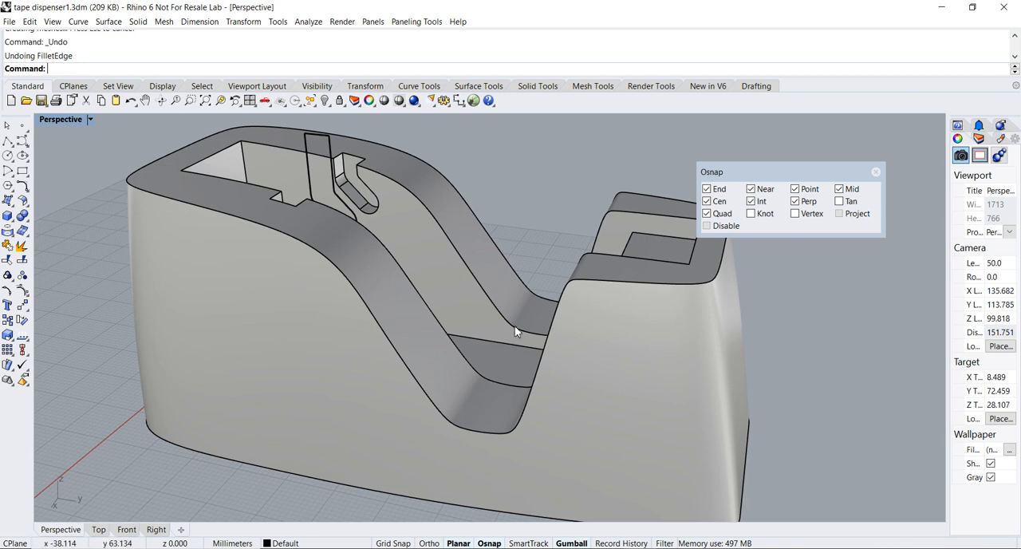
{"action": "scroll", "coordinate": [499, 336], "scroll_direction": "down", "scroll_amount": 3}
{"action": "right_click_drag", "start_coordinate": [487, 375], "coordinate": [453, 355]}
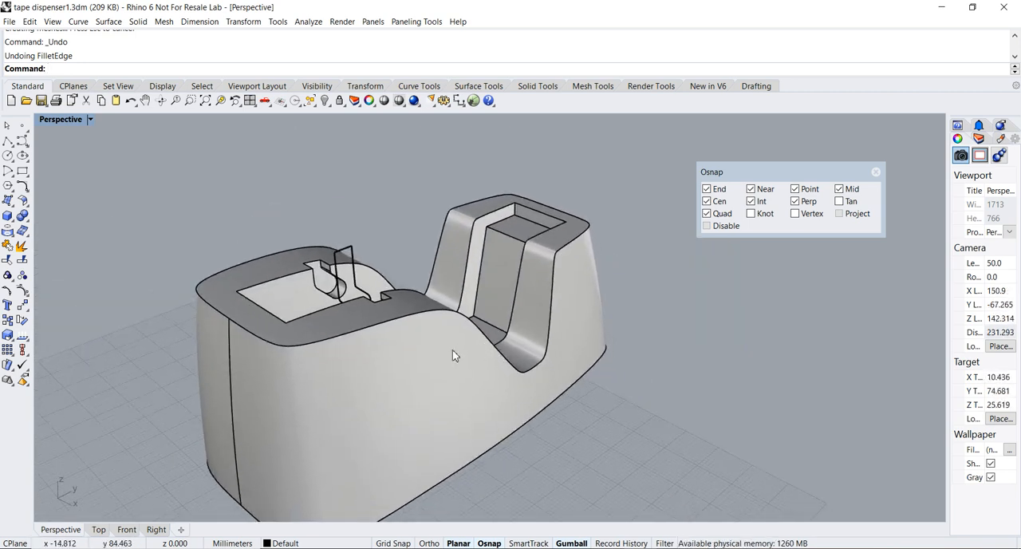
Place a point object on the body's upper outer edge where the long slope meets the floor of the dip
{"action": "left_click", "coordinate": [22, 130]}
{"action": "right_click_drag", "start_coordinate": [553, 326], "coordinate": [488, 379]}
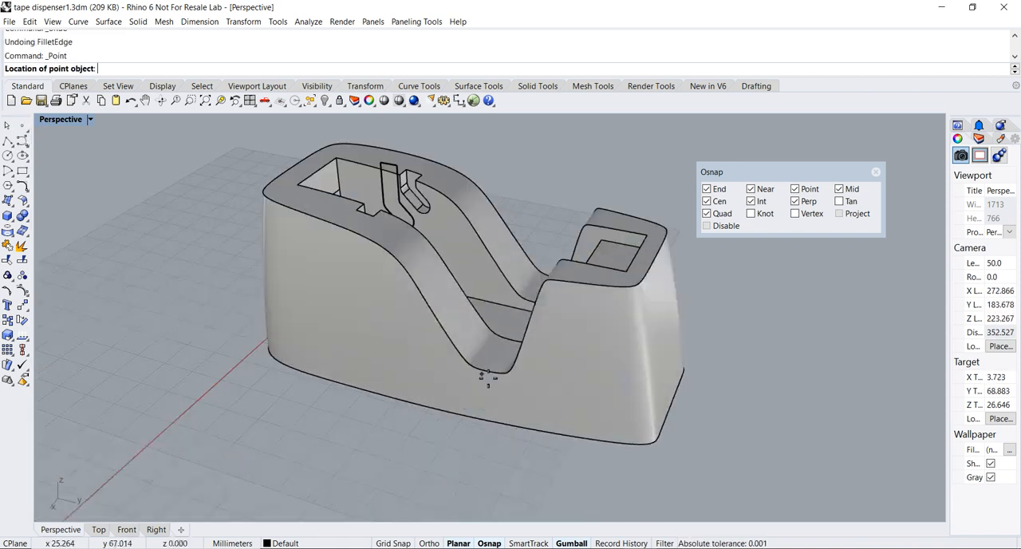
{"action": "scroll", "coordinate": [471, 367], "scroll_direction": "up", "scroll_amount": 4}
{"action": "scroll", "coordinate": [466, 363], "scroll_direction": "up", "scroll_amount": 2}
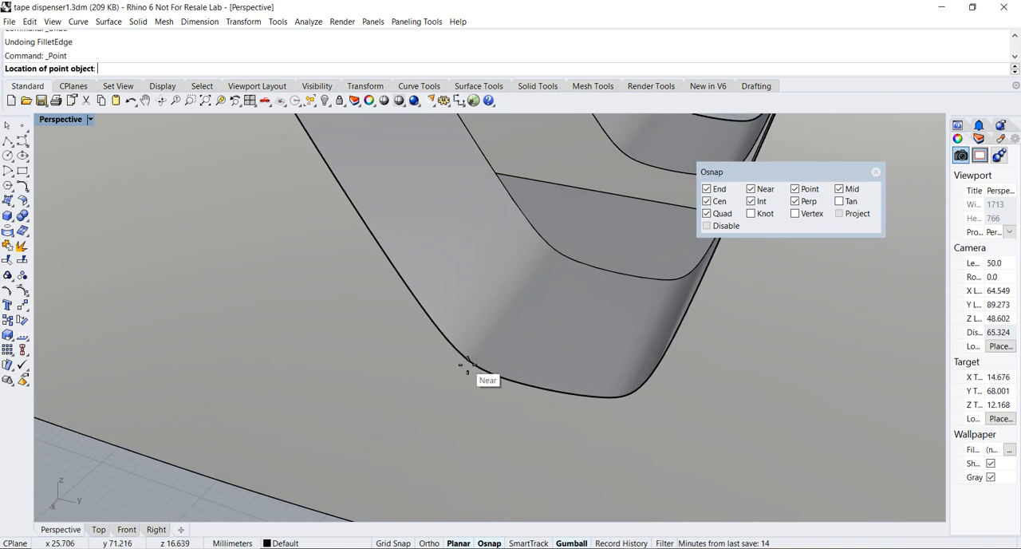
{"action": "left_click", "coordinate": [467, 363]}
{"action": "scroll", "coordinate": [473, 379], "scroll_direction": "down", "scroll_amount": 5}
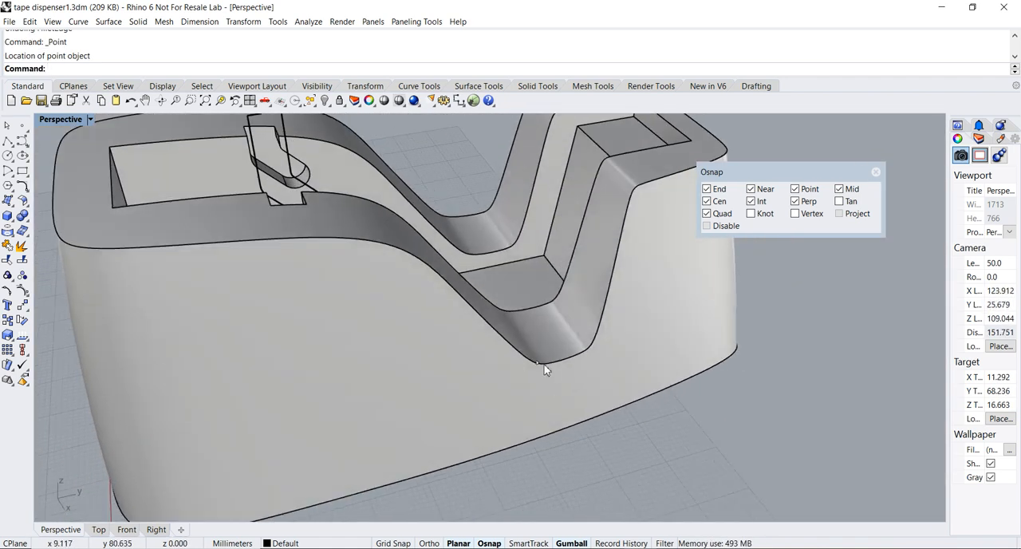
{"action": "left_click", "coordinate": [537, 366]}
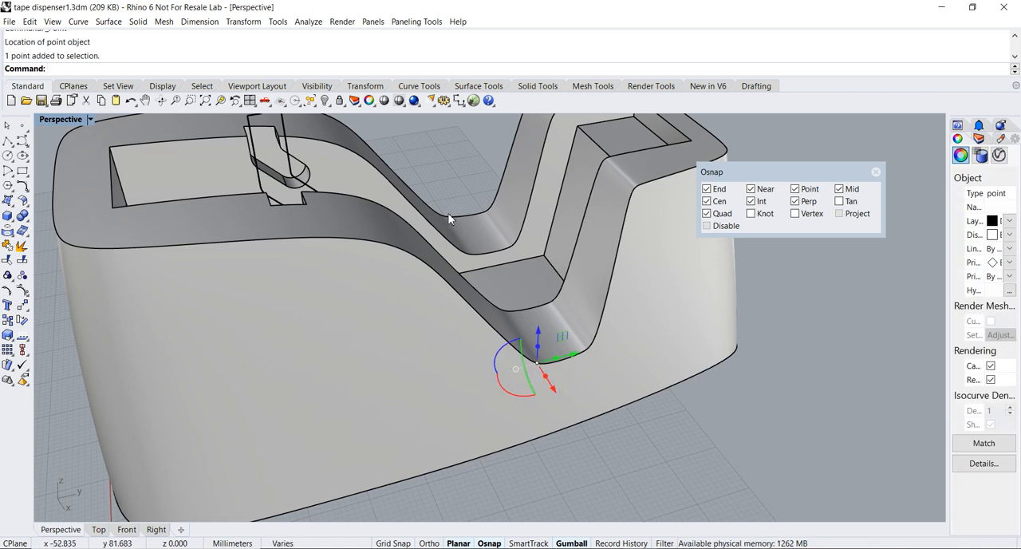
{"action": "left_click", "coordinate": [640, 436]}
{"action": "scroll", "coordinate": [640, 437], "scroll_direction": "down", "scroll_amount": 5}
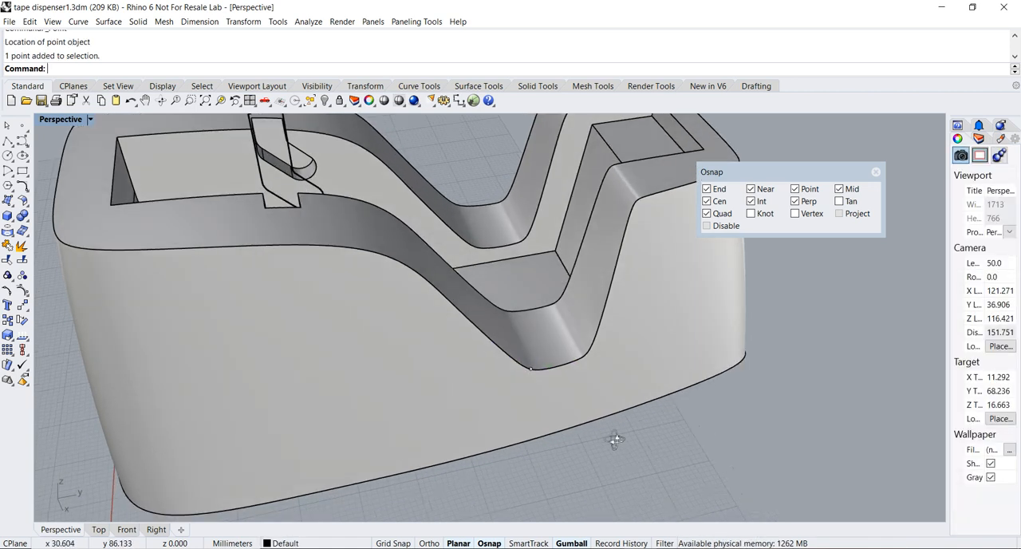
{"action": "right_click_drag", "start_coordinate": [625, 421], "coordinate": [620, 422]}
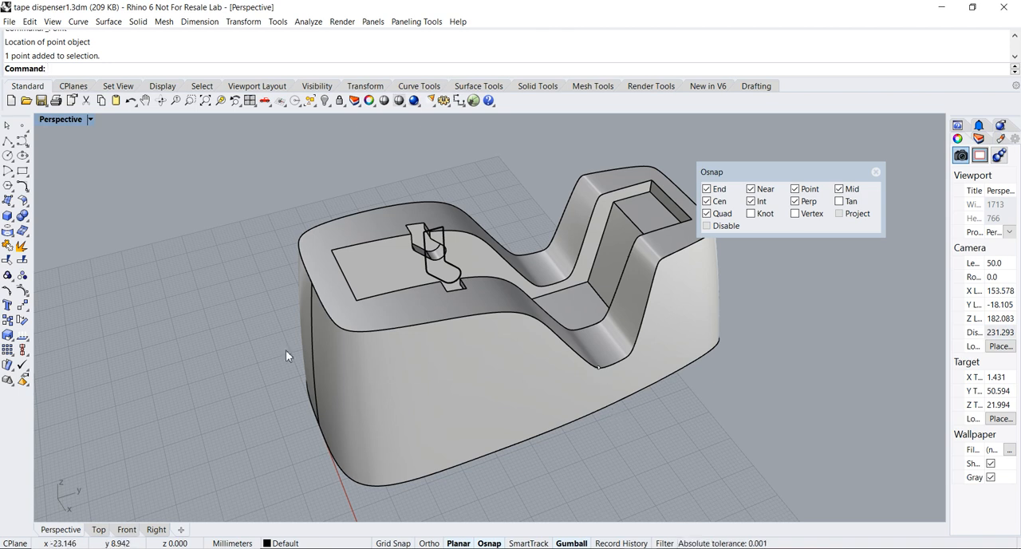
Mirror a copy of the point across the body's lengthwise centre line onto the opposite outer edge
{"action": "left_click", "coordinate": [22, 306]}
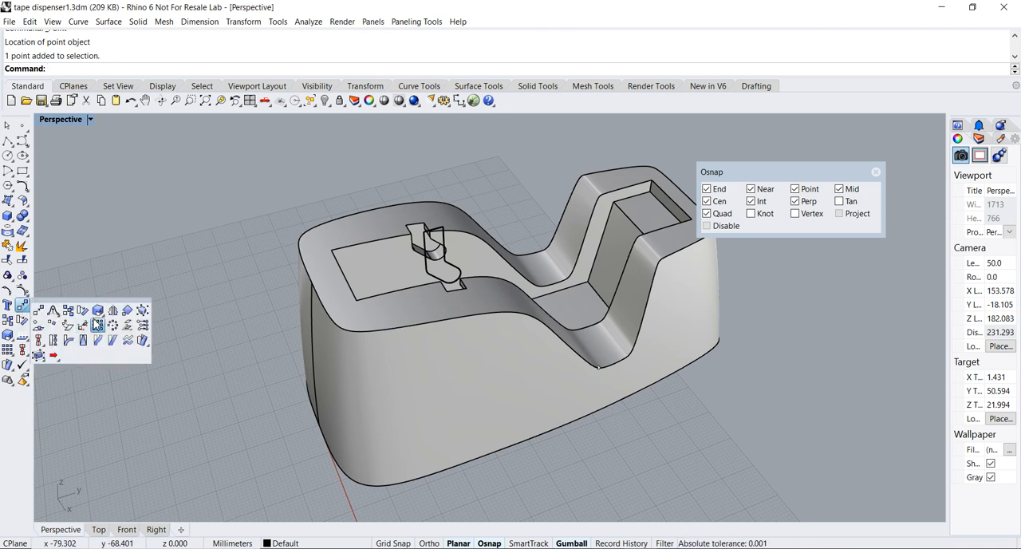
{"action": "left_click", "coordinate": [108, 312]}
{"action": "left_click", "coordinate": [600, 373]}
{"action": "key", "text": "Return"}
{"action": "right_click_drag", "start_coordinate": [351, 458], "coordinate": [338, 431]}
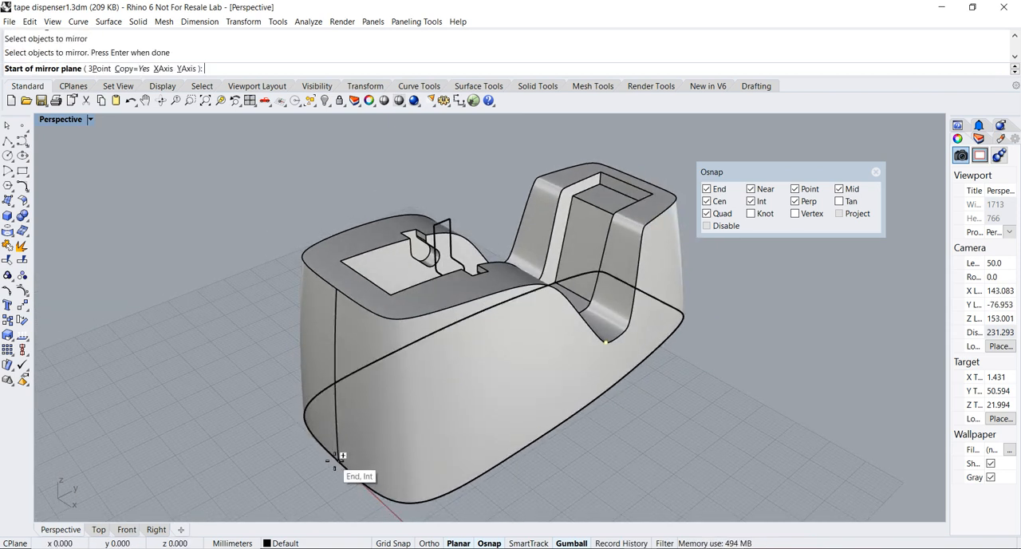
{"action": "left_click", "coordinate": [343, 456]}
{"action": "left_click", "coordinate": [264, 490]}
{"action": "scroll", "coordinate": [276, 472], "scroll_direction": "down", "scroll_amount": 5}
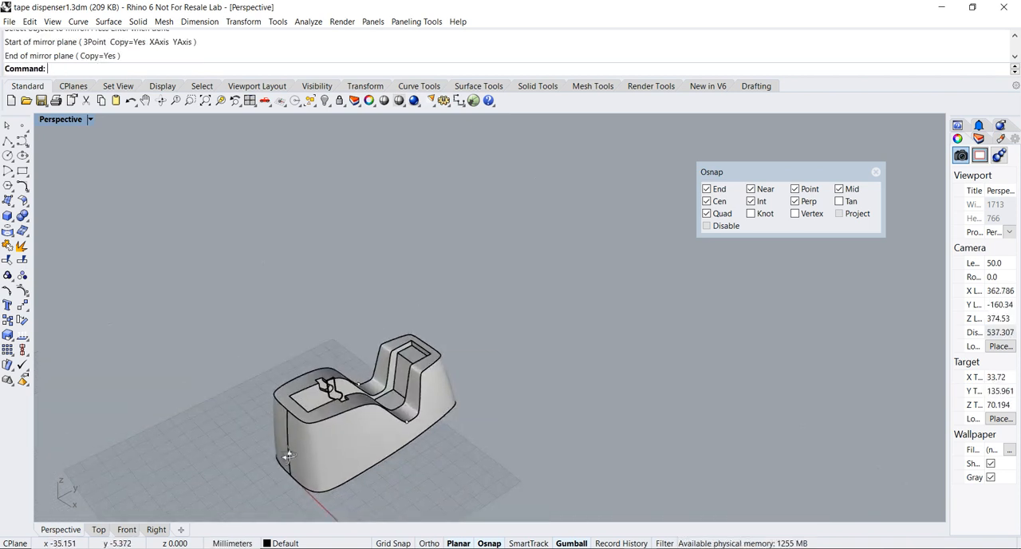
{"action": "right_click_drag", "start_coordinate": [288, 456], "coordinate": [500, 442]}
{"action": "scroll", "coordinate": [552, 435], "scroll_direction": "up", "scroll_amount": 6}
{"action": "right_click_drag", "start_coordinate": [648, 463], "coordinate": [559, 414], "text": "shift"}
{"action": "scroll", "coordinate": [559, 414], "scroll_direction": "up", "scroll_amount": 5}
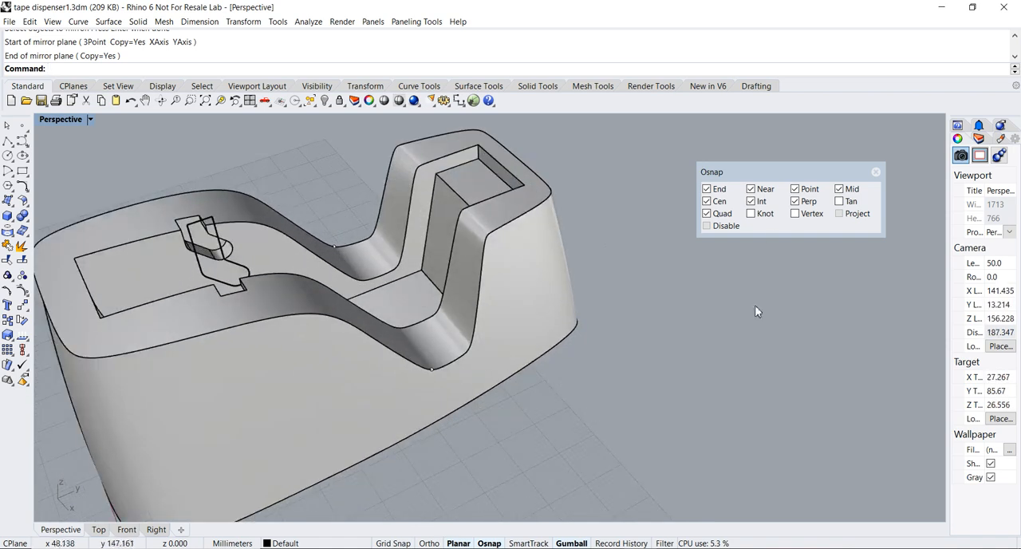
Restrict the object snaps to End, Point and Mid
{"action": "left_click_drag", "start_coordinate": [706, 175], "coordinate": [664, 194]}
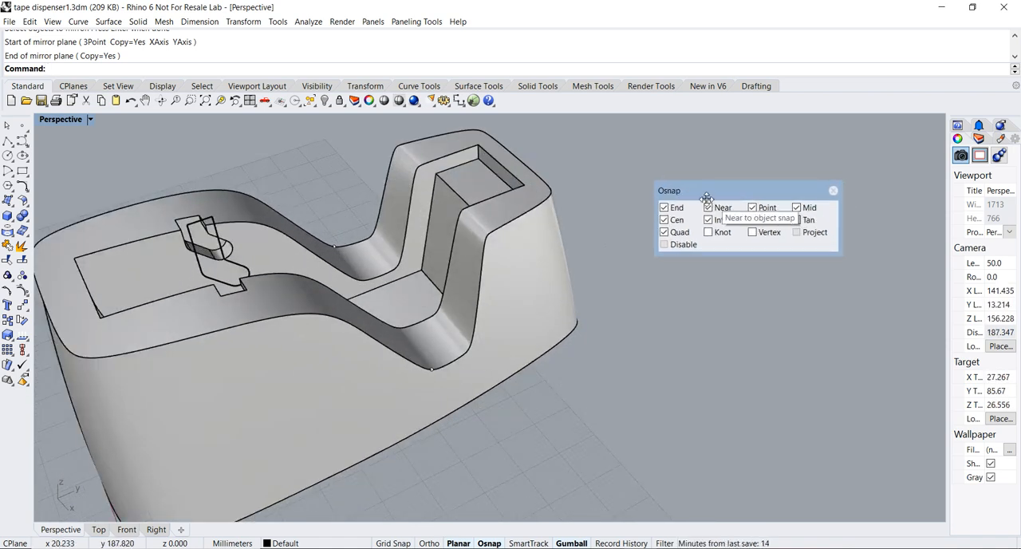
{"action": "right_click", "coordinate": [753, 209]}
{"action": "right_click_drag", "start_coordinate": [451, 294], "coordinate": [568, 279]}
{"action": "left_click", "coordinate": [797, 208]}
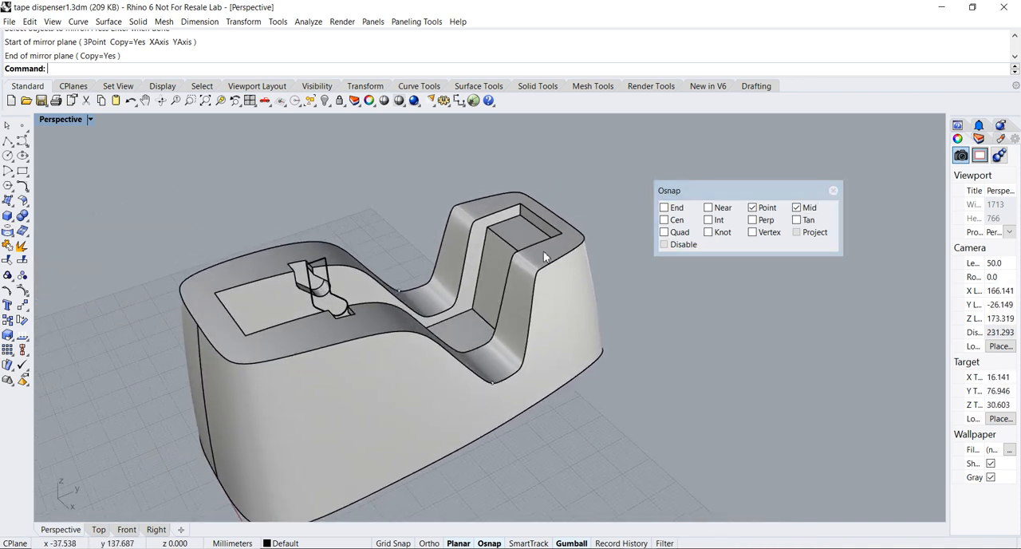
{"action": "left_click", "coordinate": [663, 207]}
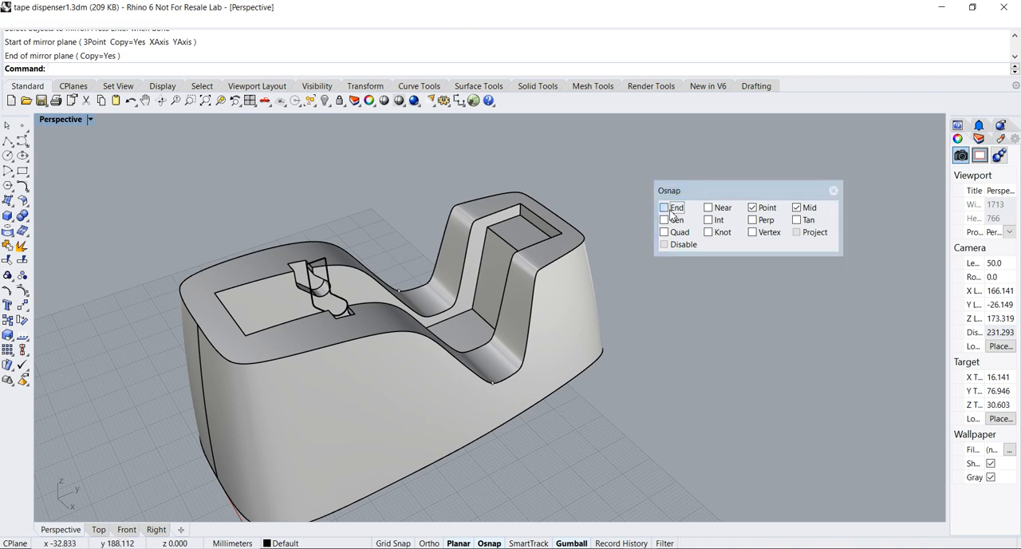
Start an edge fillet of radius 4 on the body's closed upper outer edge
{"action": "left_click", "coordinate": [136, 23]}
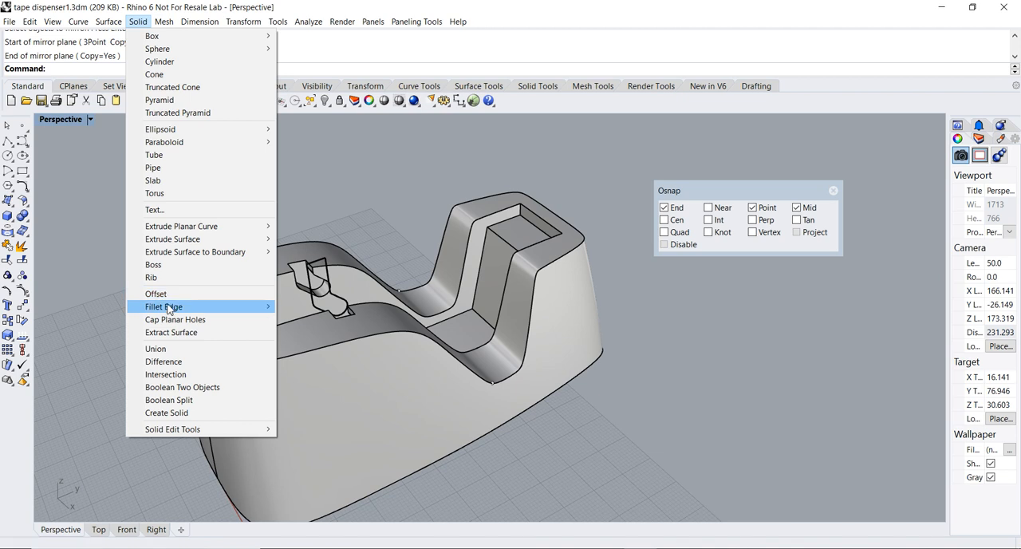
{"action": "mouse_move", "coordinate": [171, 310]}
{"action": "left_click", "coordinate": [312, 309]}
{"action": "right_click_drag", "start_coordinate": [253, 342], "coordinate": [244, 319]}
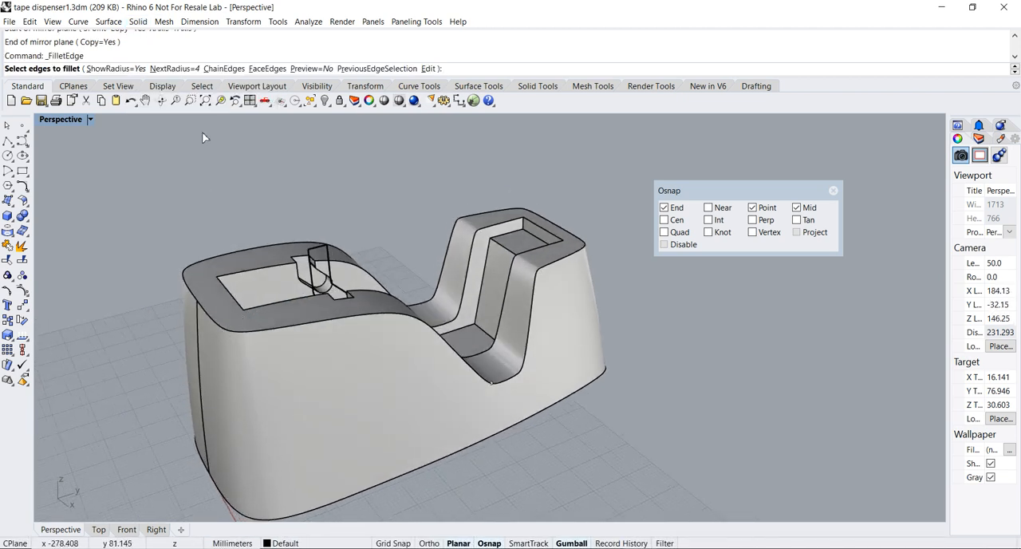
{"action": "left_click", "coordinate": [213, 322]}
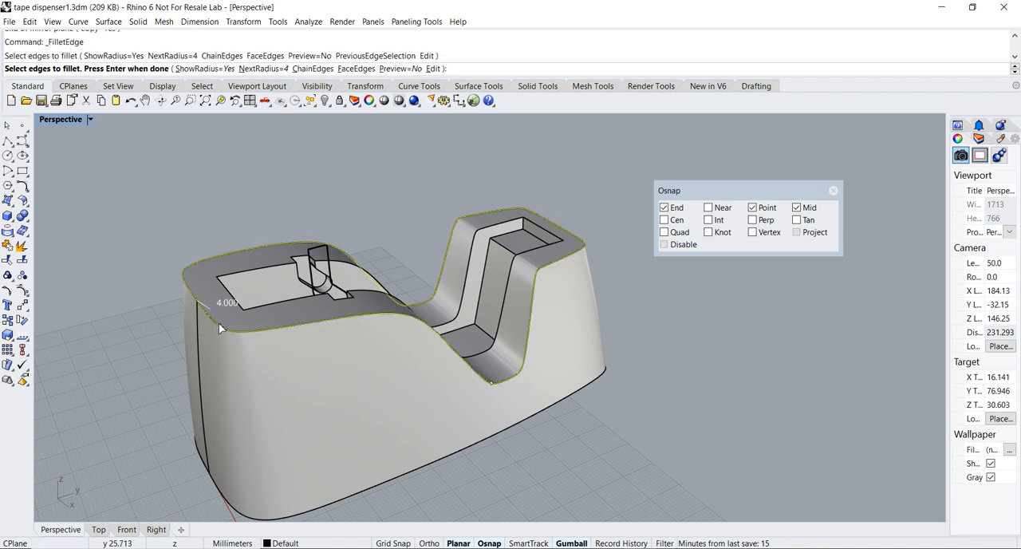
{"action": "key", "text": "Return"}
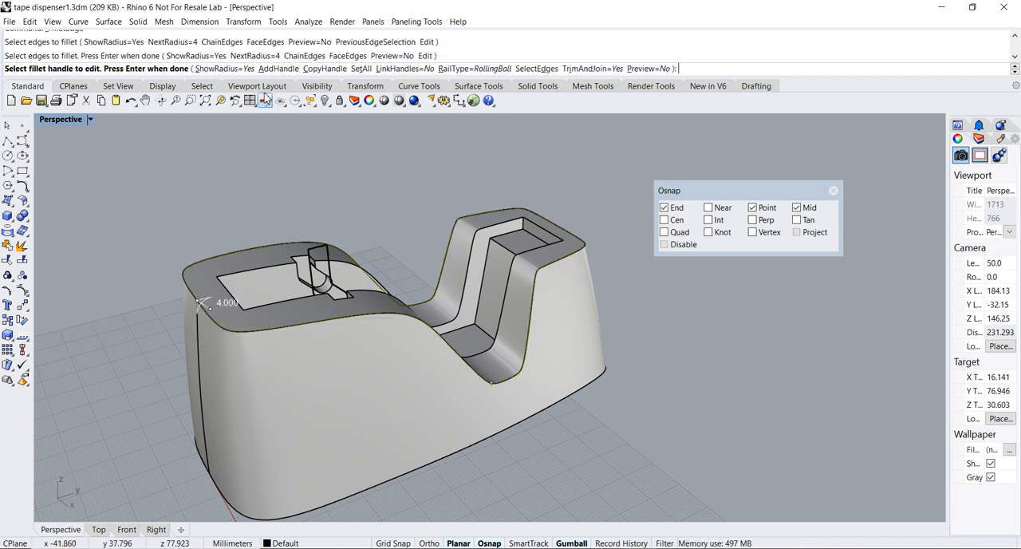
Add radius 4 fillet handles at the first dip point and at the midpoint of the raised front block's outer edge
{"action": "left_click", "coordinate": [275, 70]}
{"action": "scroll", "coordinate": [510, 399], "scroll_direction": "up", "scroll_amount": 5}
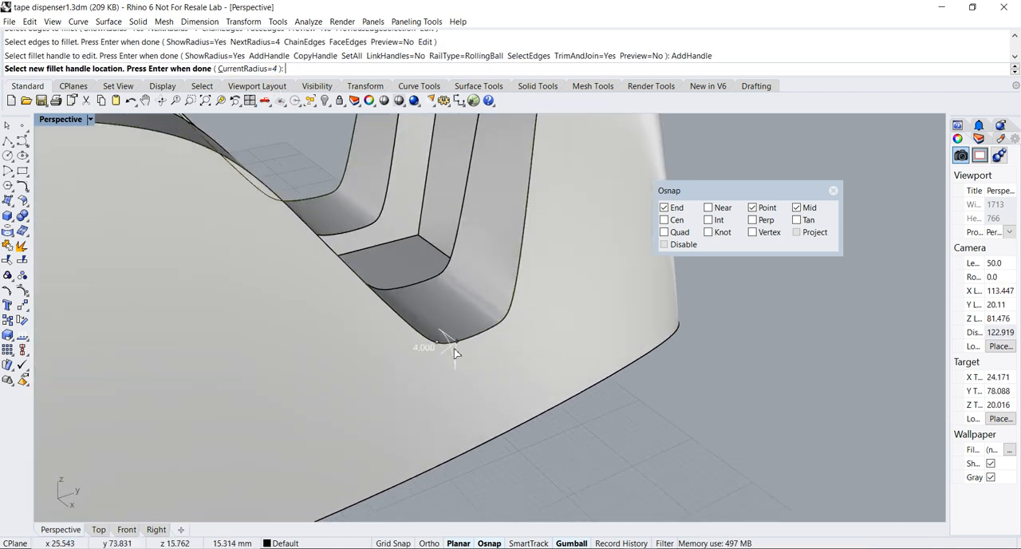
{"action": "scroll", "coordinate": [444, 349], "scroll_direction": "up", "scroll_amount": 5}
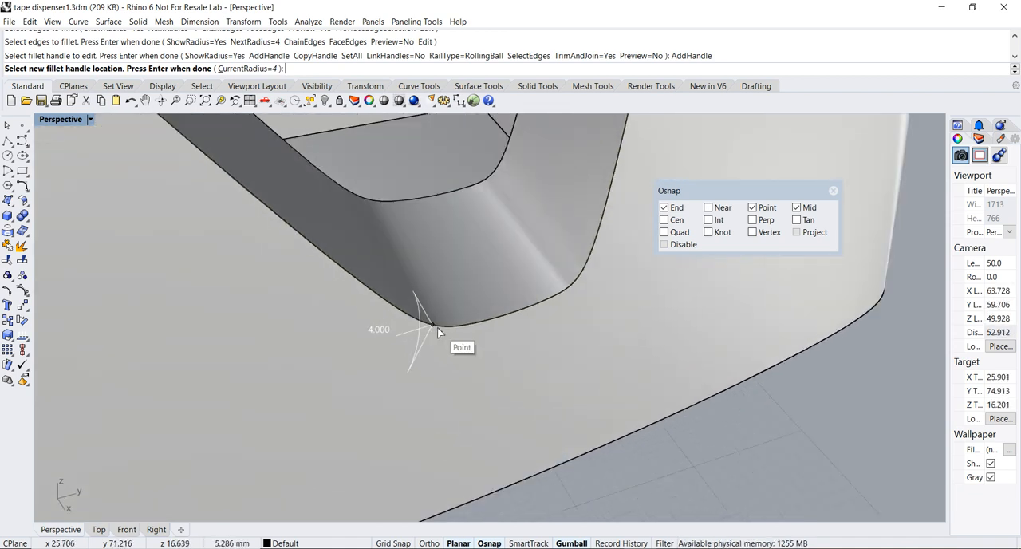
{"action": "left_click", "coordinate": [435, 327]}
{"action": "scroll", "coordinate": [447, 331], "scroll_direction": "down", "scroll_amount": 8}
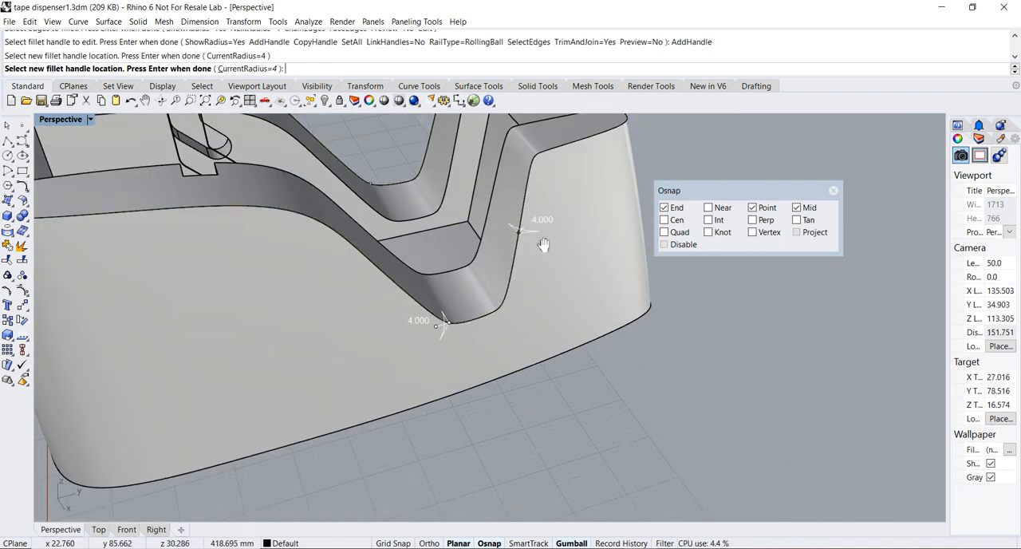
{"action": "scroll", "coordinate": [319, 446], "scroll_direction": "up", "scroll_amount": 3}
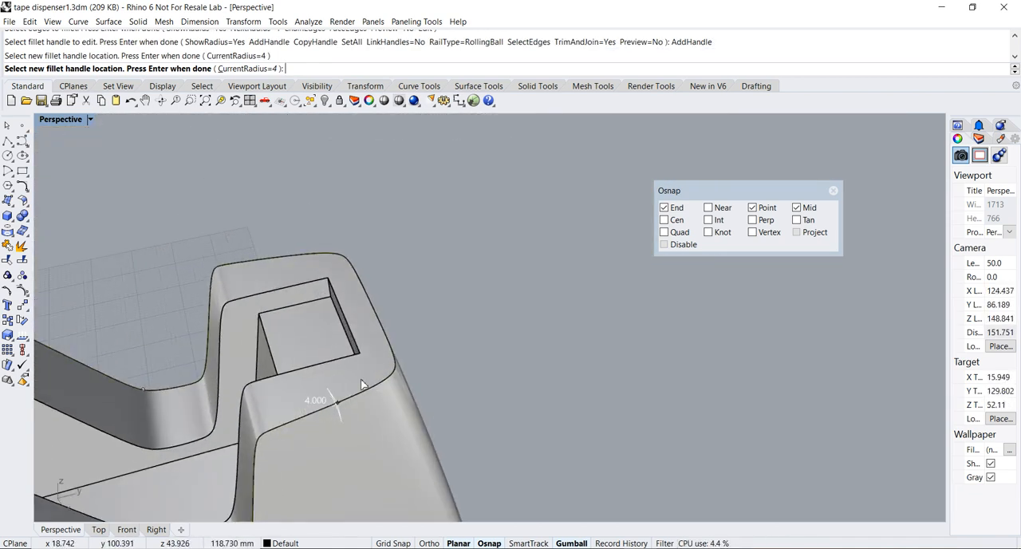
{"action": "left_click", "coordinate": [378, 289]}
{"action": "scroll", "coordinate": [375, 319], "scroll_direction": "down", "scroll_amount": 5}
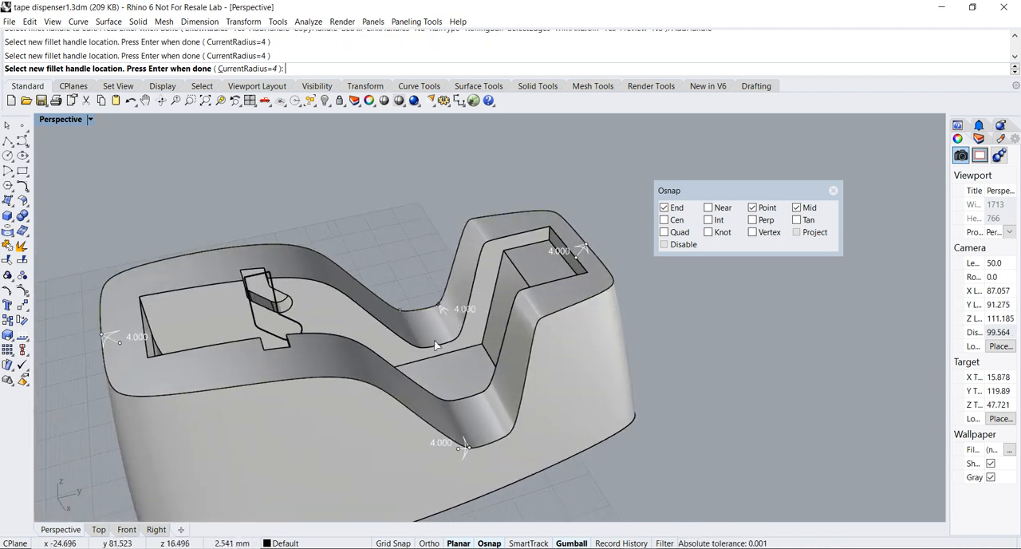
Add a radius 4 fillet handle at the mirrored point in the dip and finish placing handles
{"action": "scroll", "coordinate": [459, 247], "scroll_direction": "up", "scroll_amount": 8}
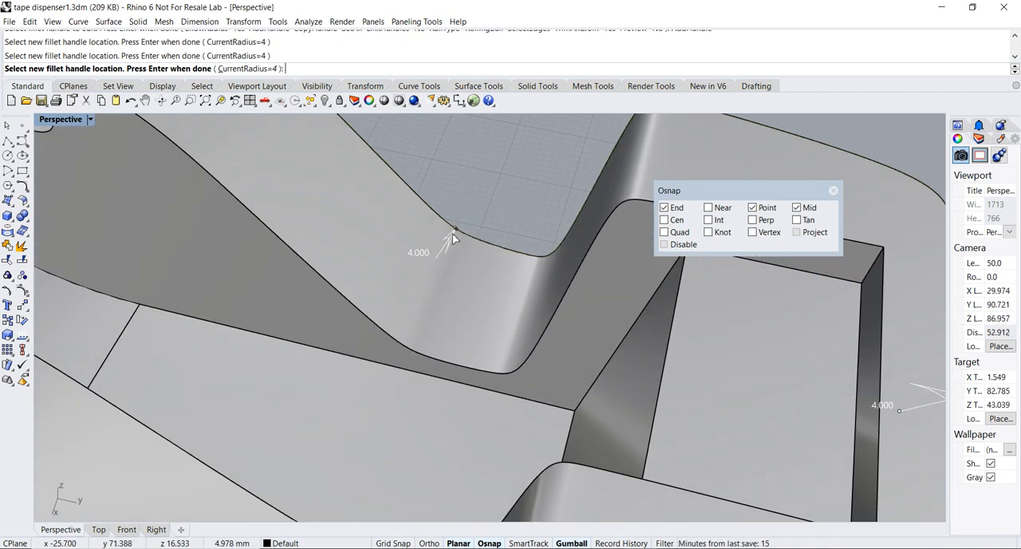
{"action": "scroll", "coordinate": [455, 231], "scroll_direction": "up", "scroll_amount": 3}
{"action": "right_click_drag", "start_coordinate": [449, 230], "coordinate": [385, 269]}
{"action": "scroll", "coordinate": [608, 232], "scroll_direction": "down", "scroll_amount": 20}
{"action": "right_click_drag", "start_coordinate": [714, 298], "coordinate": [487, 180]}
{"action": "scroll", "coordinate": [513, 426], "scroll_direction": "up", "scroll_amount": 5}
{"action": "right_click_drag", "start_coordinate": [513, 426], "coordinate": [341, 453]}
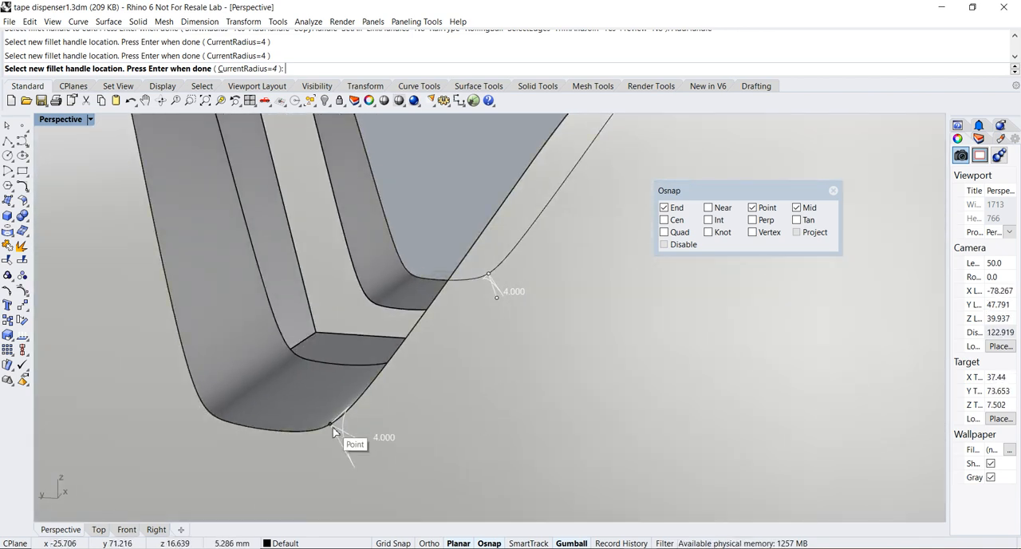
{"action": "scroll", "coordinate": [332, 427], "scroll_direction": "down", "scroll_amount": 6}
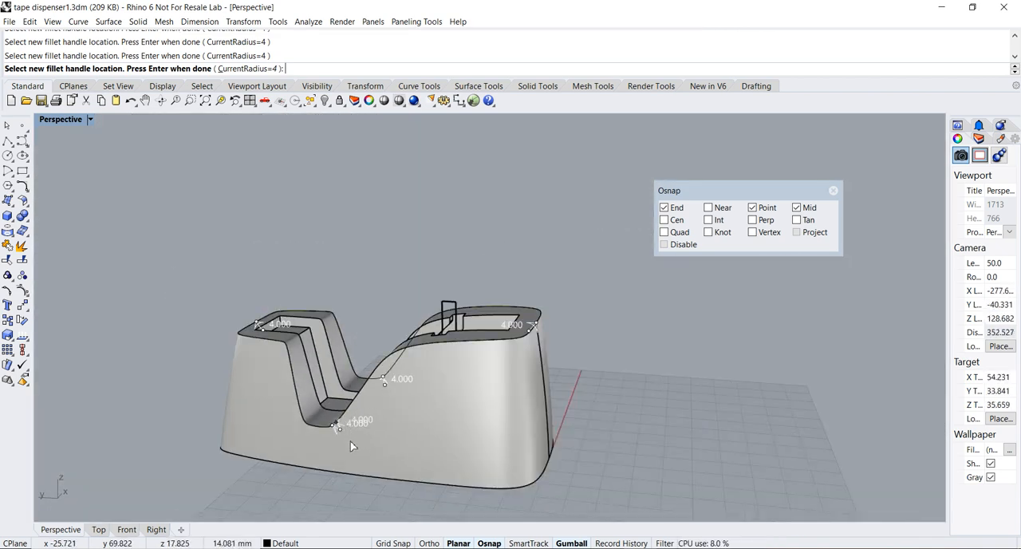
{"action": "key", "text": "Return"}
Set the fillet radius to 1 at the mirrored dip handle and at the handle on the raised front block
{"action": "scroll", "coordinate": [350, 440], "scroll_direction": "up", "scroll_amount": 5}
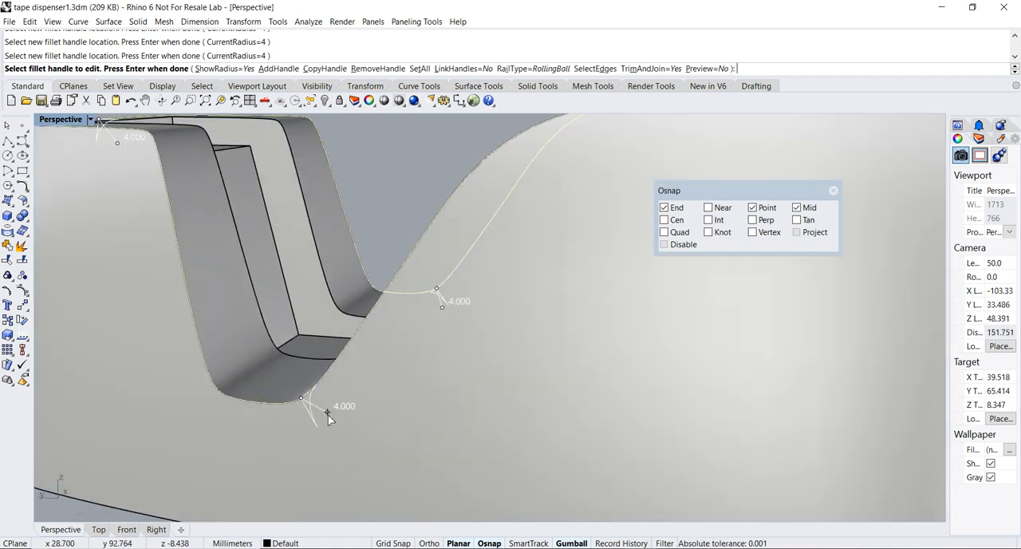
{"action": "left_click", "coordinate": [329, 414]}
{"action": "type", "text": "1"}
{"action": "key", "text": "Return"}
{"action": "scroll", "coordinate": [311, 408], "scroll_direction": "down", "scroll_amount": 6}
{"action": "right_click_drag", "start_coordinate": [309, 405], "coordinate": [232, 343]}
{"action": "scroll", "coordinate": [215, 342], "scroll_direction": "up", "scroll_amount": 6}
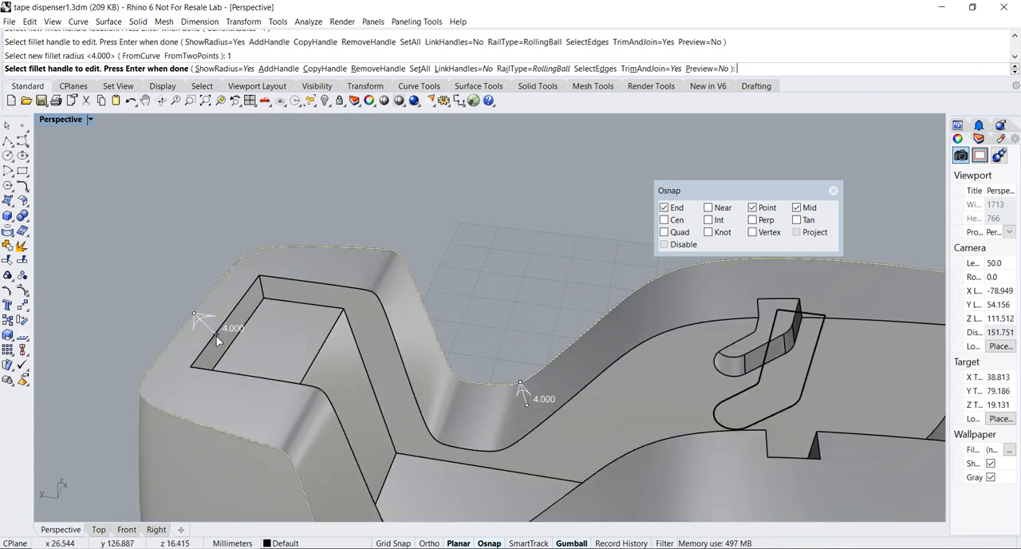
{"action": "left_click", "coordinate": [218, 341]}
{"action": "type", "text": "1"}
{"action": "key", "text": "Return"}
Set the remaining dip handle's fillet radius to 1 and apply the variable-radius fillet to the upper outer edge
{"action": "right_click_drag", "start_coordinate": [217, 334], "coordinate": [525, 312]}
{"action": "scroll", "coordinate": [511, 311], "scroll_direction": "up", "scroll_amount": 14}
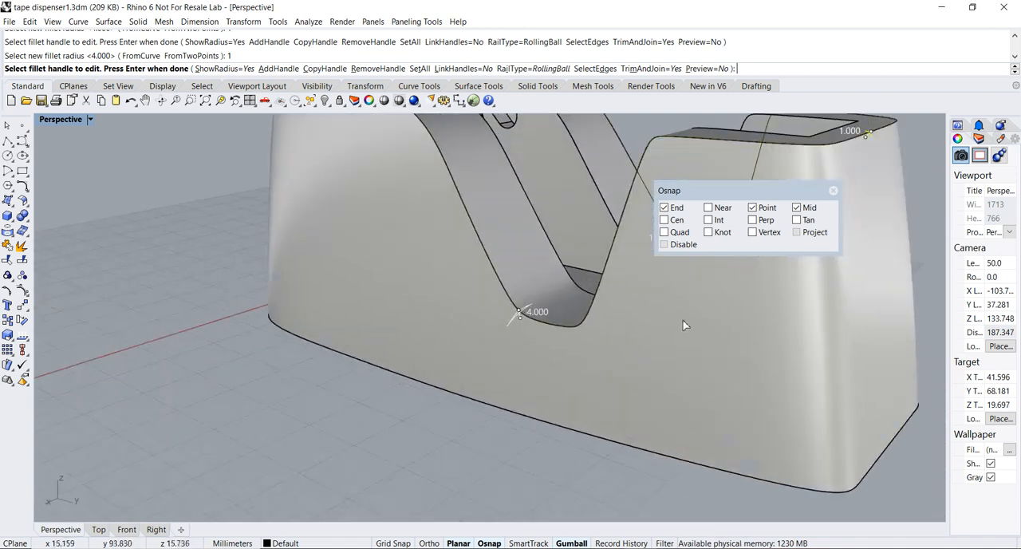
{"action": "left_click", "coordinate": [400, 335]}
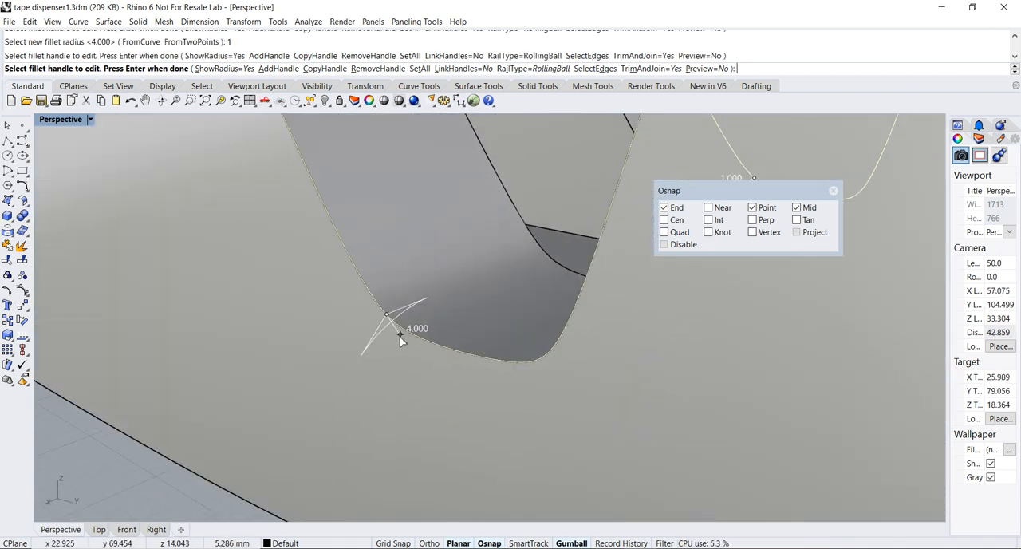
{"action": "type", "text": "1"}
{"action": "key", "text": "Return"}
{"action": "scroll", "coordinate": [400, 336], "scroll_direction": "down", "scroll_amount": 14}
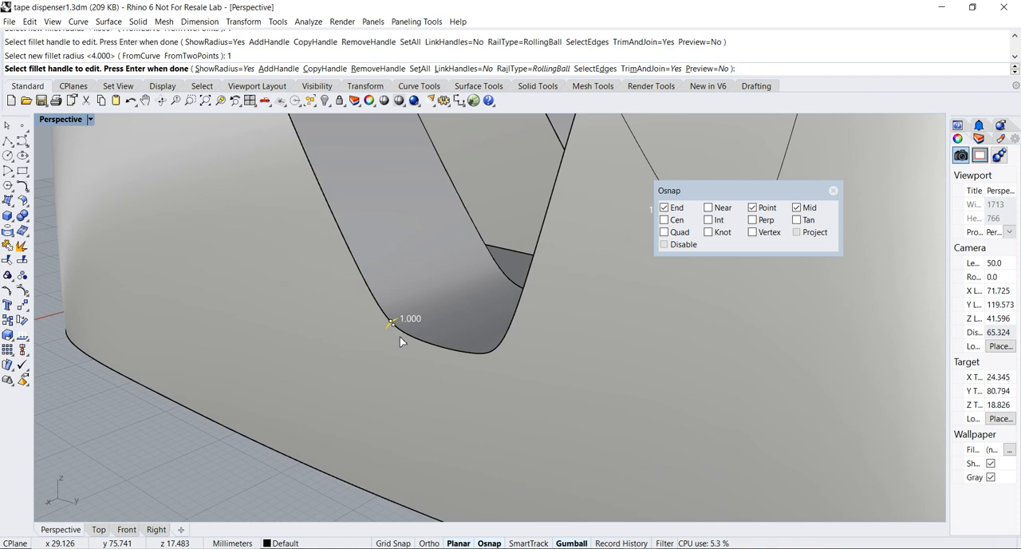
{"action": "right_click_drag", "start_coordinate": [500, 346], "coordinate": [499, 372]}
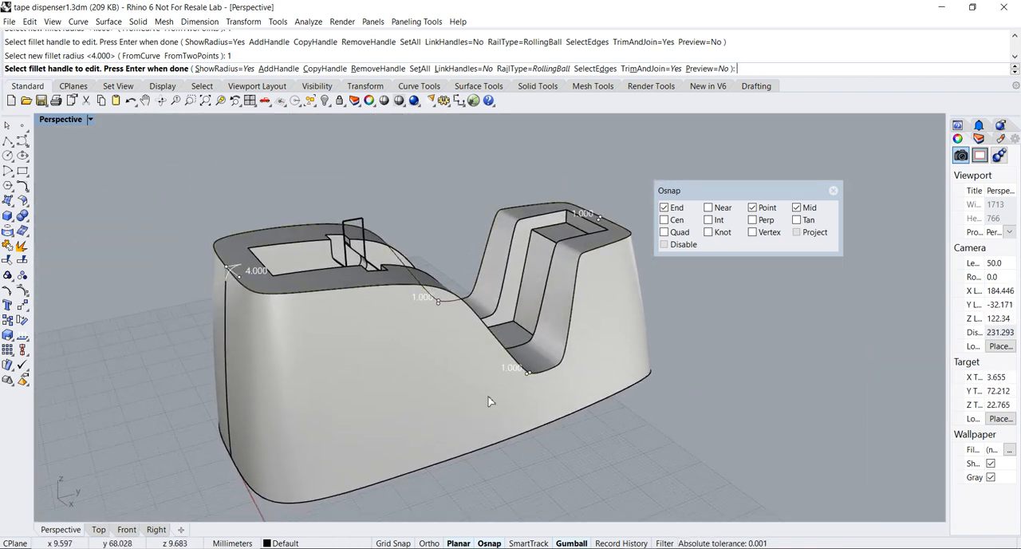
{"action": "right_click", "coordinate": [583, 447]}
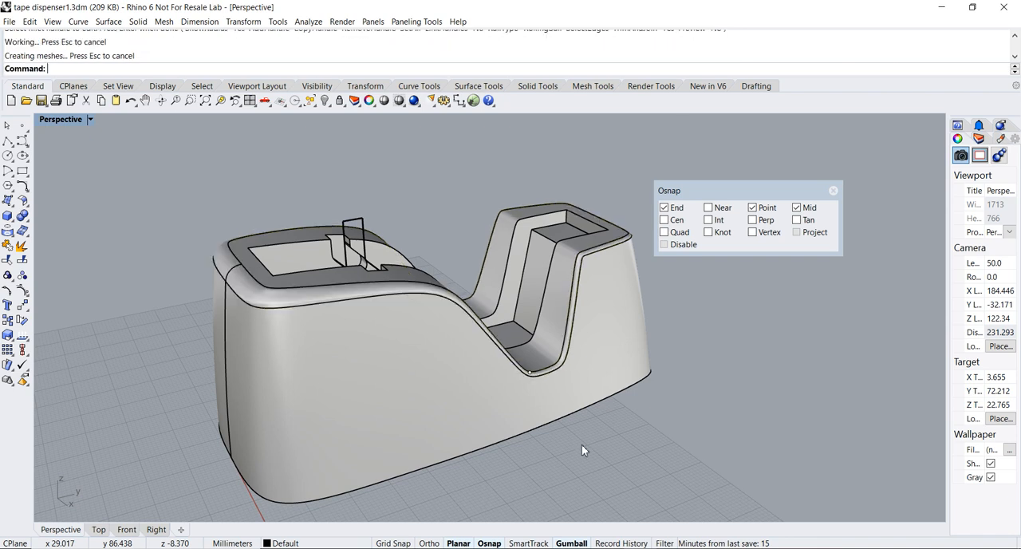
Check the new fillet around the dip and isolate the body, hiding the two points and the slot curve
{"action": "right_click_drag", "start_coordinate": [579, 432], "coordinate": [513, 313]}
{"action": "scroll", "coordinate": [479, 303], "scroll_direction": "up", "scroll_amount": 5}
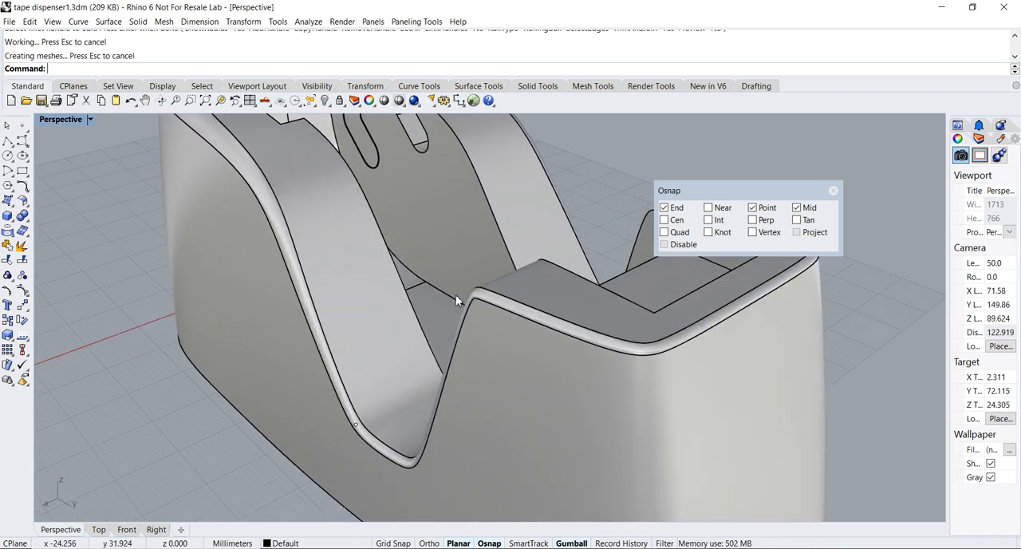
{"action": "right_click_drag", "start_coordinate": [443, 306], "coordinate": [367, 419]}
{"action": "scroll", "coordinate": [549, 331], "scroll_direction": "down", "scroll_amount": 6}
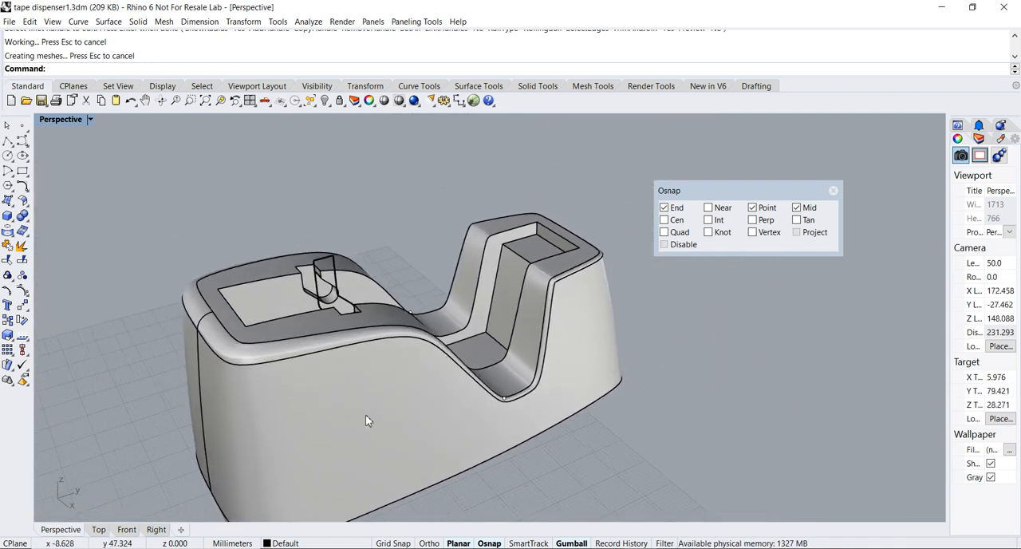
{"action": "left_click", "coordinate": [367, 419]}
{"action": "left_click", "coordinate": [338, 102]}
{"action": "left_click", "coordinate": [375, 134]}
{"action": "right_click_drag", "start_coordinate": [397, 224], "coordinate": [367, 225]}
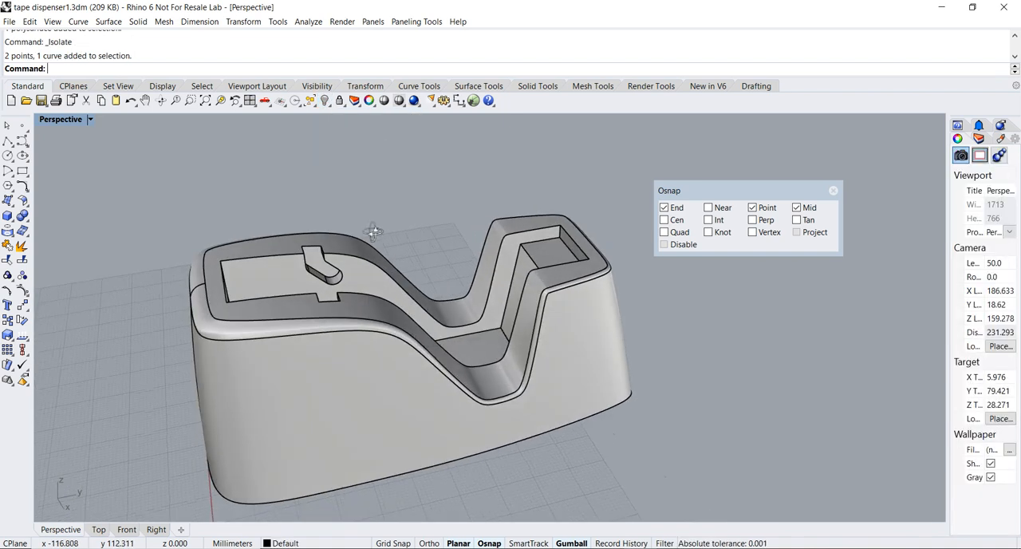
Move the object-snap panel clear of the model and inspect the rounded body from several angles
{"action": "left_click_drag", "start_coordinate": [720, 198], "coordinate": [804, 446]}
{"action": "right_click_drag", "start_coordinate": [626, 455], "coordinate": [588, 347]}
{"action": "scroll", "coordinate": [564, 375], "scroll_direction": "down", "scroll_amount": 2}
{"action": "right_click_drag", "start_coordinate": [371, 243], "coordinate": [455, 350]}
{"action": "scroll", "coordinate": [466, 348], "scroll_direction": "up", "scroll_amount": 2}
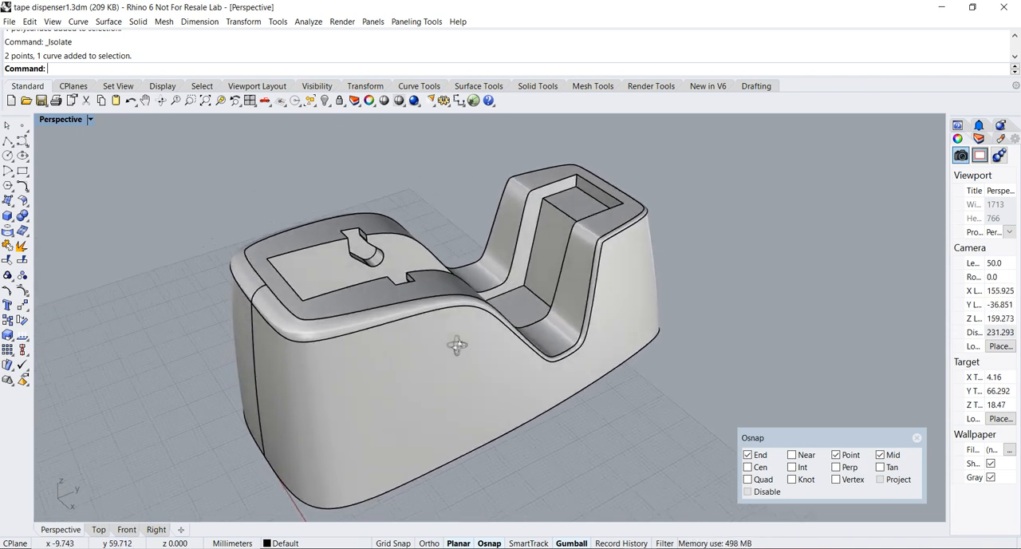